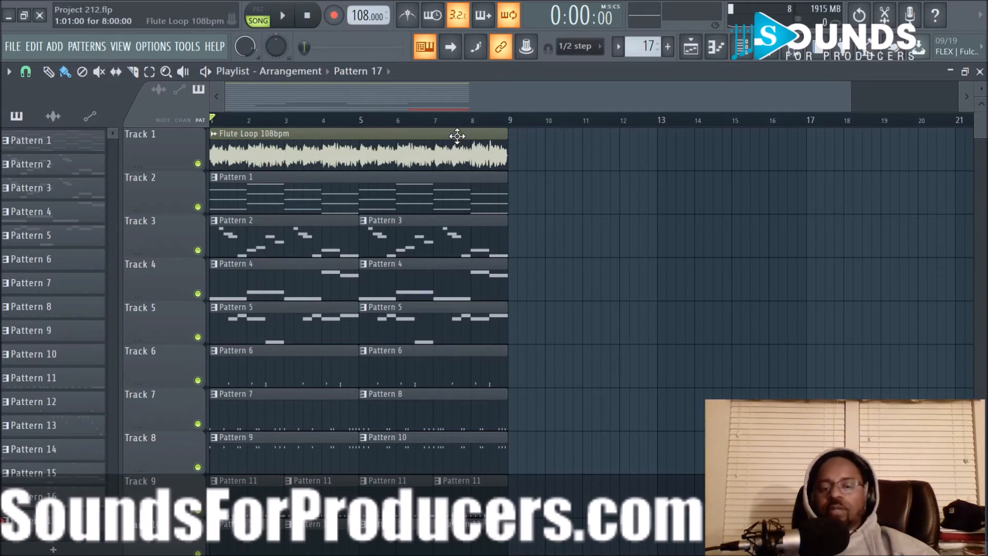
scroll(462, 122, "up", 4)
scroll(462, 122, "down", 5)
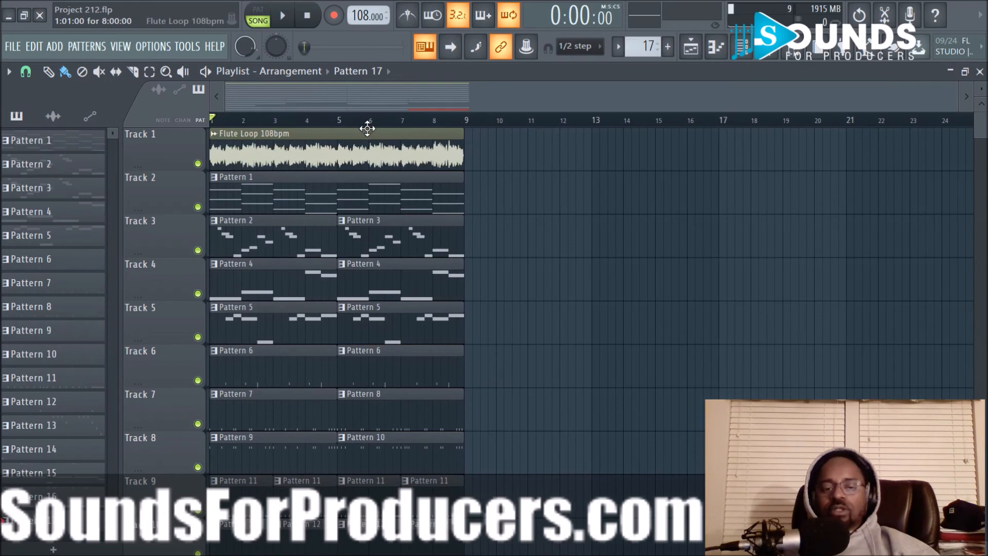
scroll(430, 129, "up", 4)
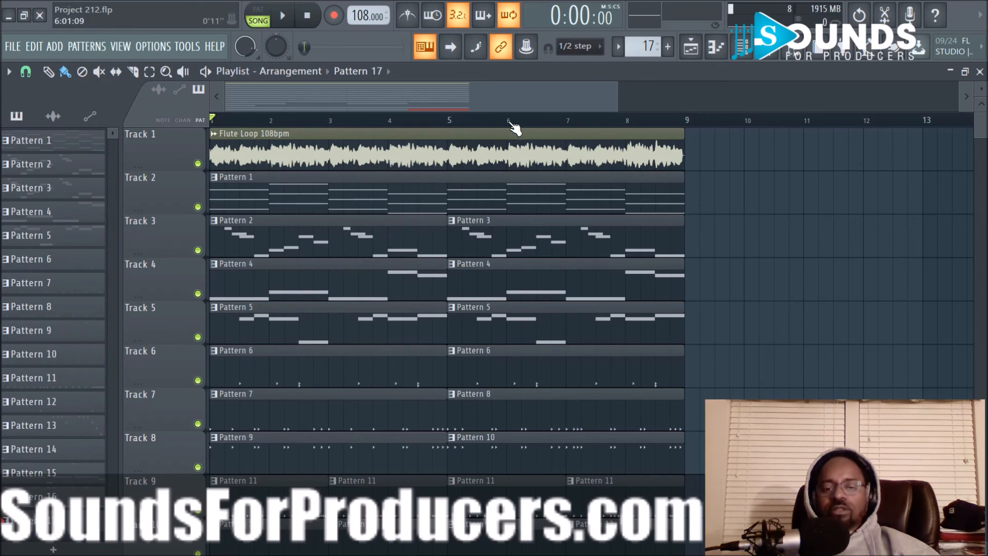
scroll(515, 127, "right", 3)
left_click_drag(513, 97, 246, 100)
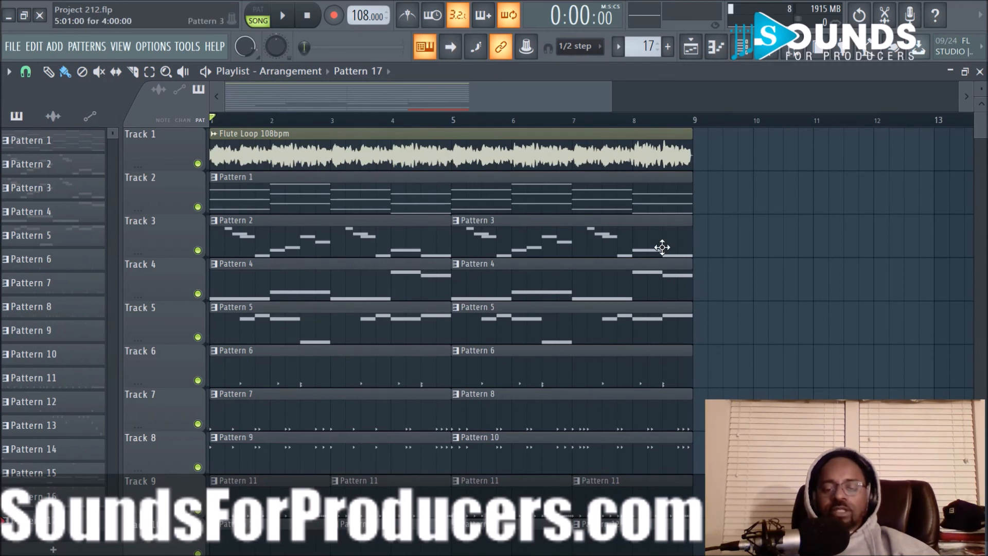
scroll(659, 252, "down", 6)
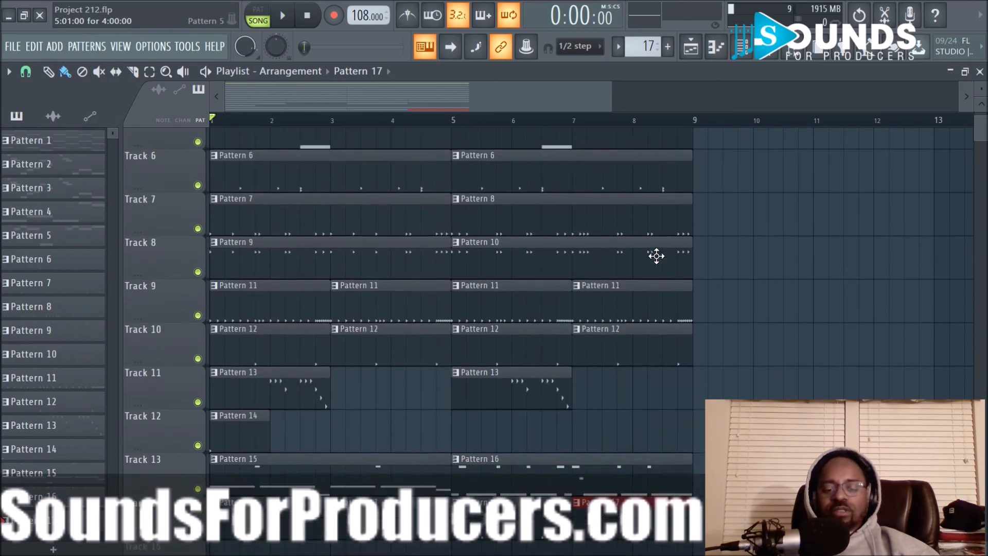
scroll(656, 256, "up", 6)
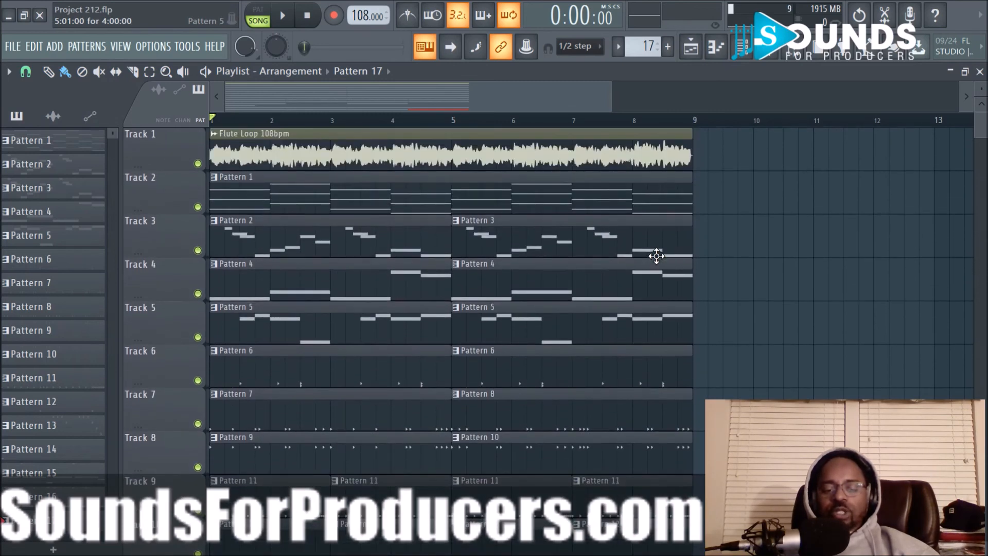
scroll(657, 127, "down", 2)
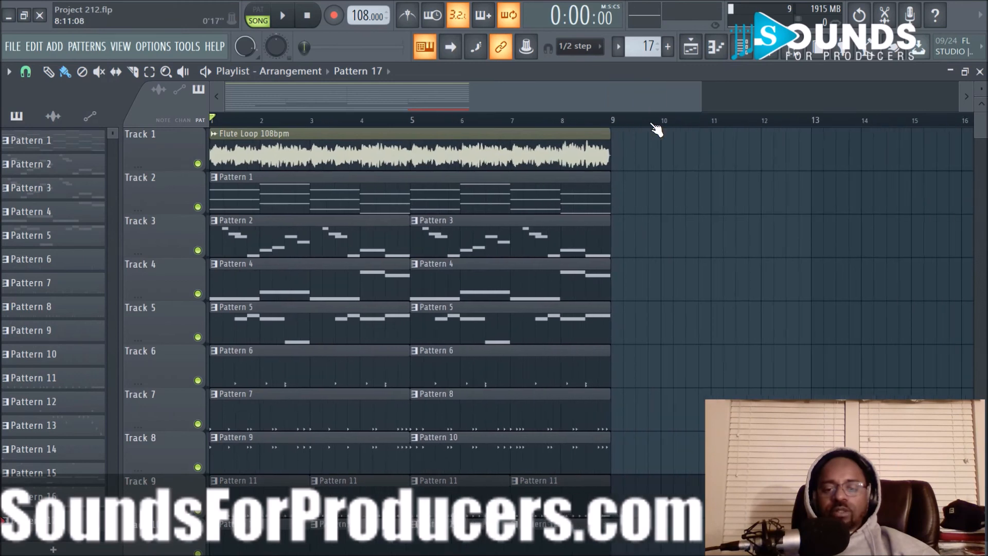
scroll(653, 125, "up", 3)
left_click_drag(572, 106, 278, 109)
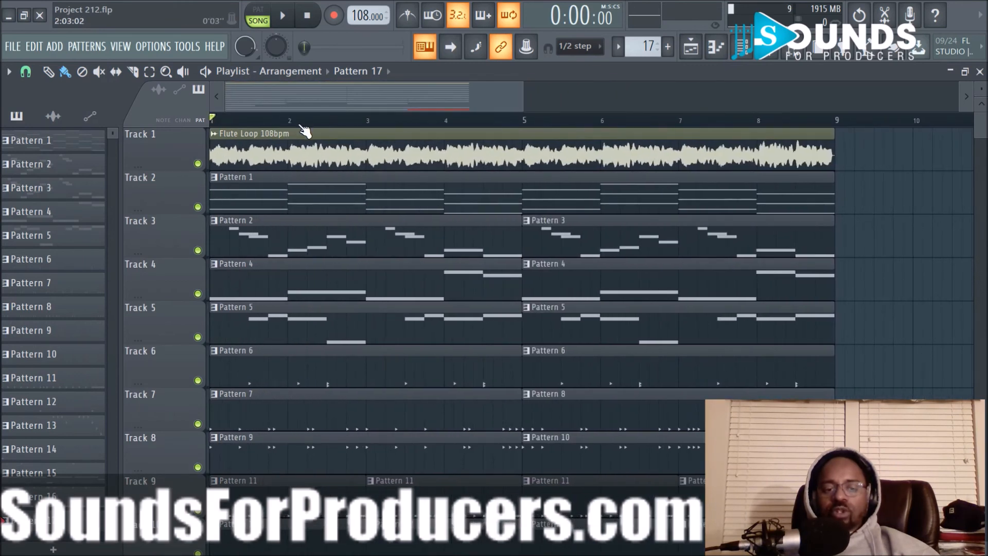
scroll(304, 133, "down", 3)
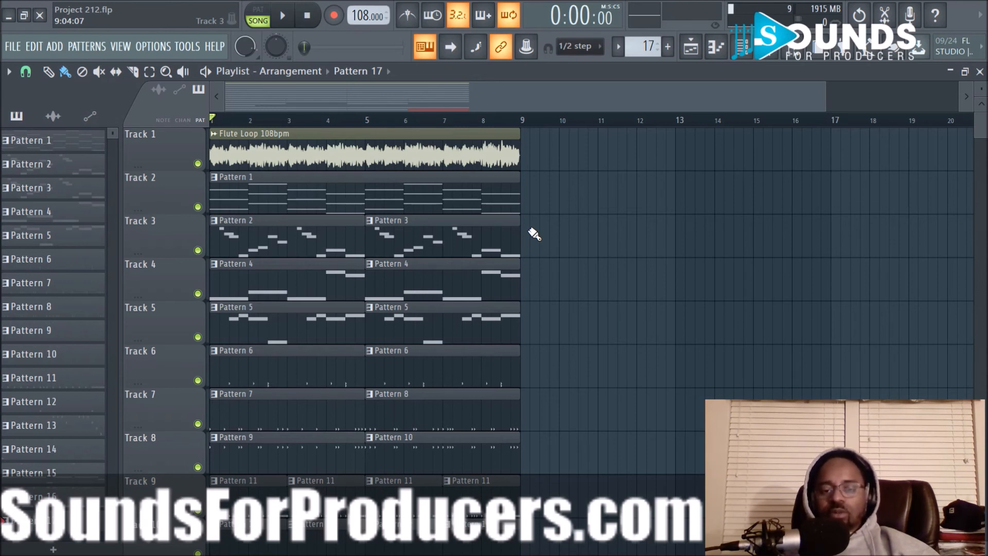
scroll(478, 121, "up", 3)
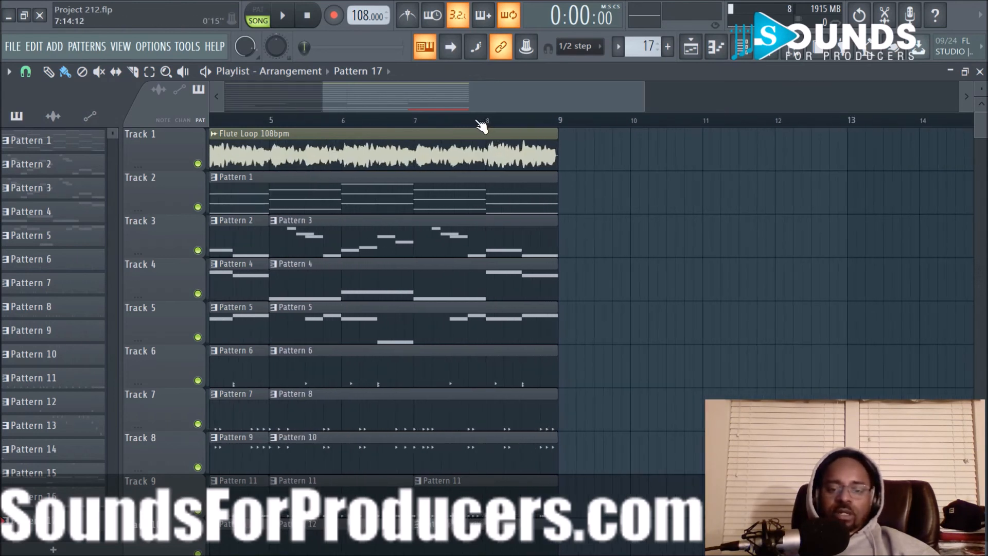
left_click_drag(476, 106, 274, 111)
scroll(340, 126, "down", 4)
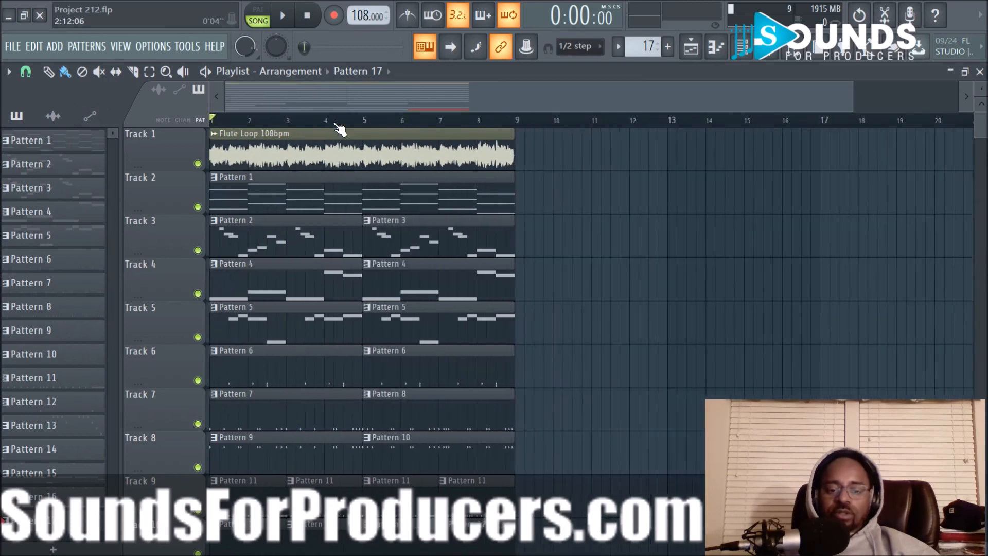
- Shrink the playlist's clip height so that more of the tracks fit in view
left_click_drag(984, 81, 980, 86)
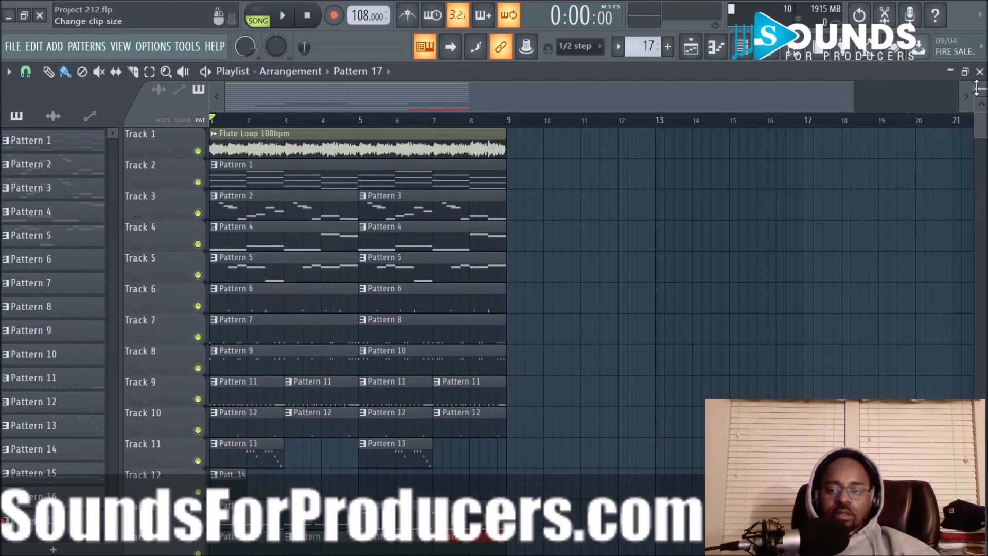
left_click_drag(976, 86, 977, 88)
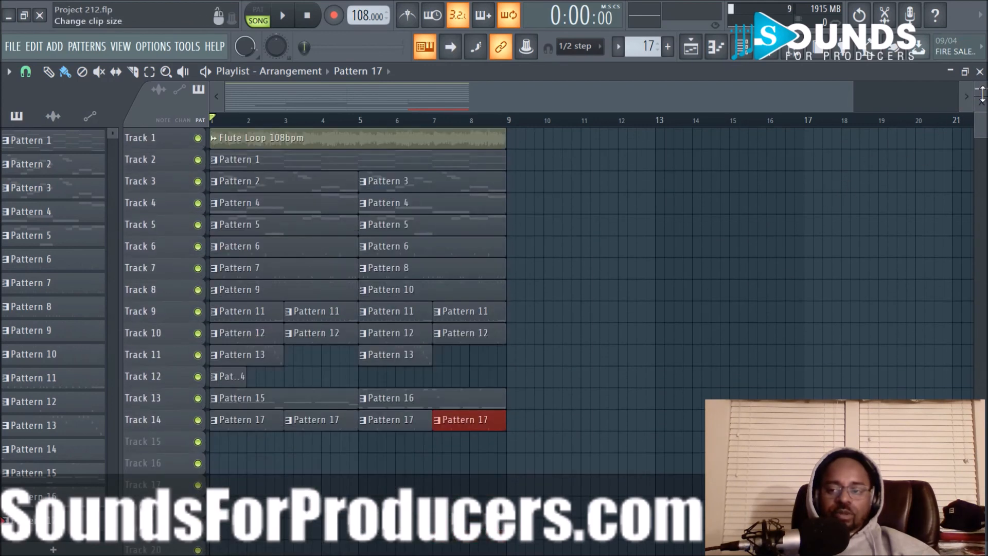
left_click_drag(982, 94, 982, 97)
- Play the eight-bar loop from the start, examining all fourteen tracks, and stop playback
key("space")
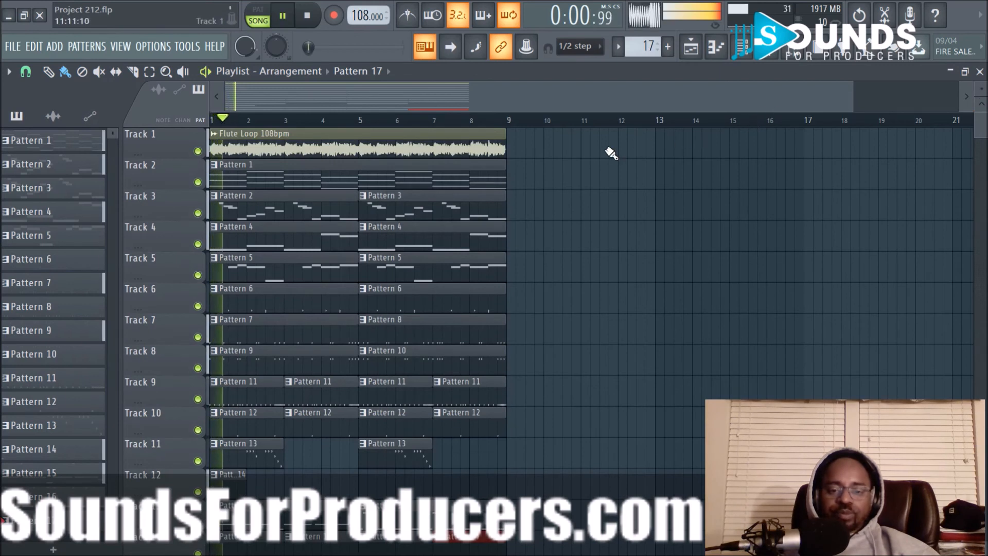
scroll(602, 147, "down", 2)
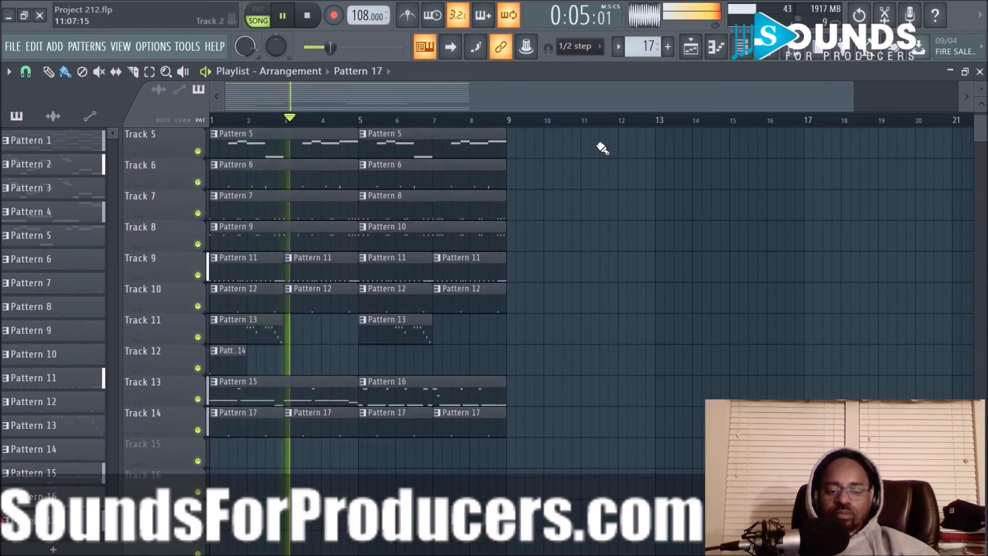
scroll(602, 147, "up", 2)
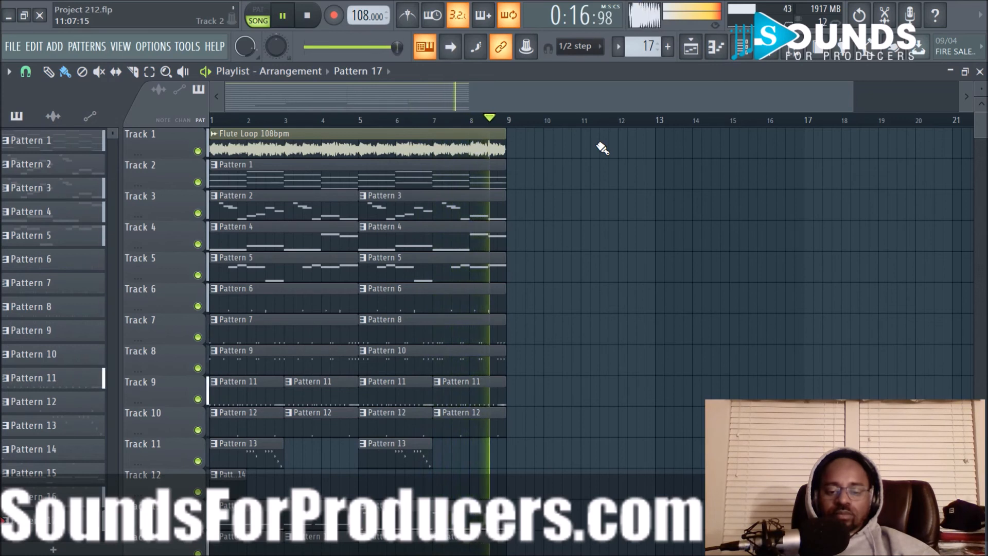
key("space")
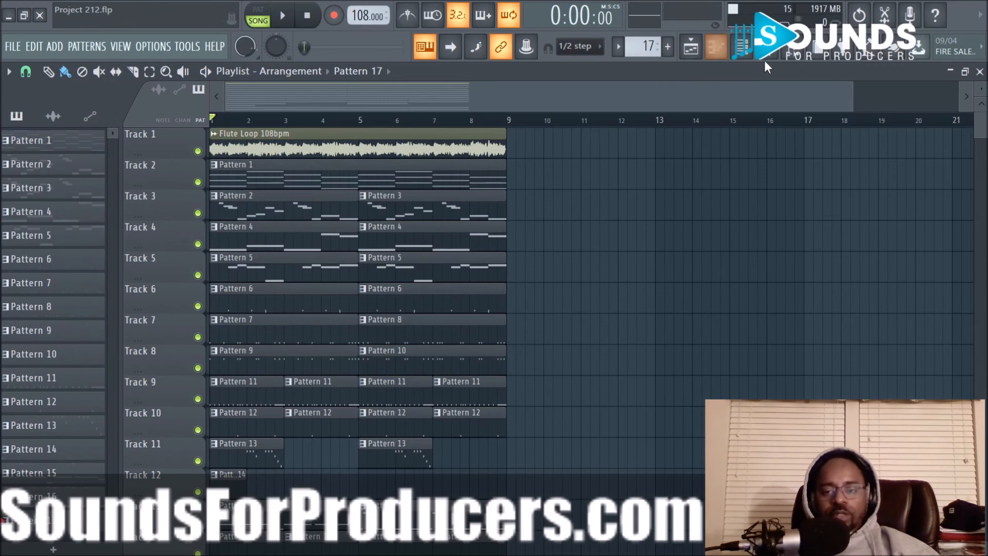
- Show the browser with the SoundsForProducers sample folders and hide it again
left_click(792, 49)
scroll(73, 194, "up", 3)
scroll(72, 194, "down", 3)
scroll(93, 189, "up", 3)
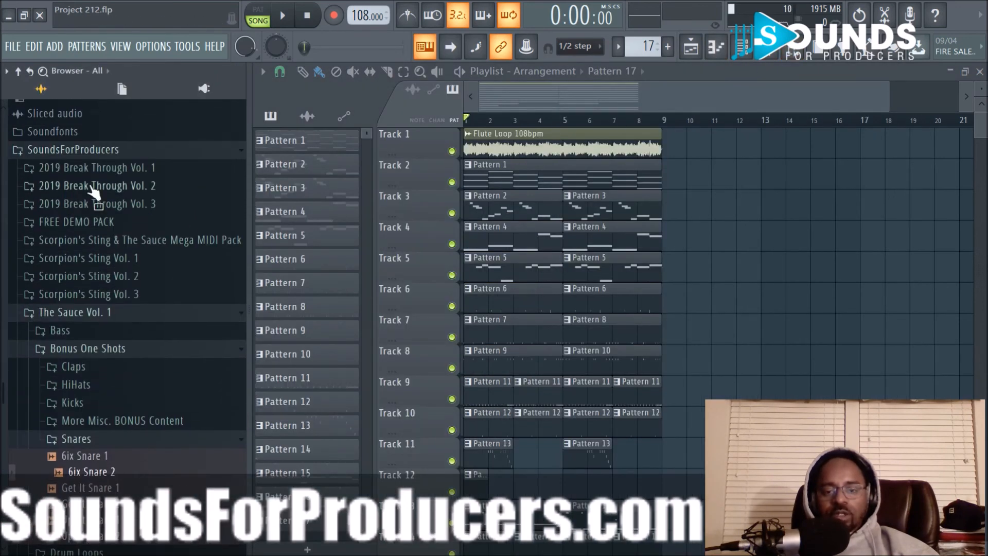
left_click(801, 56)
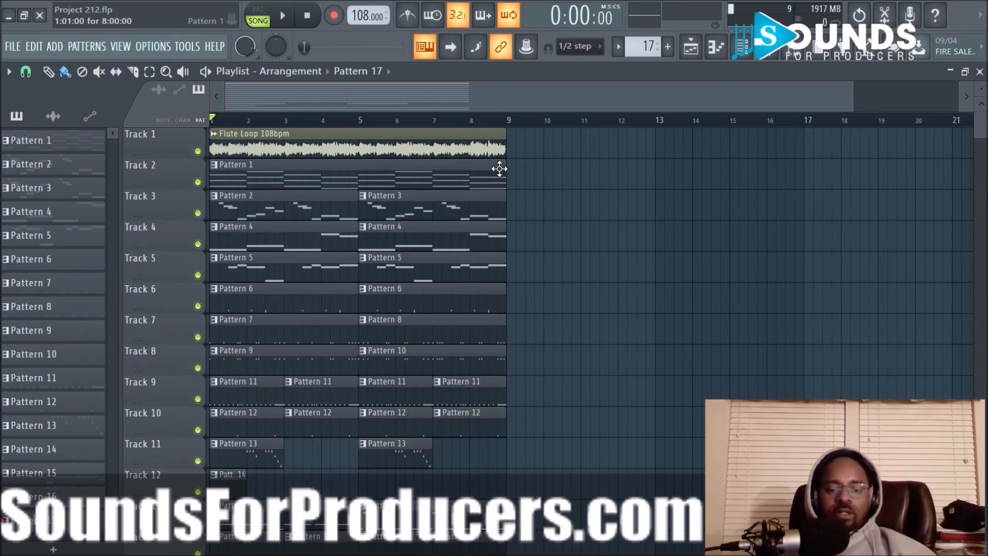
- Select all playlist clips, try placing a copy after the eight-bar loop, and undo the copy
key("ctrl+a")
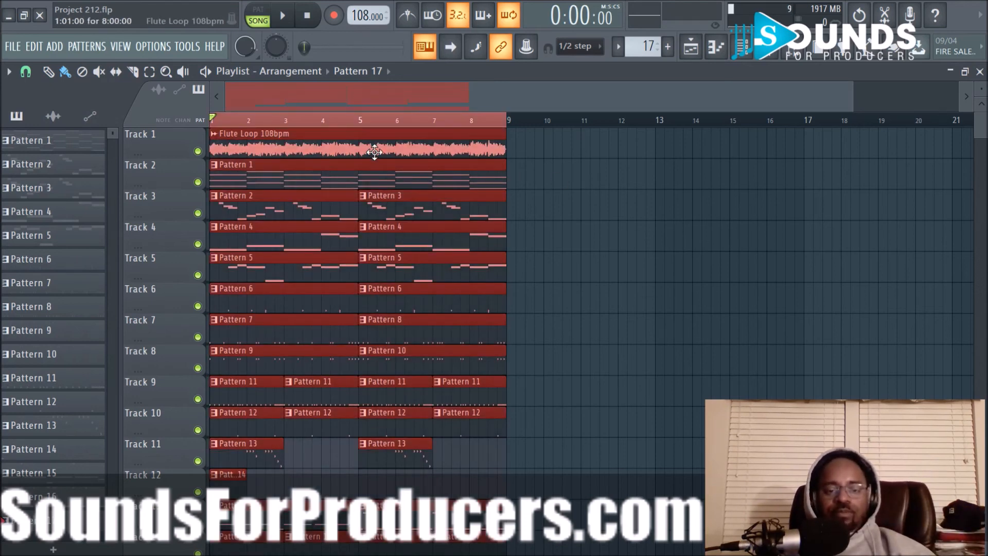
left_click_drag(369, 145, 647, 159)
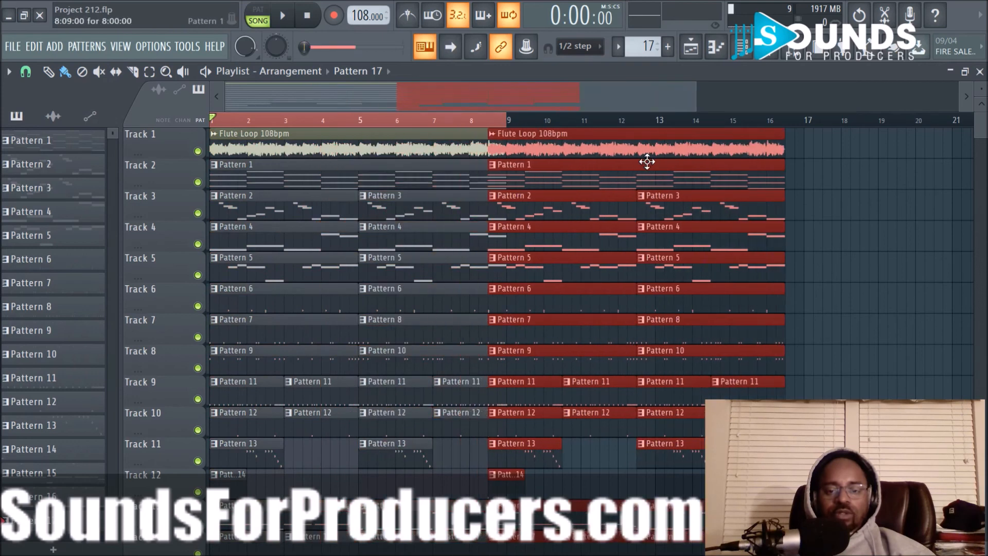
key("ctrl+z")
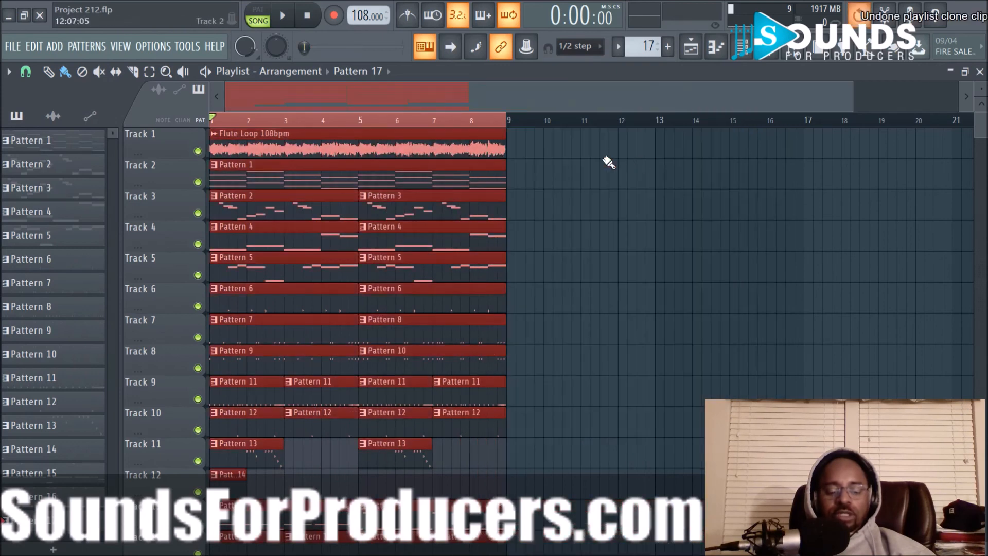
- Set the playlist snap to whole bars and duplicate the selected eight-bar block twice, starting at bars 9 and 17
left_click(23, 74)
left_click(50, 281)
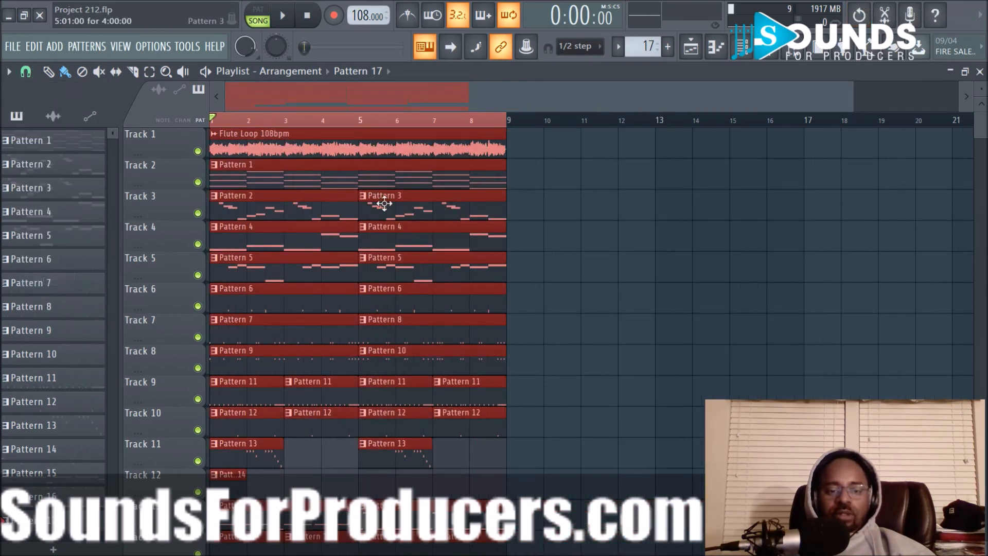
left_click_drag(288, 145, 566, 151)
key("ctrl+b")
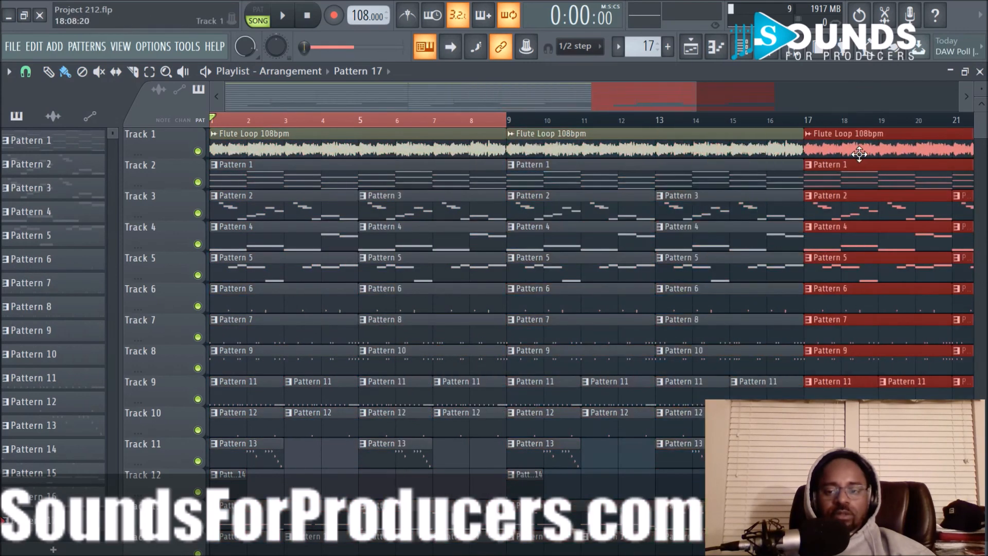
- Clear the clip and time selection and briefly play the extended arrangement from the start
left_click(468, 130)
key("space")
scroll(414, 126, "down", 2)
key("space")
scroll(406, 106, "up", 3)
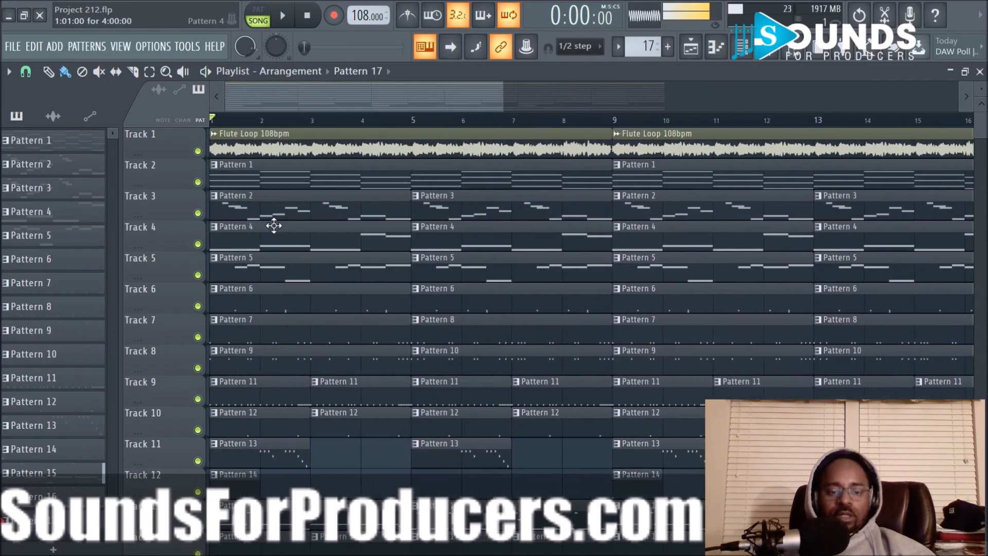
- Delete all pattern clips on Tracks 6 to 10 within the first eight bars
scroll(274, 226, "down", 3)
scroll(273, 236, "up", 3)
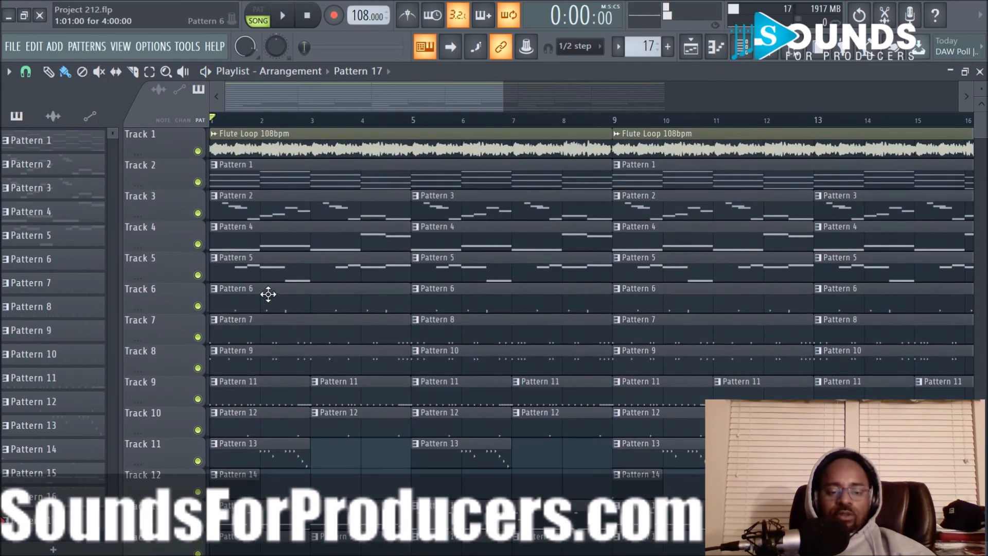
scroll(276, 360, "down", 2)
right_click(237, 244)
right_click(430, 244)
right_click(462, 274)
right_click(361, 275)
right_click(250, 308)
right_click(253, 327)
right_click(355, 327)
right_click(458, 310)
right_click(474, 319)
right_click(515, 329)
right_click(536, 357)
right_click(453, 360)
right_click(350, 361)
right_click(252, 361)
- Delete the Pattern 13 to Pattern 17 clips on Tracks 11 to 14 within the first eight bars
right_click(267, 391)
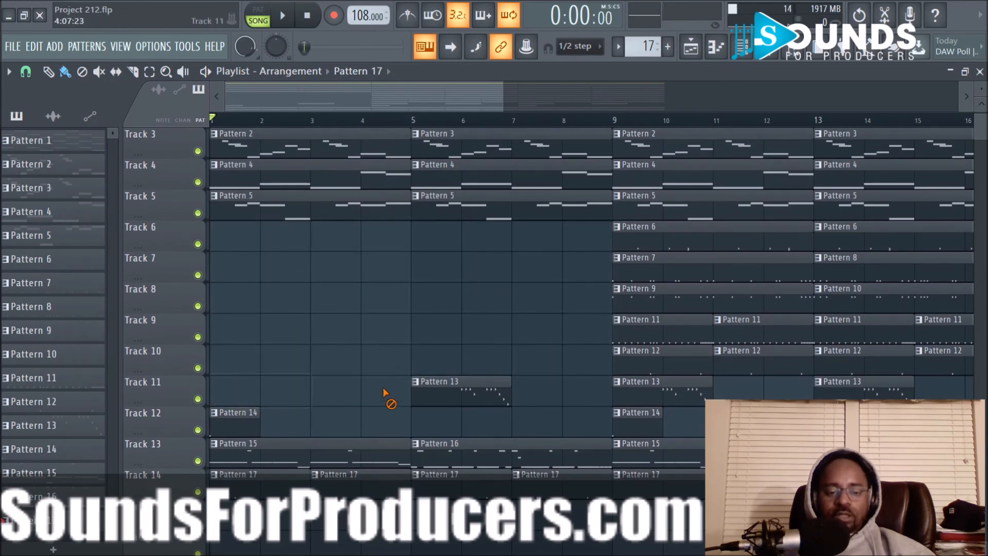
right_click(420, 394)
right_click(241, 419)
right_click(238, 448)
right_click(517, 455)
right_click(520, 481)
right_click(453, 484)
right_click(376, 489)
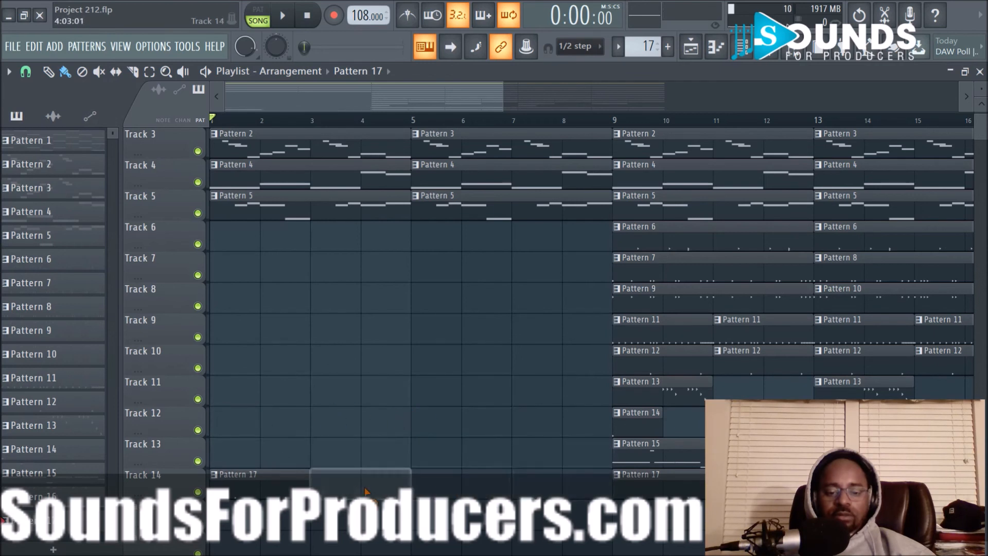
right_click(259, 493)
- Play the opening of the stripped-down intro and stop playback
scroll(451, 439, "up", 2)
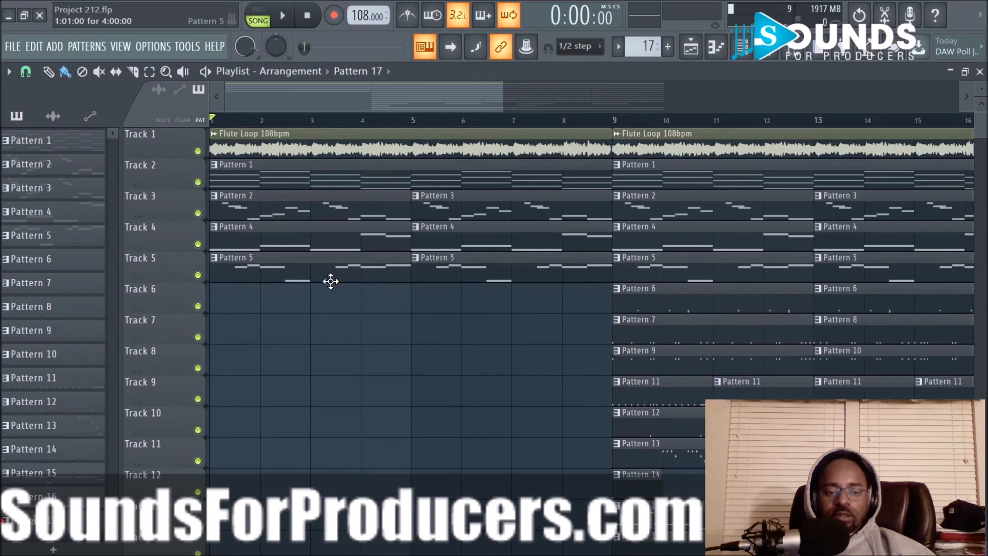
scroll(399, 126, "down", 1)
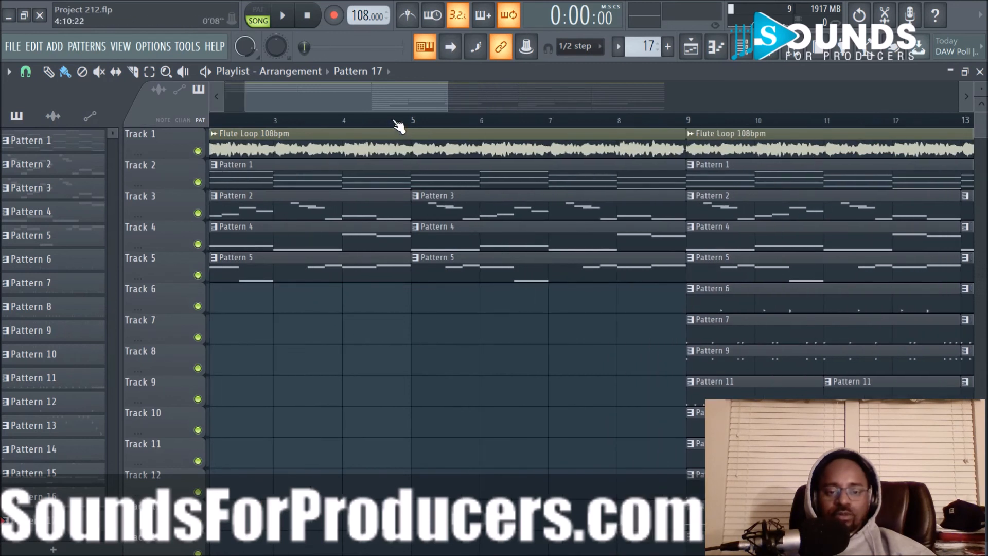
key("space")
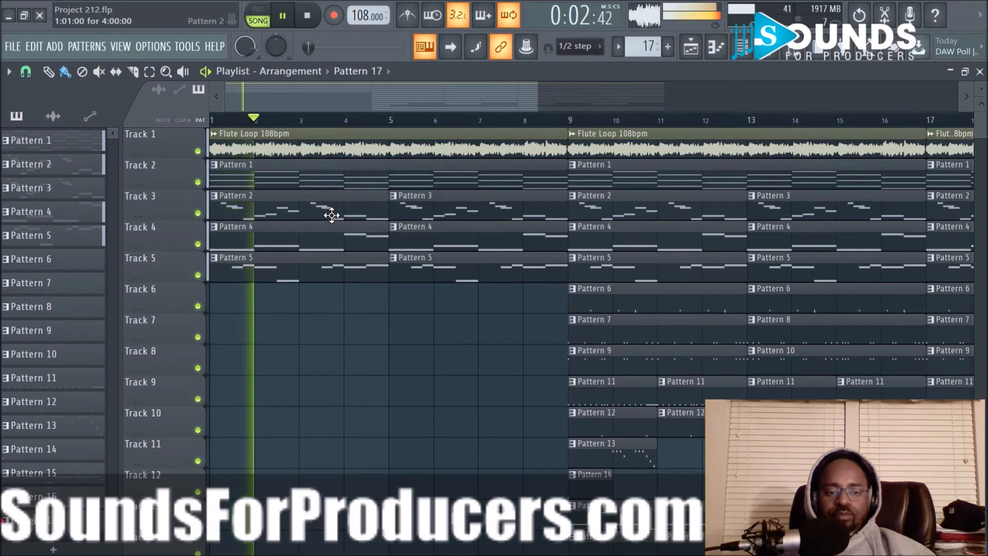
key("space")
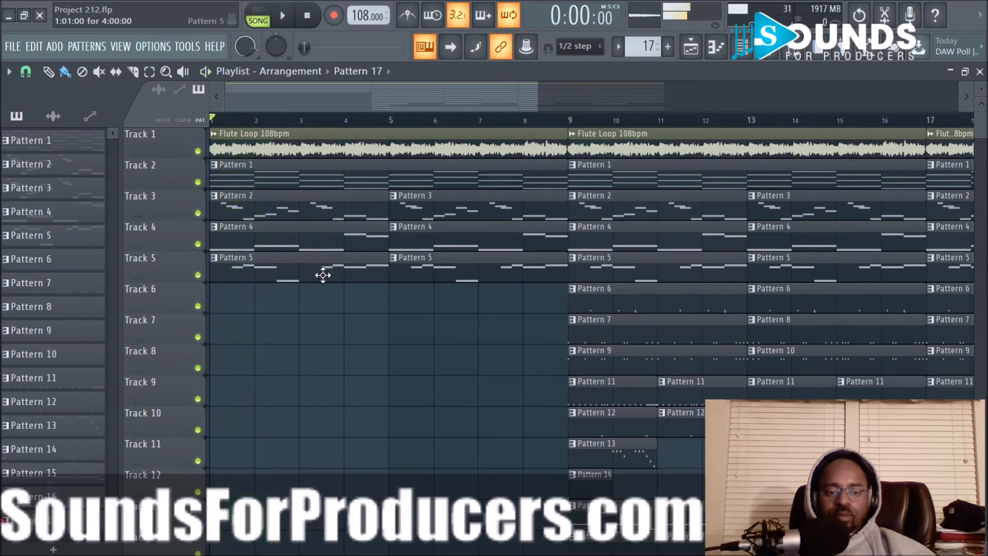
- Delete the Pattern 1 clip in the first eight bars of Track 2 and play the intro without it
right_click(323, 187)
key("space")
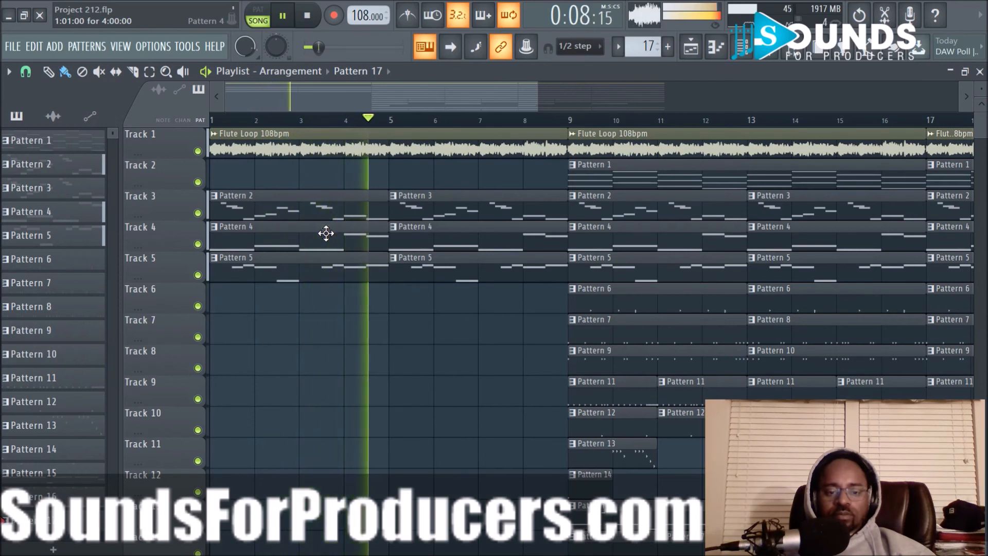
key("space")
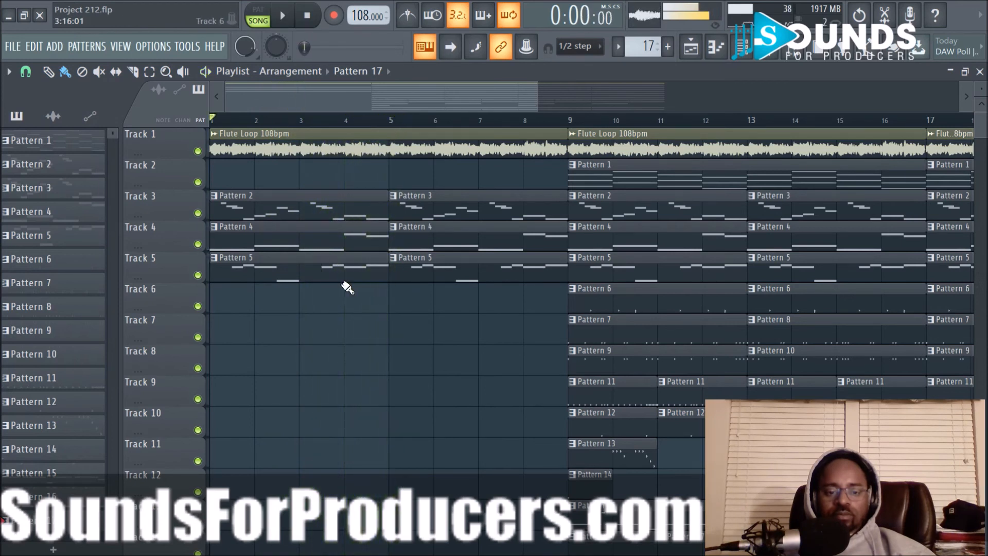
- Play the intro, try removing the first Pattern 5 clip on Track 5, and undo the removal
key("space")
right_click(340, 278)
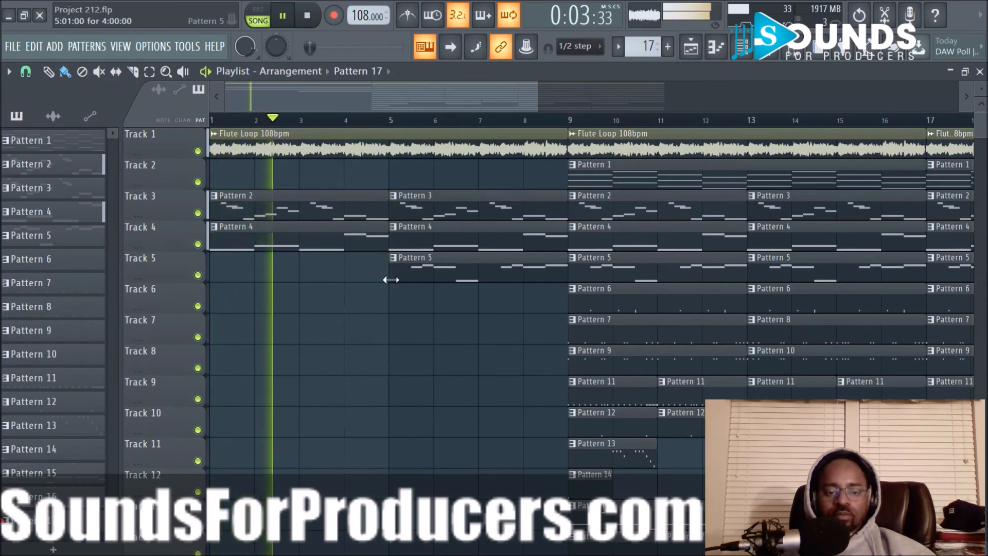
key("ctrl+z")
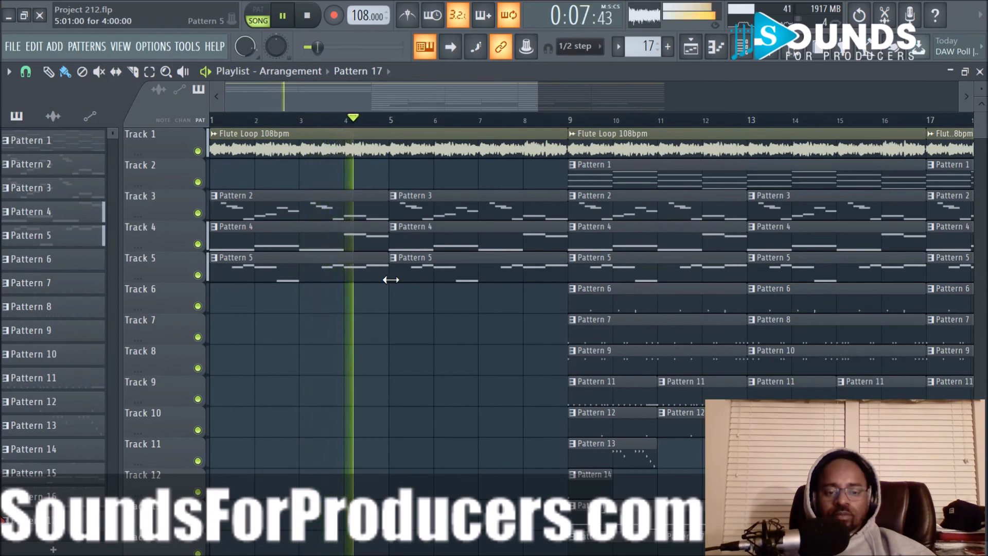
- Try the intro without the first Pattern 4 clip and without the first Pattern 2 clip, undoing each removal
right_click(322, 246)
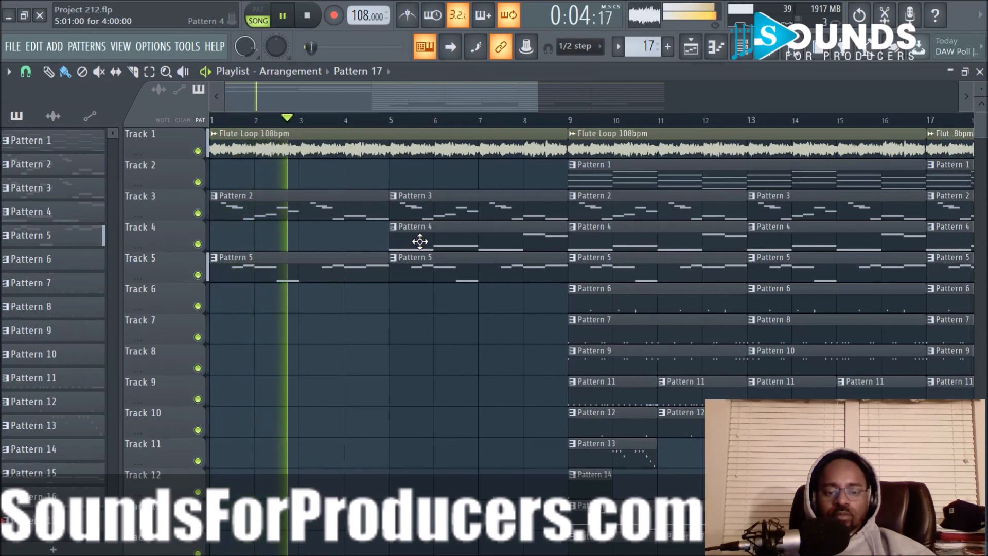
key("ctrl+z")
key("space")
right_click(316, 210)
key("space")
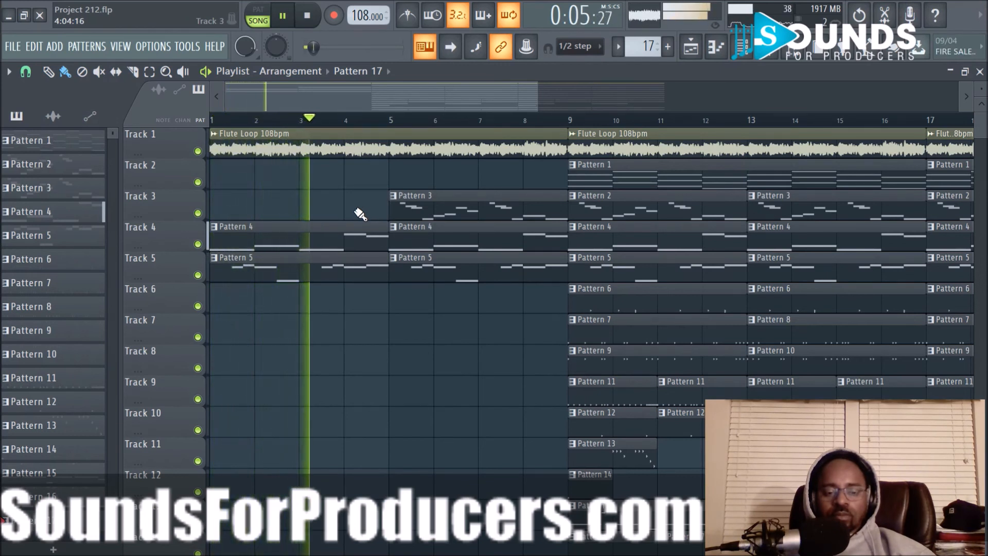
key("ctrl+z")
- Delete both Pattern 5 clips on Track 5 in the first eight bars and replay the intro
key("space")
key("space")
right_click(350, 269)
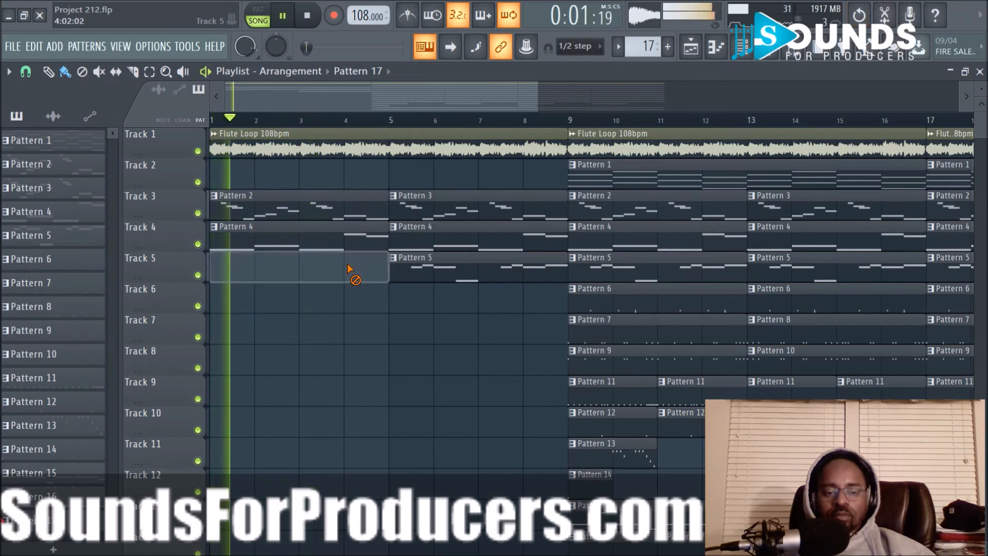
key("space")
right_click(424, 274)
key("space")
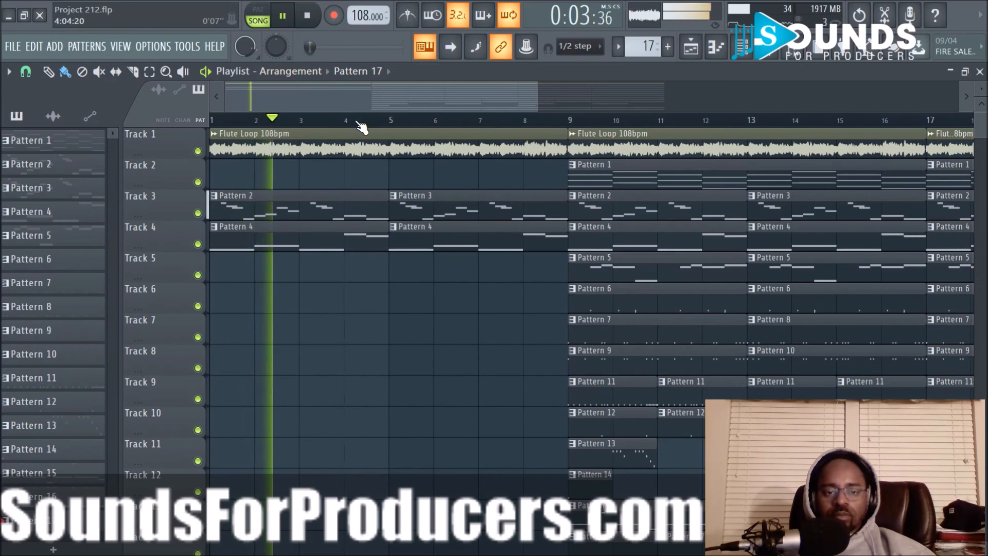
- Delete the two Pattern 5 clips on Track 5 in bars 9 to 16
scroll(360, 126, "down", 2)
scroll(360, 126, "down", 2)
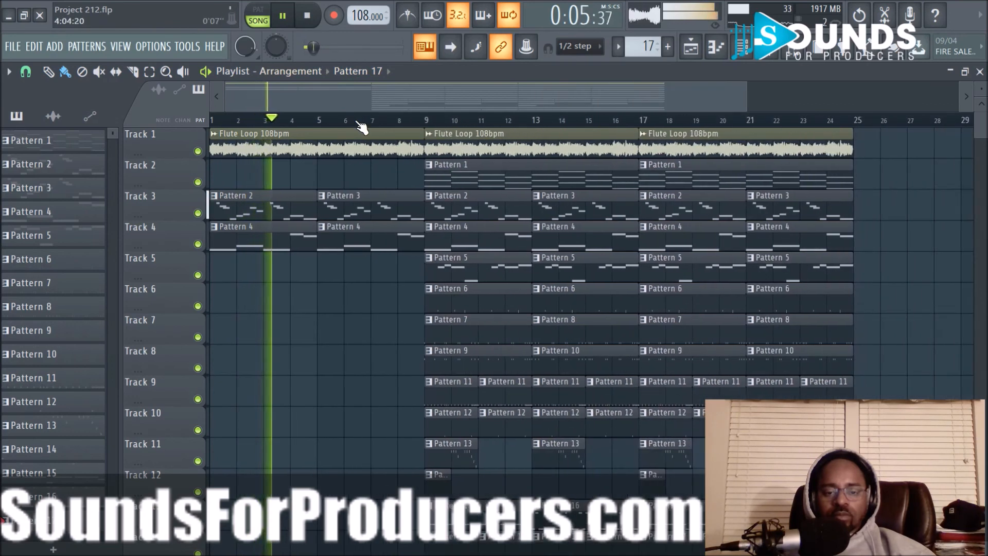
scroll(360, 126, "down", 1)
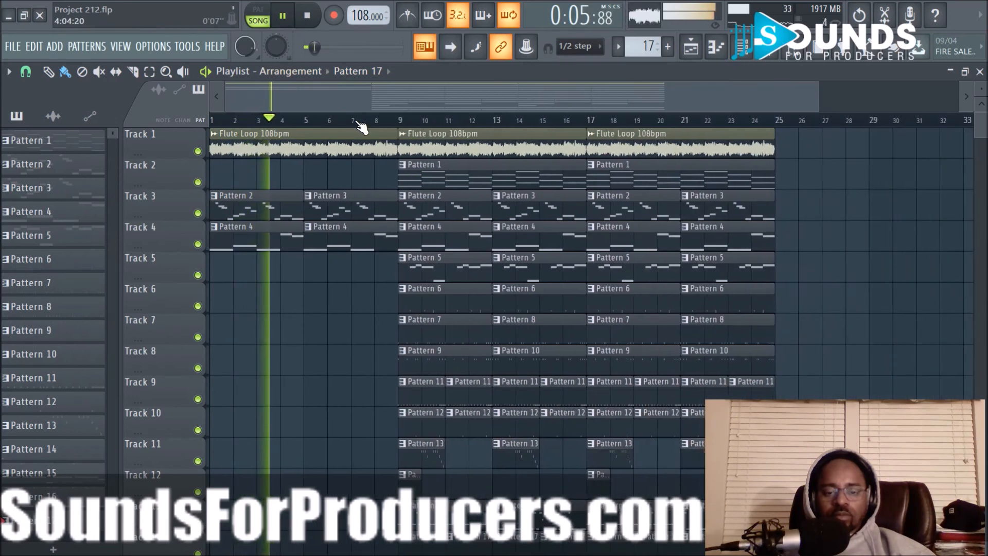
right_click(440, 280)
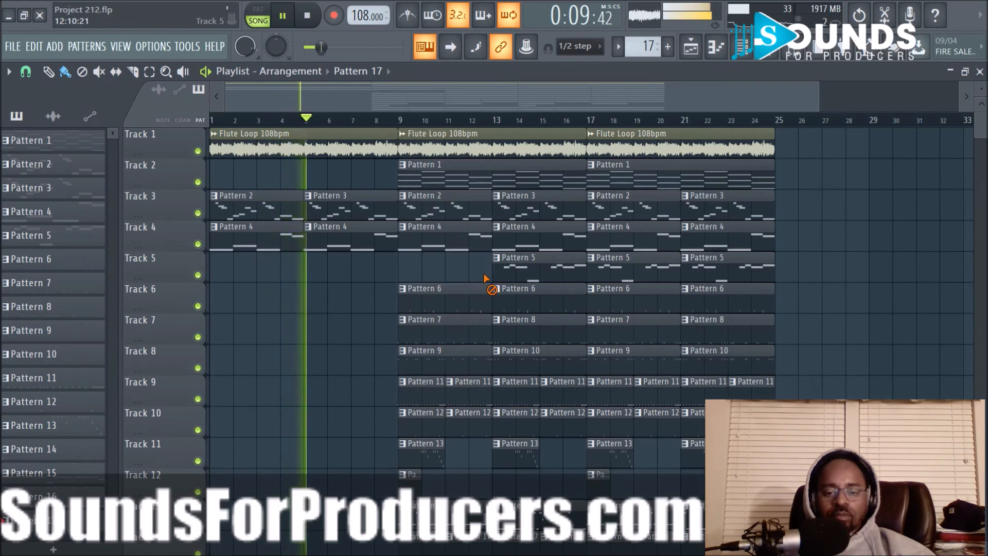
right_click(507, 275)
- Try a Pattern 14 clip at bar 1 of Track 12, play it, and remove it again
scroll(410, 287, "down", 2)
left_click(220, 423)
key("space")
key("space")
right_click(215, 414)
- Delete the Pattern 7 and Pattern 8 clips on Track 7 in bars 9 to 16
scroll(463, 381, "up", 1)
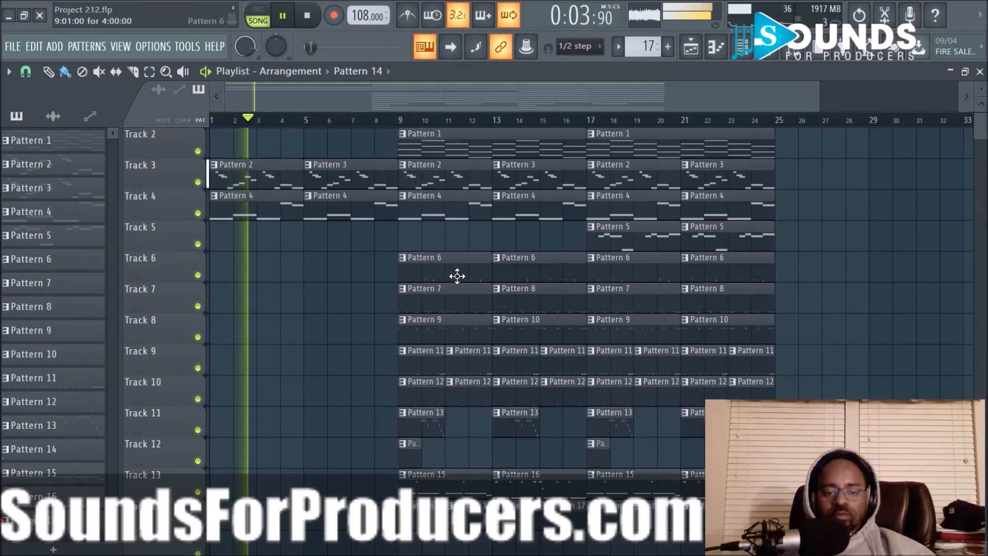
scroll(457, 276, "up", 1)
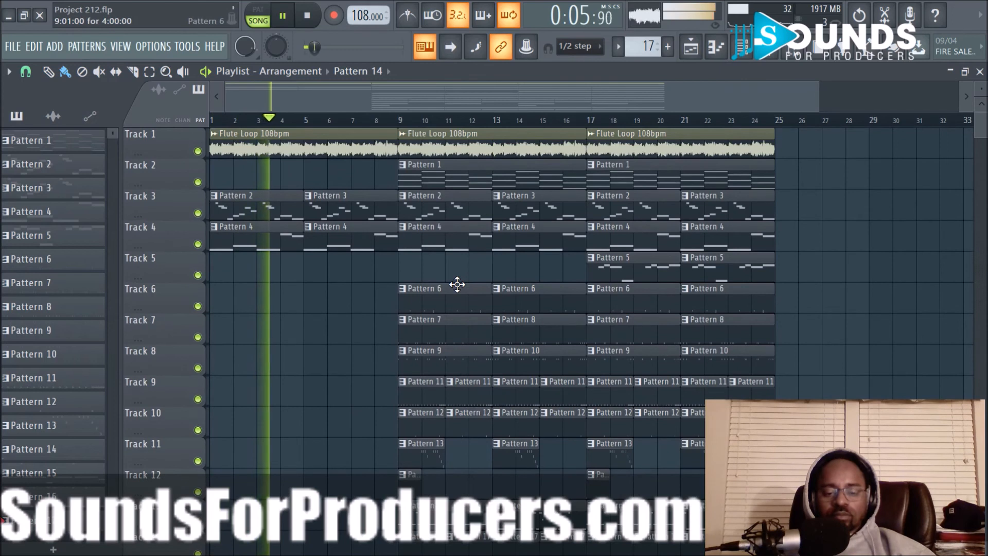
right_click(439, 332)
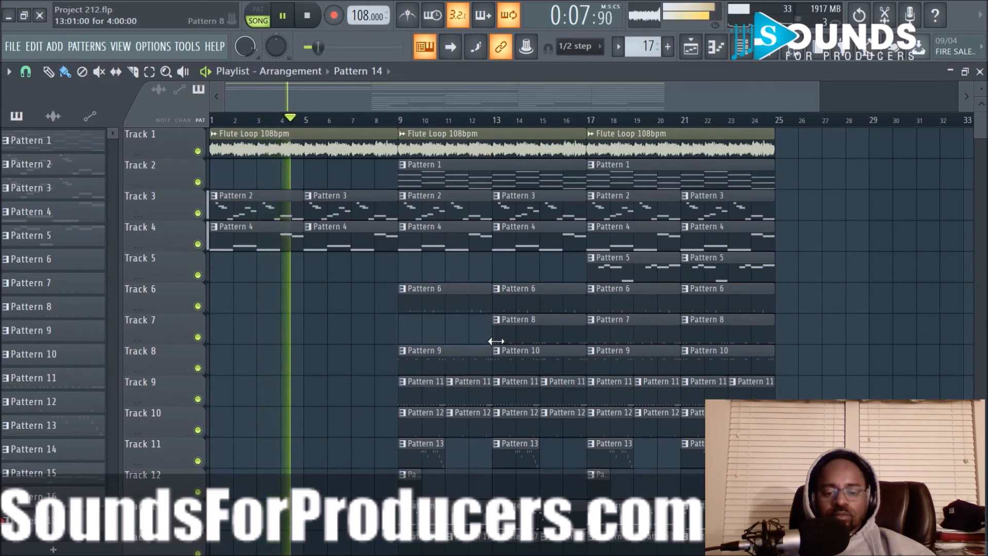
right_click(510, 332)
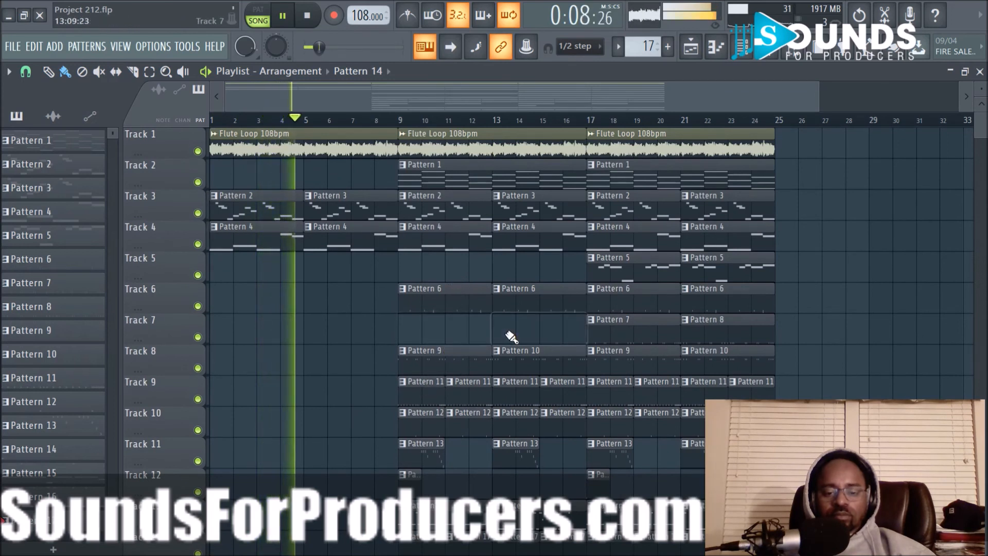
- Delete the four Pattern 11 clips on Track 9 in bars 9 to 16
right_click(423, 395)
right_click(468, 395)
right_click(514, 396)
right_click(561, 396)
- In bars 9 to 16, delete Pattern 15 and Pattern 16 on Track 13 and Pattern 9 and Pattern 10 on Track 8
scroll(494, 424, "down", 2)
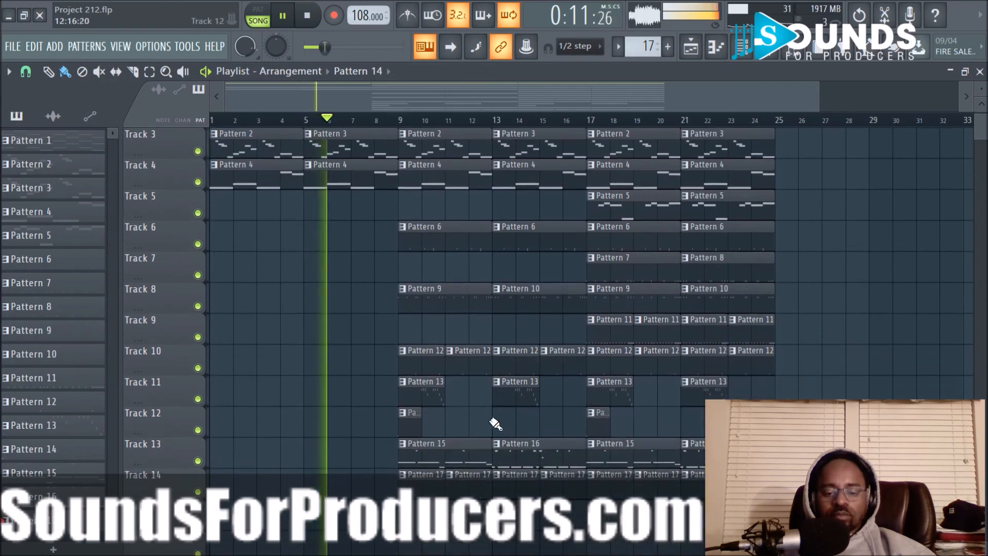
right_click(426, 466)
right_click(535, 466)
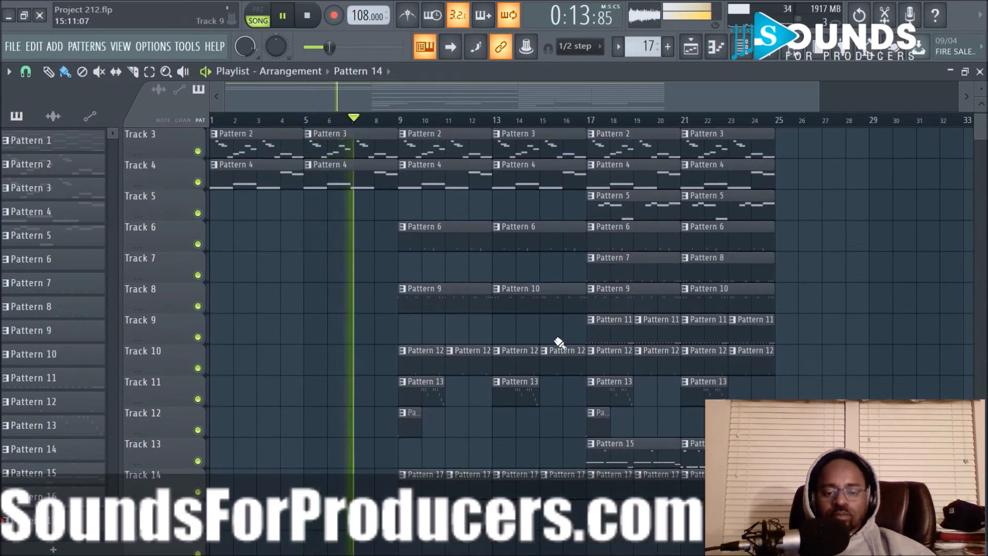
right_click(460, 308)
right_click(503, 306)
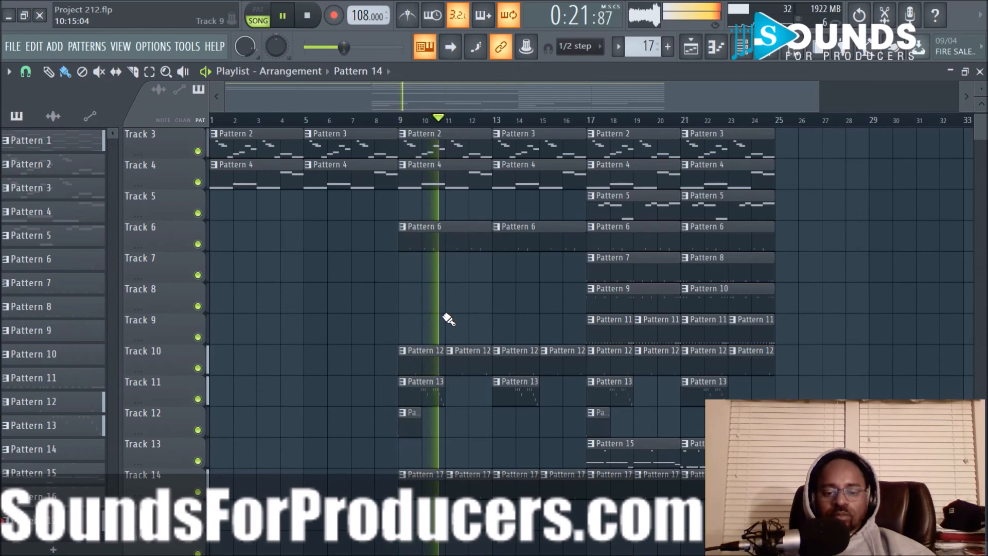
- Delete the Pattern 17 clips on Track 14 in bars 9 to 16 while the section plays
scroll(495, 323, "up", 2)
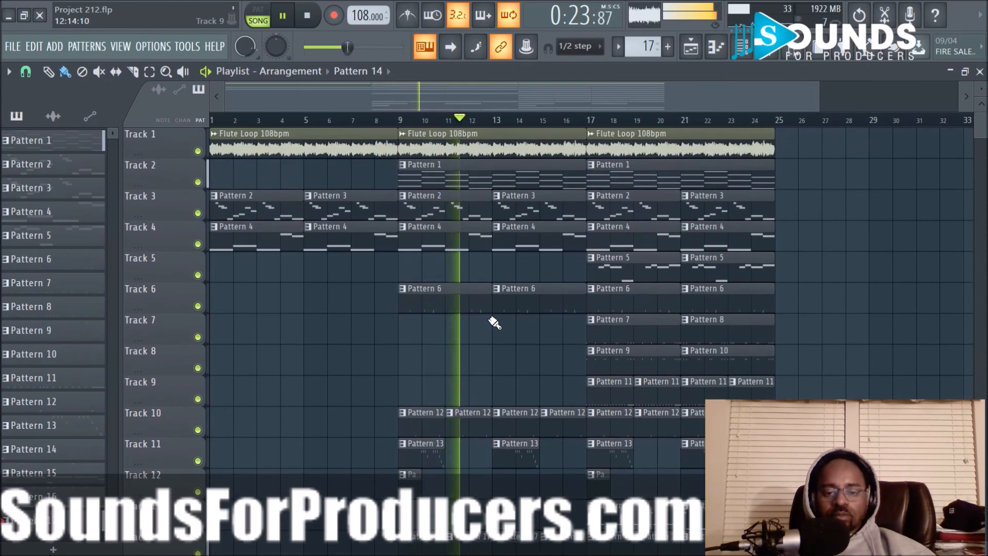
scroll(494, 322, "down", 2)
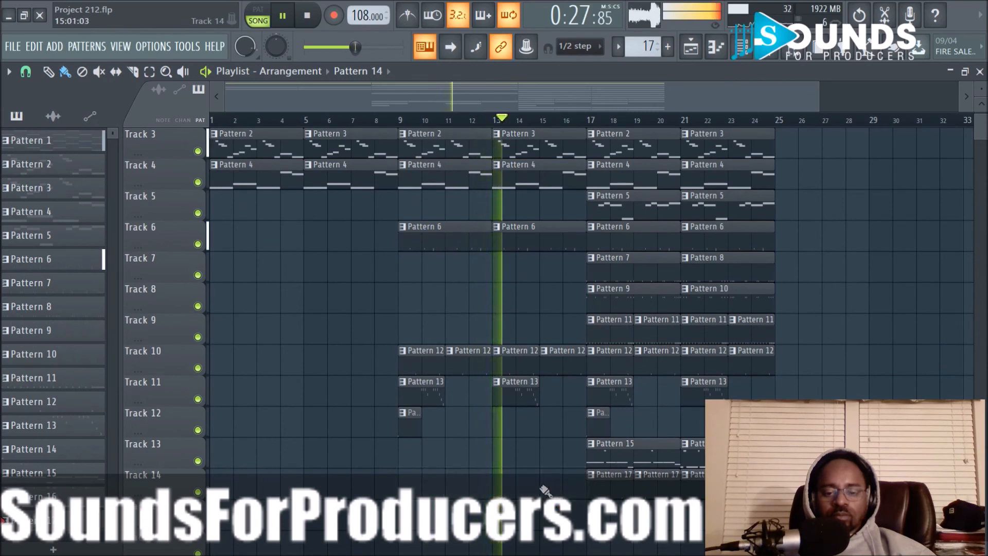
scroll(535, 459, "up", 2)
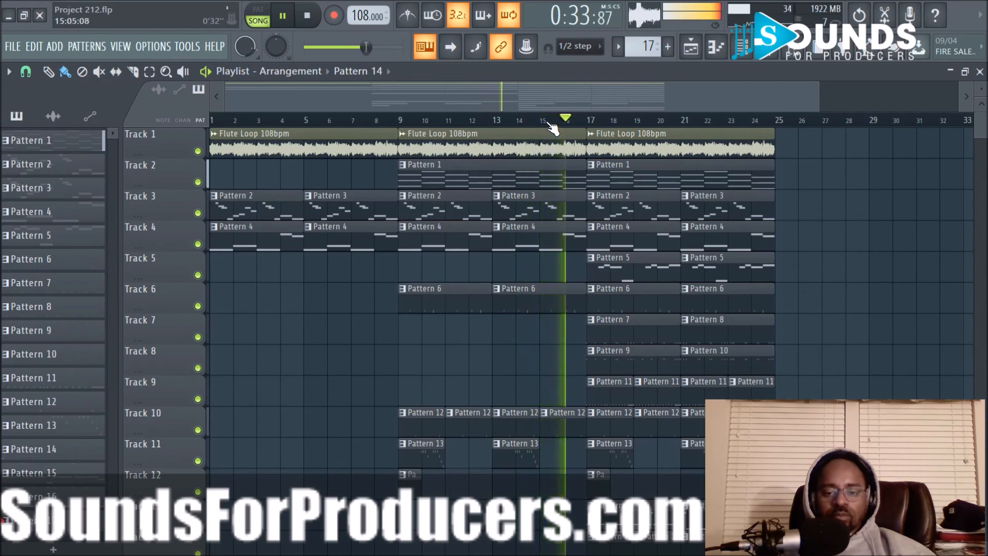
- Shorten the last Pattern 12 clip before bar 17 on Track 10 to end at bar 16, and restart playback
scroll(552, 126, "up", 4)
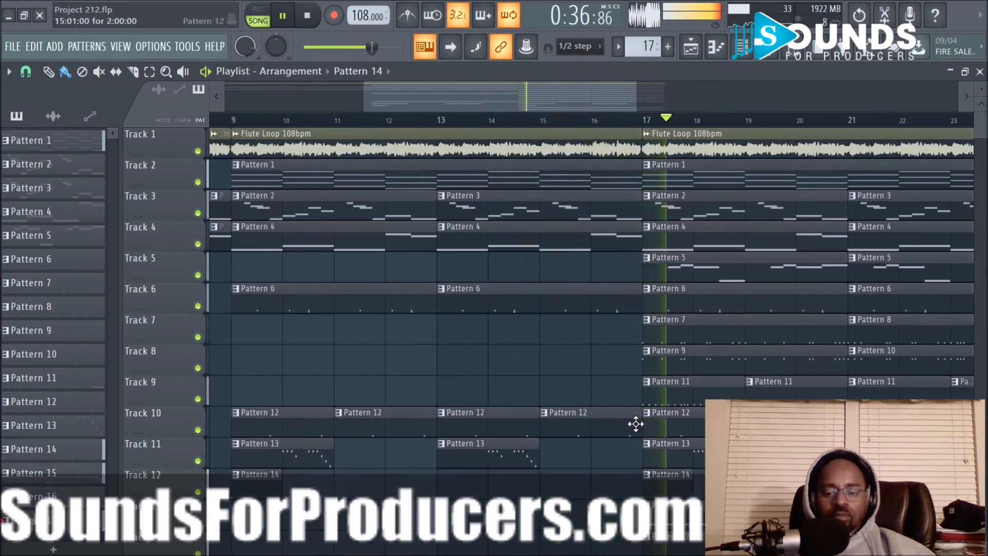
key("space")
key("space")
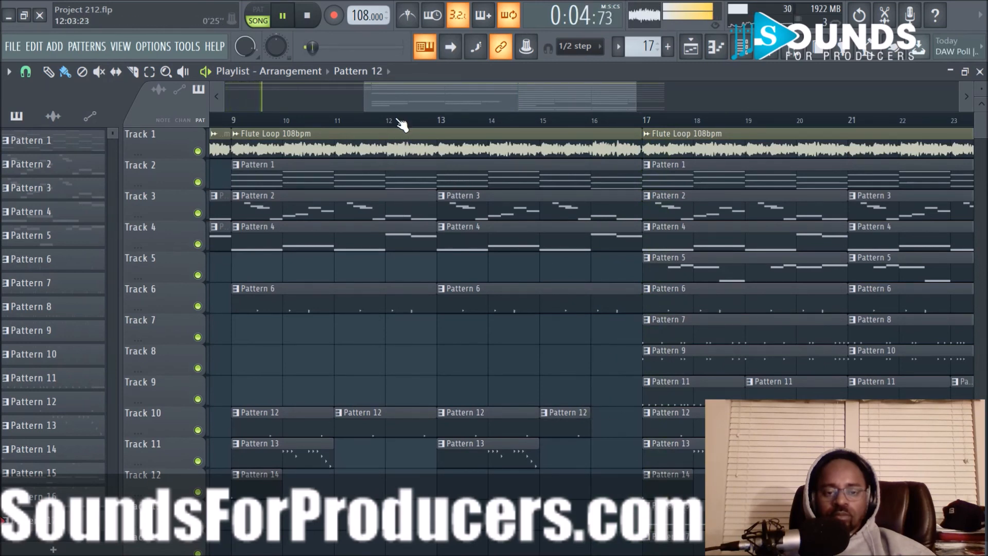
- Duplicate all clips of bars 17 to 24 into bars 25 to 32 and clear the selection
scroll(402, 123, "down", 5)
scroll(692, 207, "down", 2)
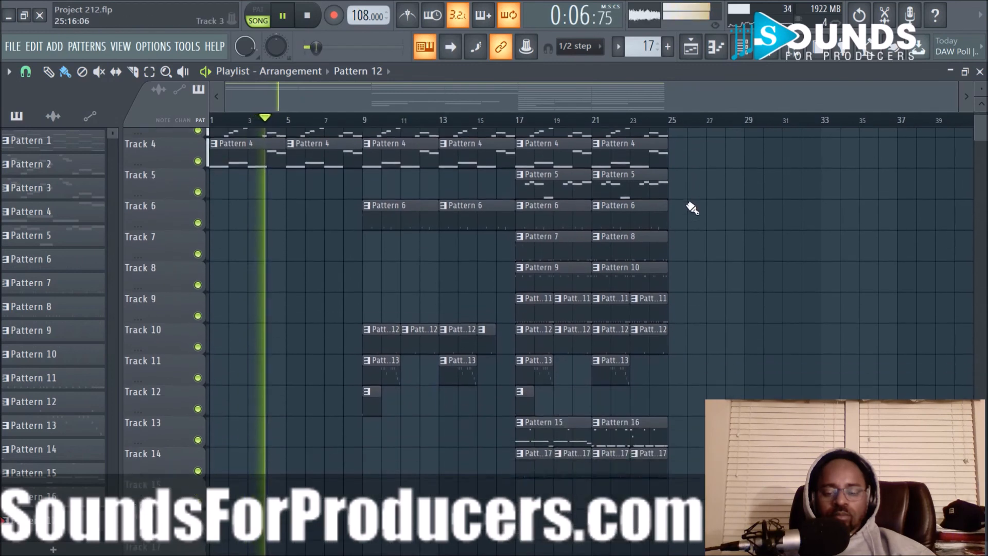
scroll(692, 208, "down", 1)
left_click_drag(530, 492, 695, 62)
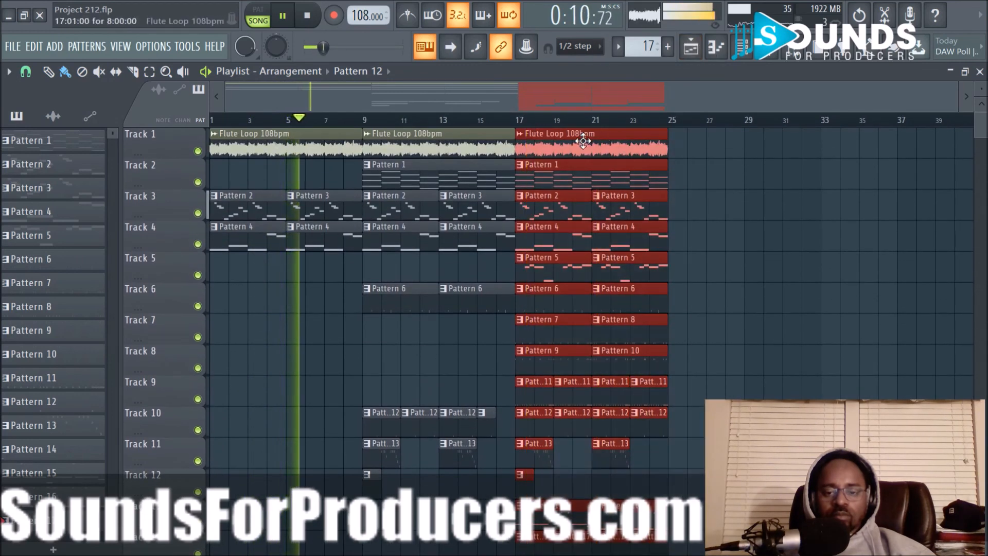
key("ctrl+b")
scroll(748, 181, "down", 5)
left_click(911, 286, "ctrl")
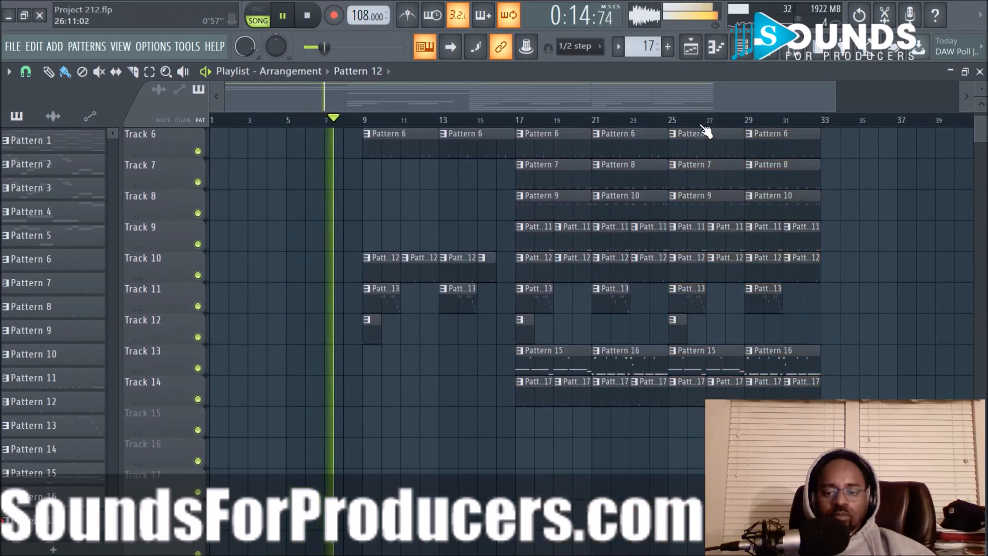
- Delete the Pattern 15 and Pattern 16 clips on Track 13 in bars 17 to 24
scroll(705, 133, "up", 3)
scroll(563, 412, "up", 5)
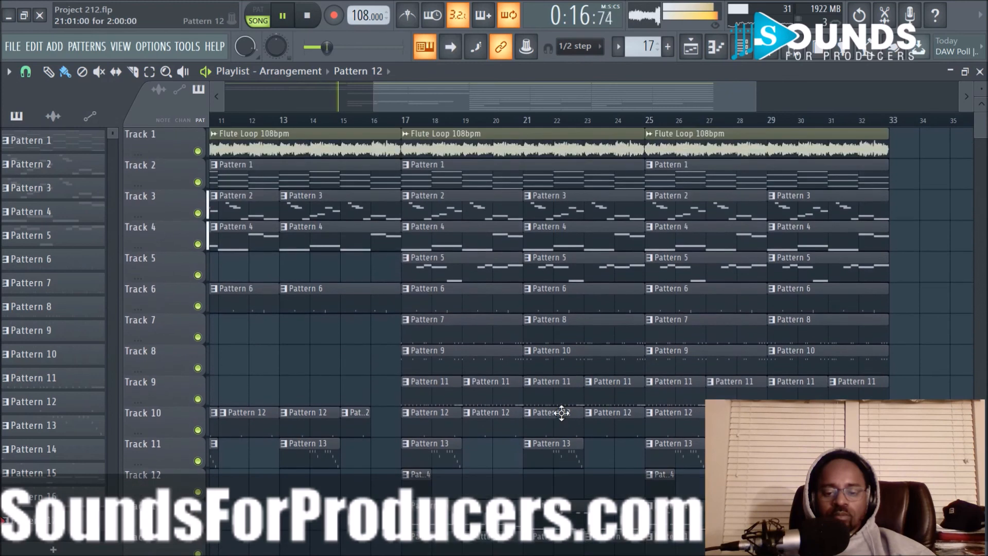
scroll(621, 274, "down", 3)
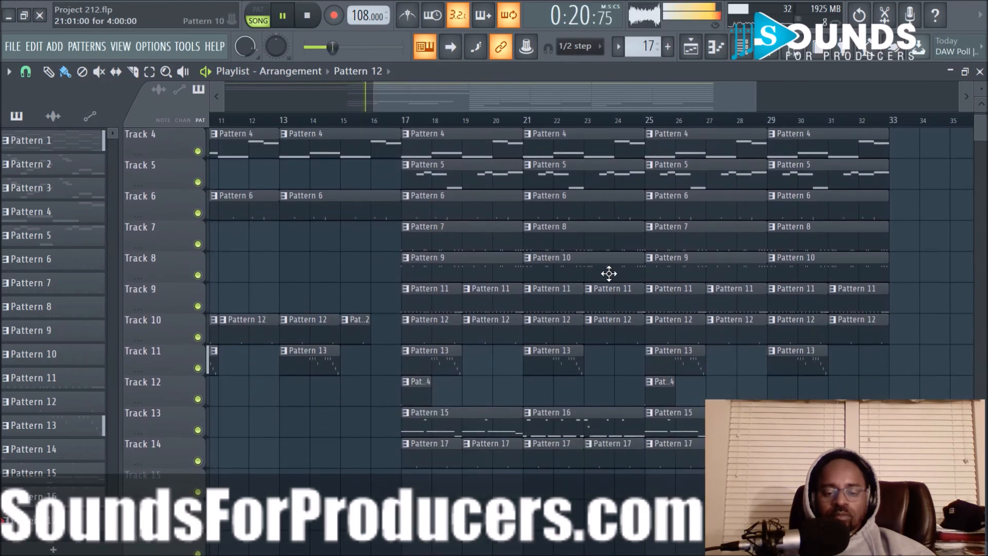
scroll(603, 284, "up", 3)
scroll(592, 309, "down", 2)
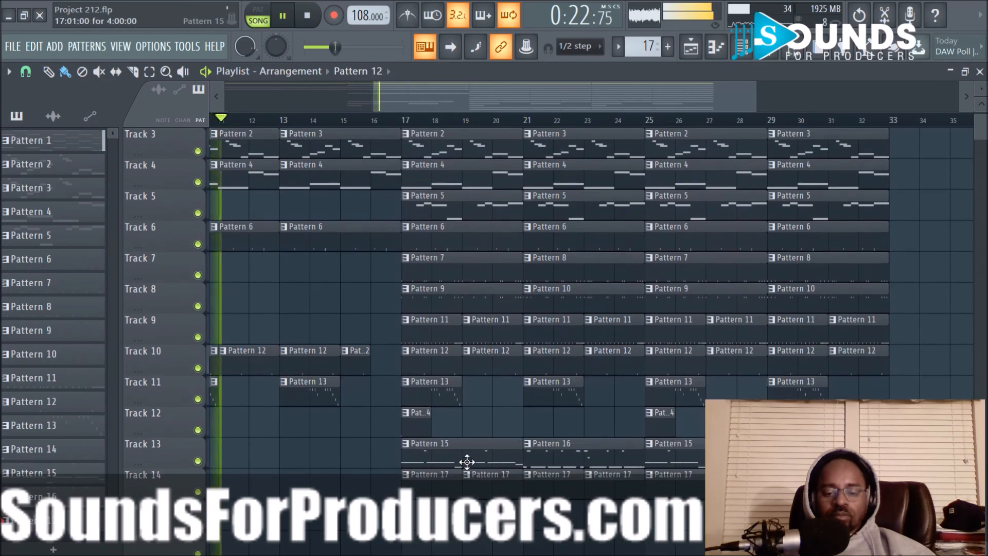
scroll(485, 126, "down", 3)
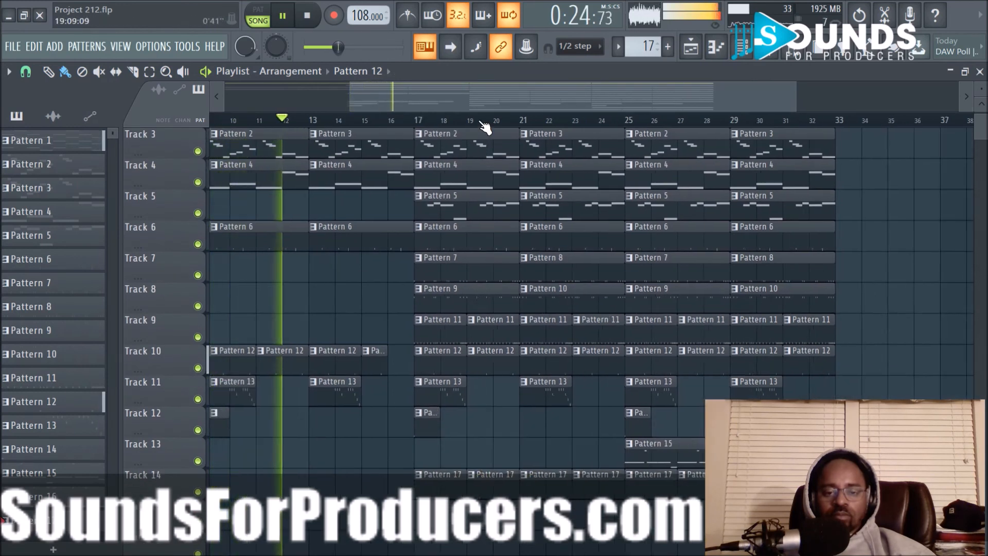
- Shorten the Pattern 6, Pattern 4 and Pattern 3 clips starting at bar 13 so they end at bar 16
scroll(427, 147, "up", 1)
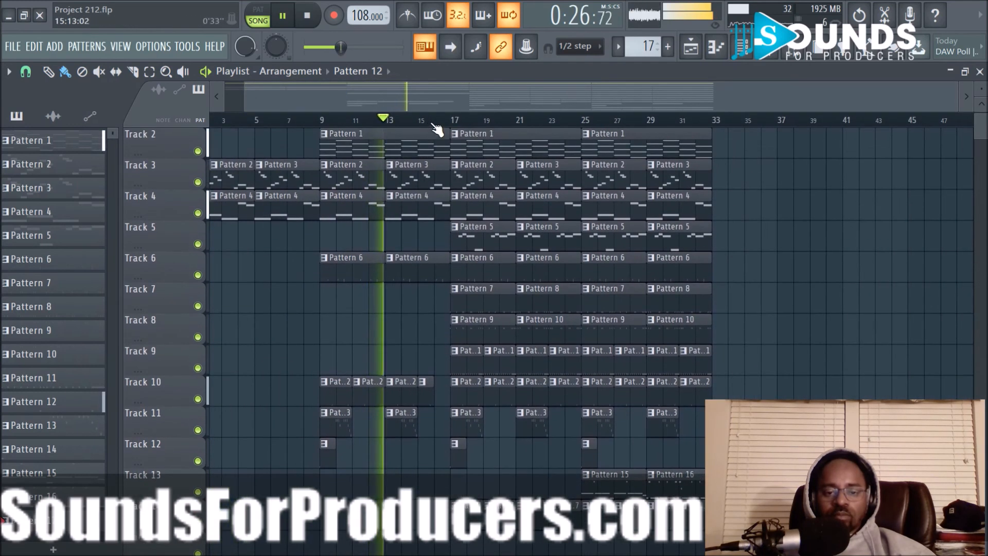
scroll(436, 126, "up", 2)
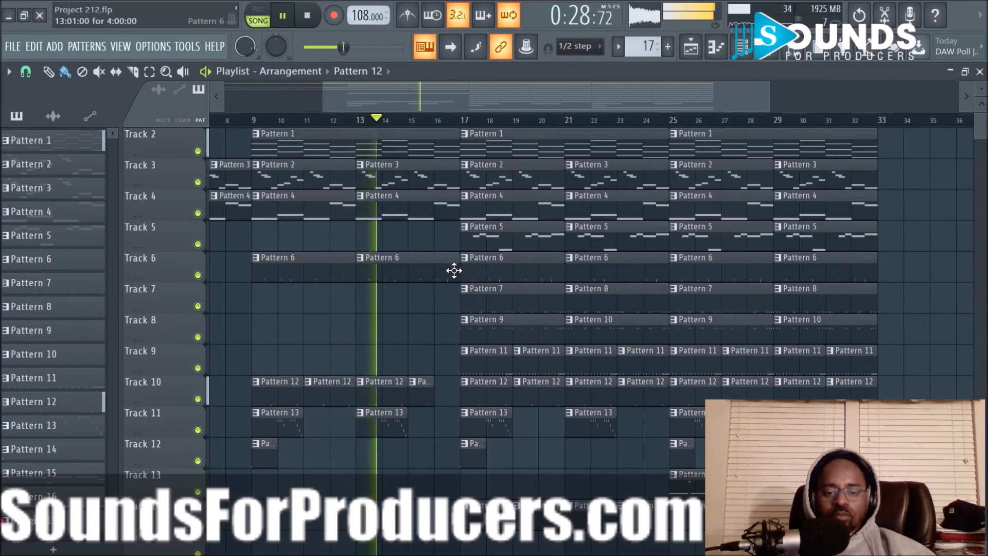
left_click_drag(456, 270, 435, 269)
left_click(454, 209)
left_click_drag(454, 209, 434, 183)
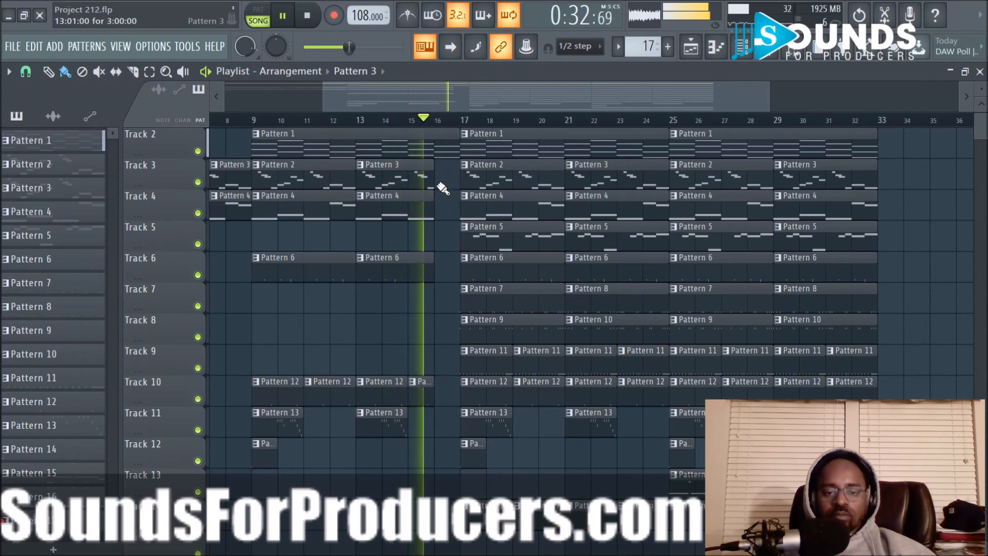
- Listen to the section from bar 17, select all clips in bars 25 to 32, and stop playback
scroll(460, 284, "up", 1)
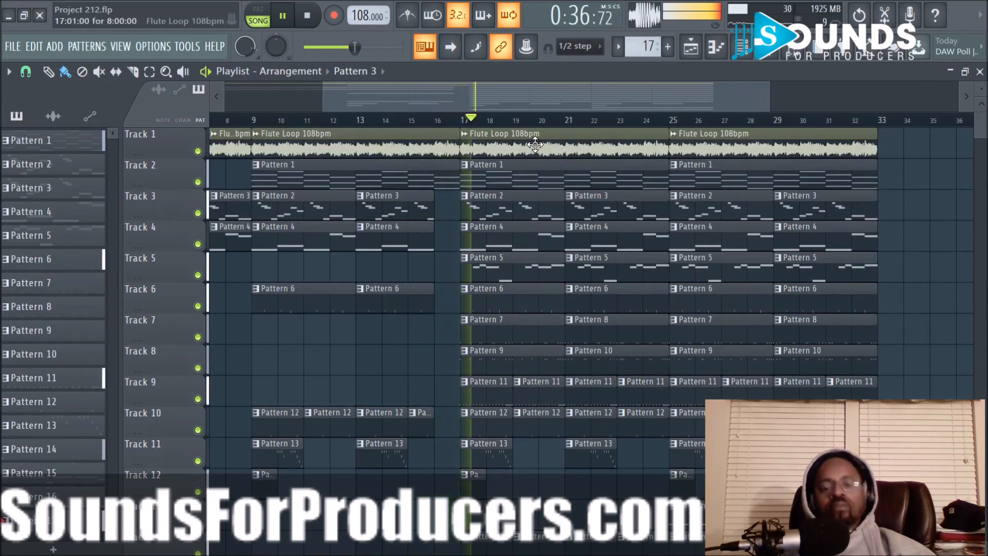
left_click_drag(564, 94, 595, 99)
scroll(609, 126, "up", 2)
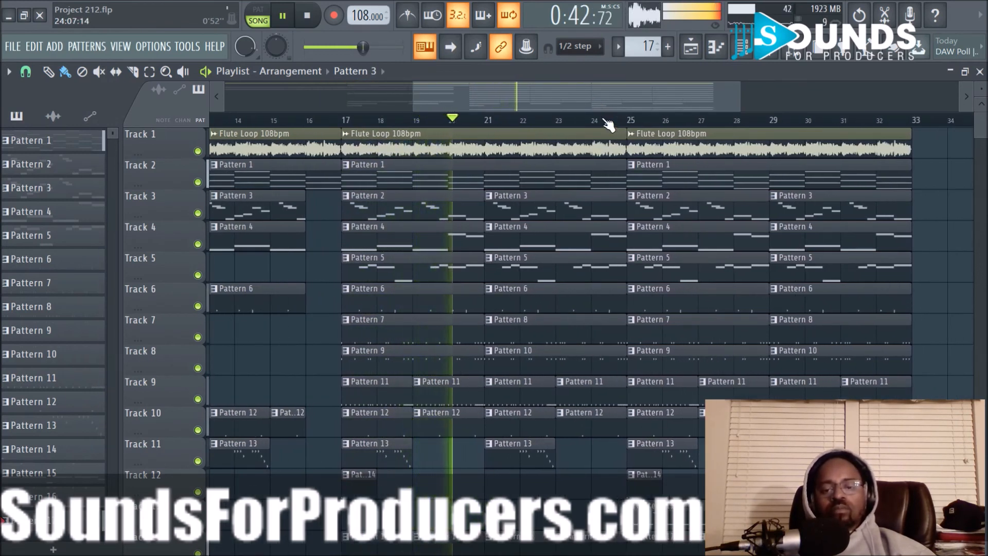
left_click_drag(610, 86, 663, 88)
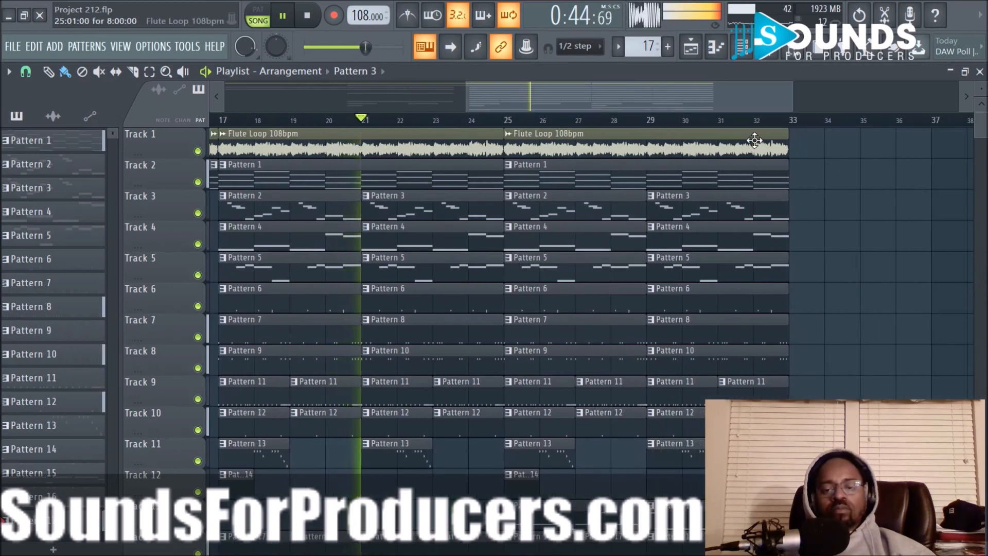
scroll(662, 342, "down", 5)
left_click_drag(515, 432, 755, 128)
key("space")
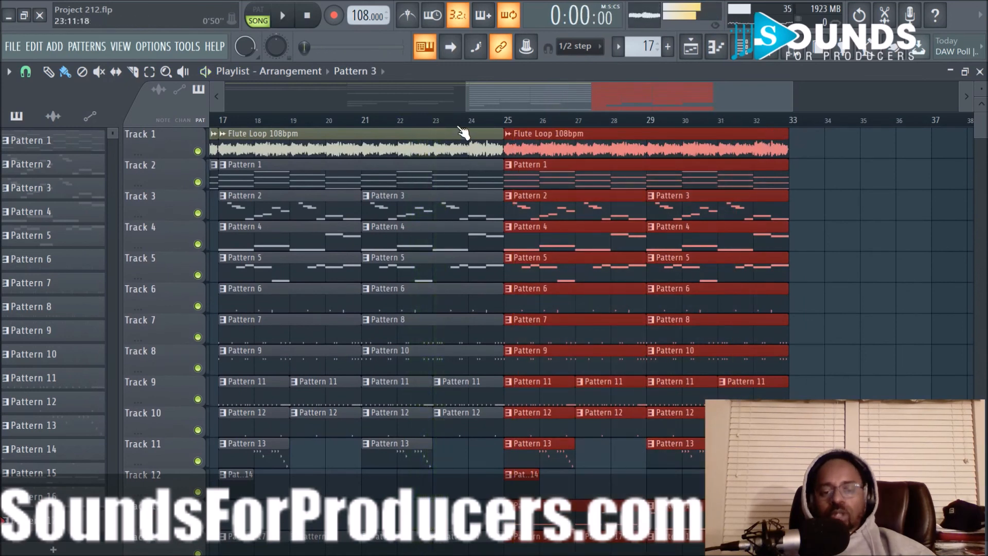
- Clear the selection and select all intro clips in the first eight bars on Tracks 1 to 4
scroll(464, 131, "down", 3)
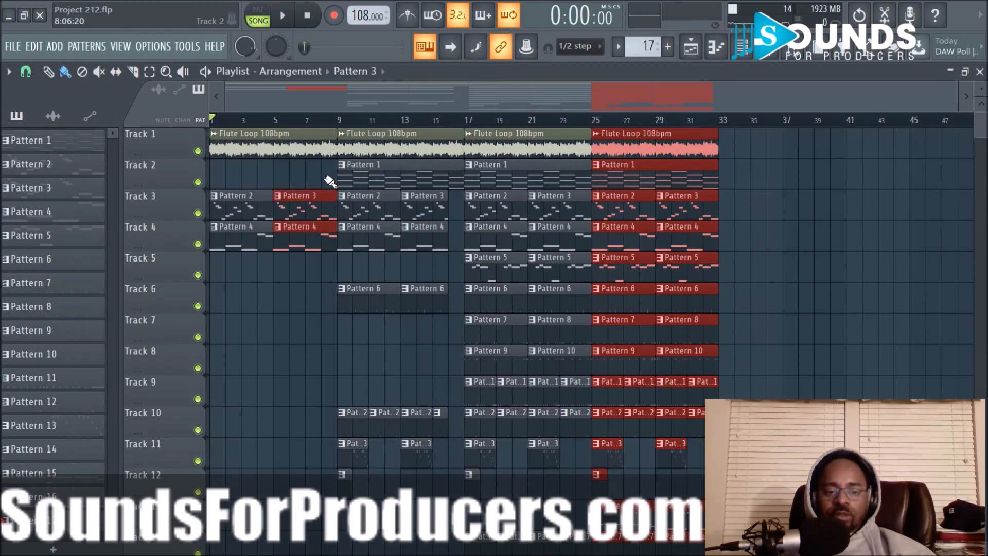
left_click(311, 312)
left_click_drag(321, 275, 209, 129)
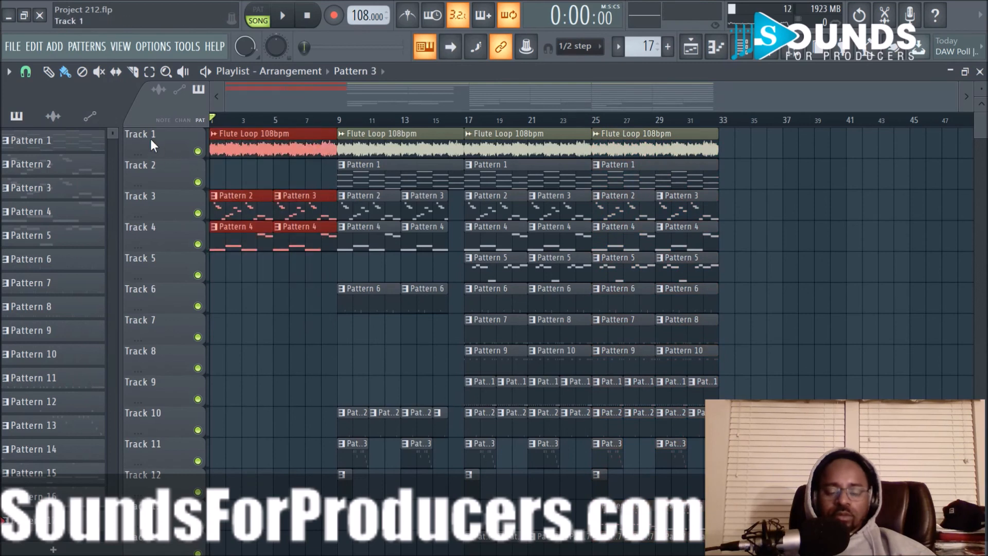
- Delete the selected intro clips and move the whole remaining arrangement back so it starts at bar 1
key("Delete")
key("ctrl+a")
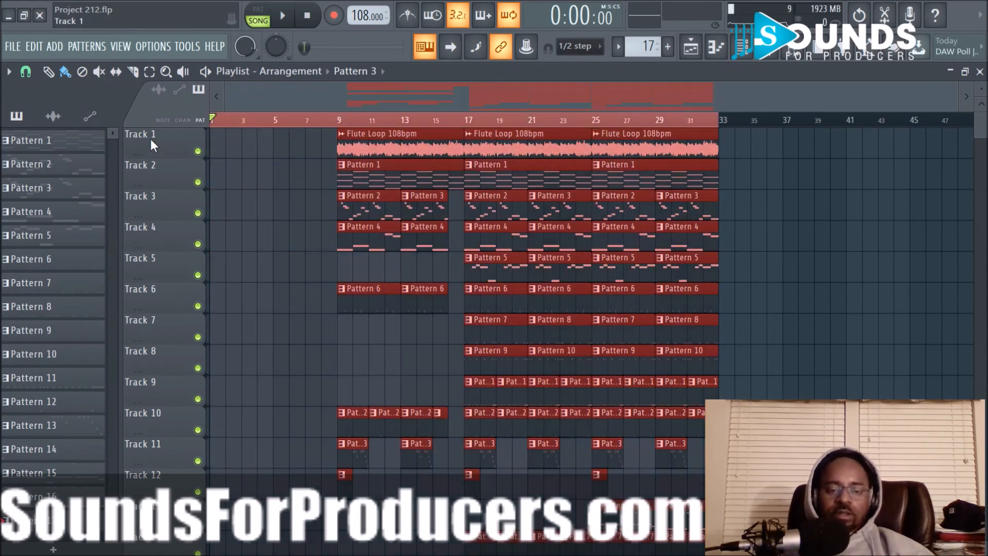
left_click_drag(353, 132, 225, 135)
left_click(744, 249)
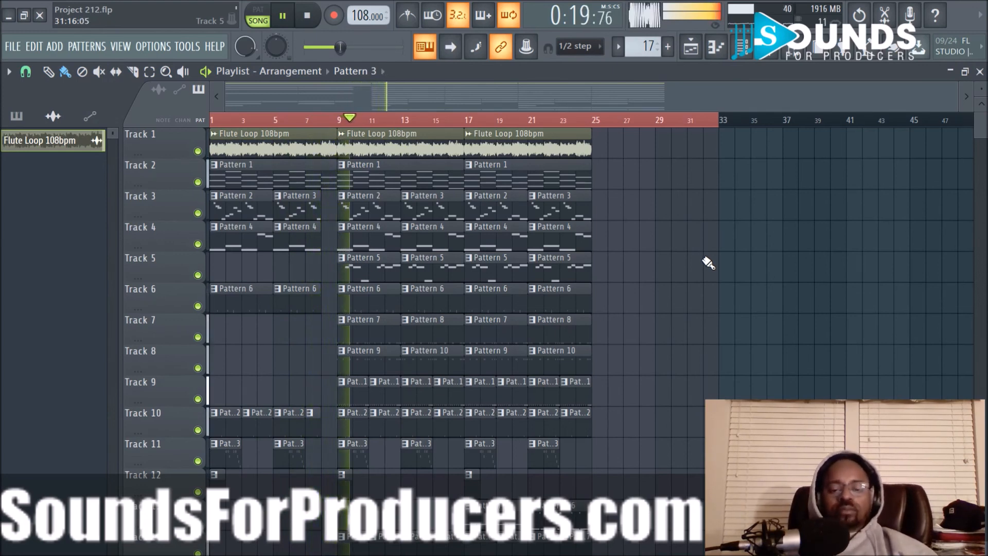
- Shorten the last Pattern 6, Pattern 8, Pattern 10 and Pattern 11 clips on Tracks 6 to 9 so they end at bar 24
scroll(708, 263, "down", 6)
scroll(705, 214, "up", 6)
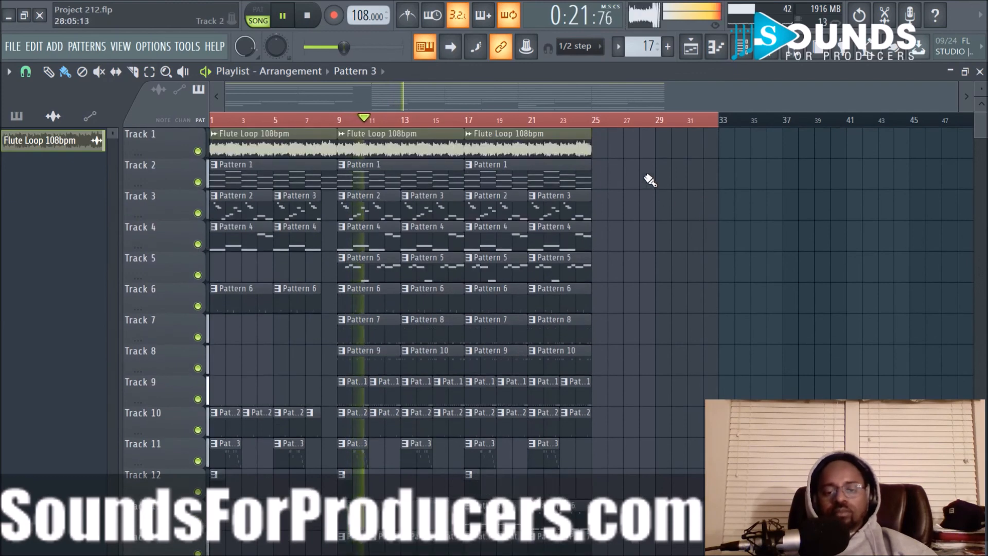
scroll(627, 123, "up", 2)
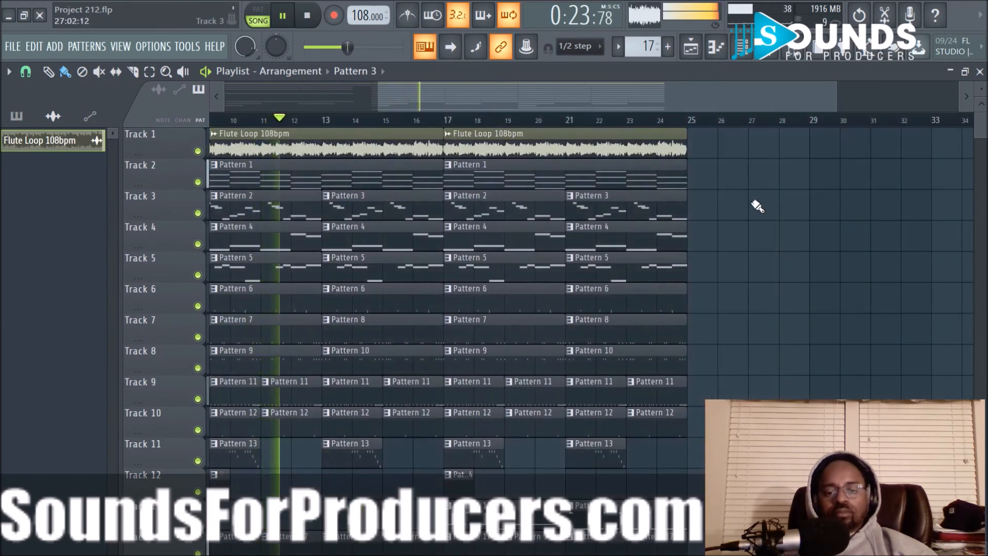
scroll(758, 208, "down", 6)
scroll(618, 296, "up", 6)
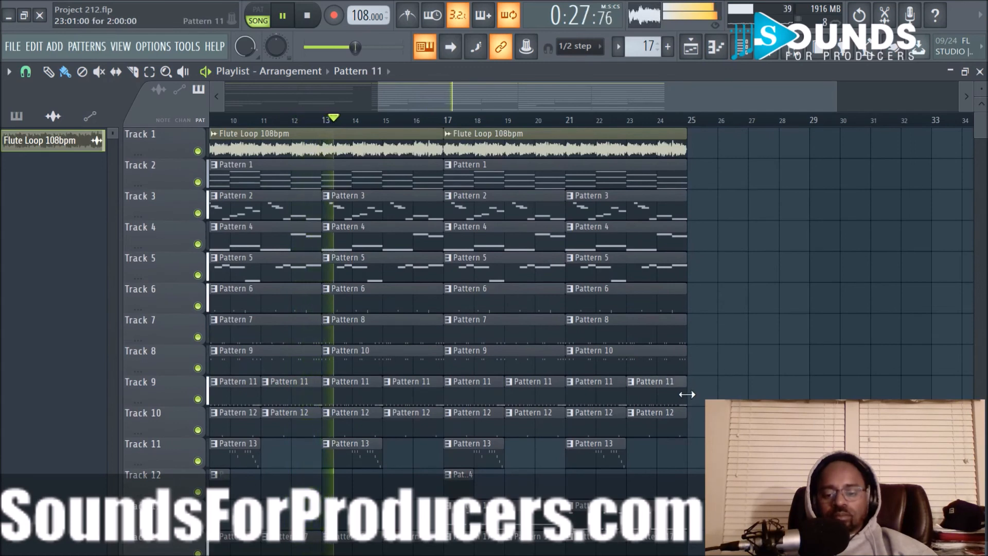
scroll(708, 346, "down", 3)
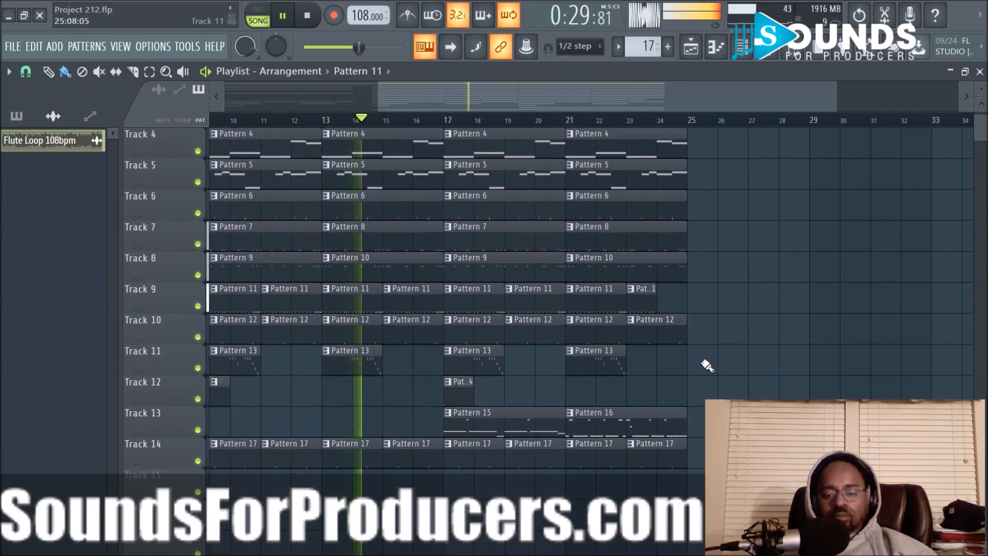
scroll(708, 365, "up", 2)
left_click_drag(685, 299, 661, 297)
left_click_drag(687, 334, 670, 331)
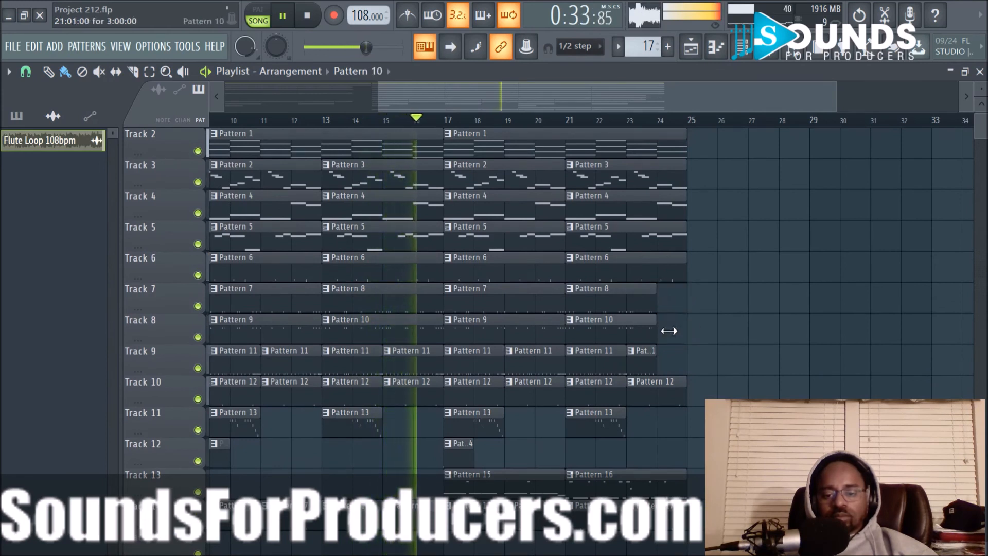
left_click_drag(685, 273, 670, 273)
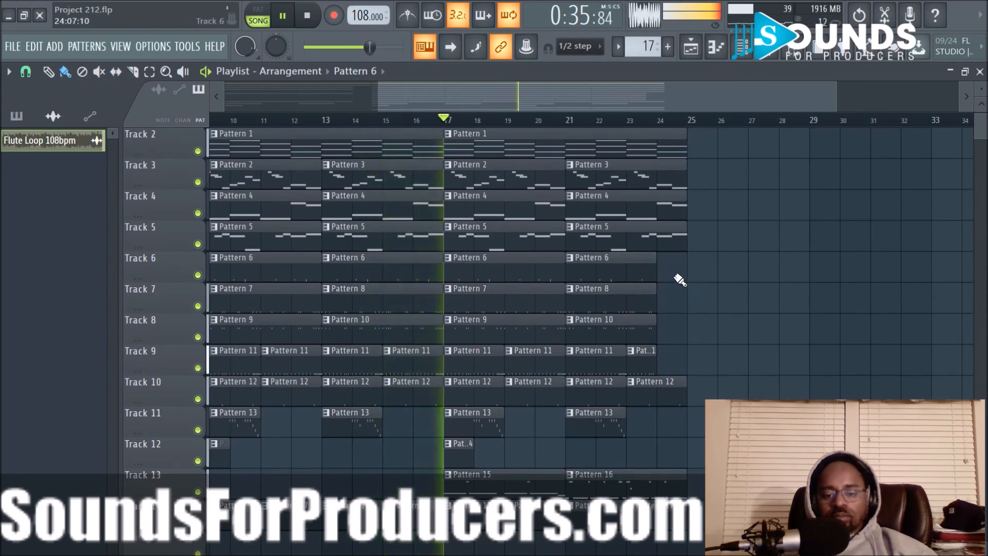
- Duplicate all clips from bars 17 to 24 into bars 25 to 32 and clear the selection
scroll(715, 334, "down", 3)
scroll(499, 450, "up", 4)
scroll(496, 447, "down", 2)
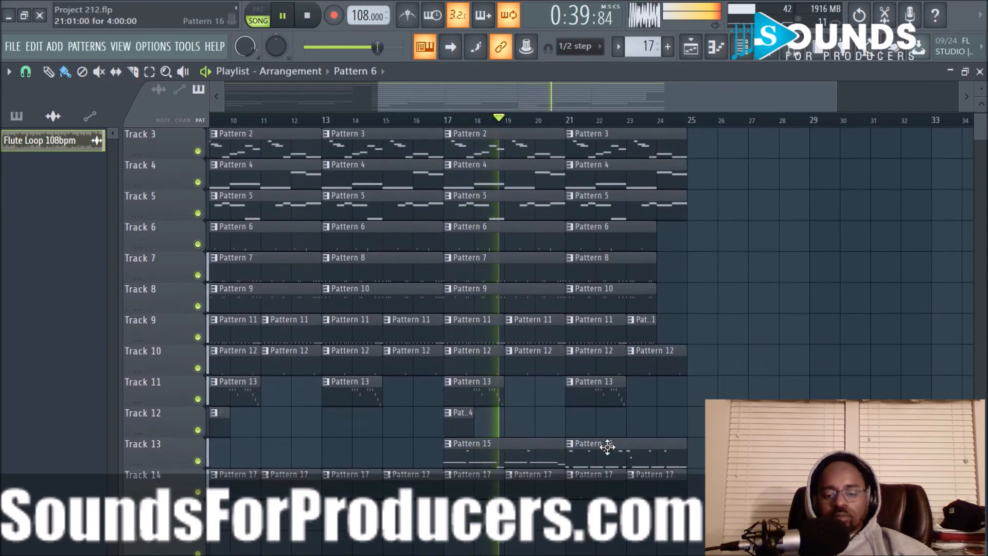
scroll(494, 480, "up", 2)
scroll(494, 481, "down", 3)
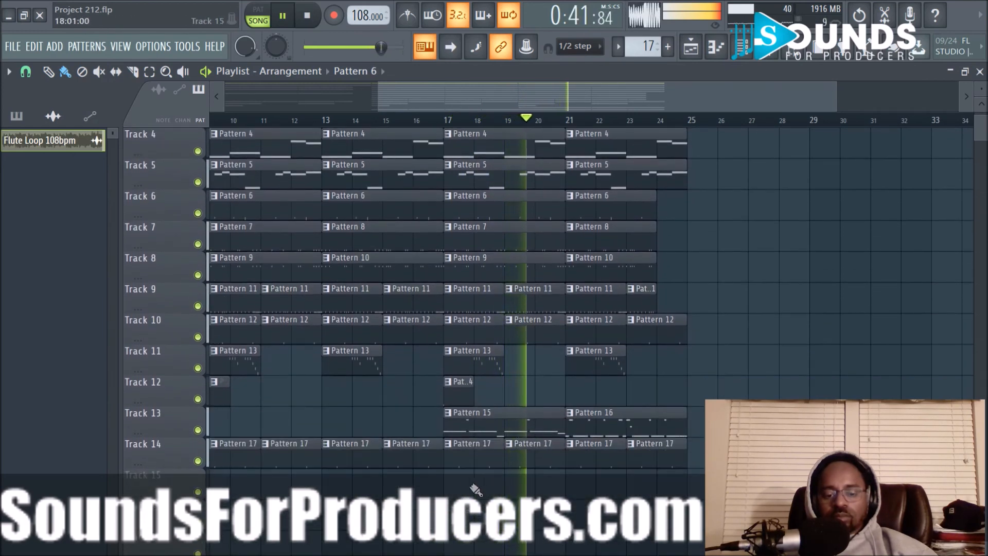
left_click_drag(476, 486, 689, 84)
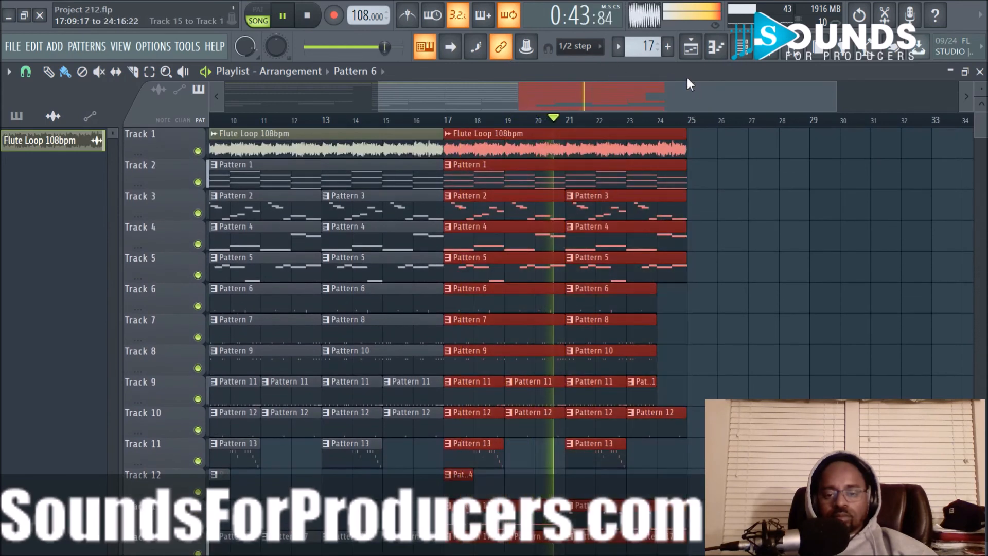
left_click_drag(512, 141, 748, 156, "shift")
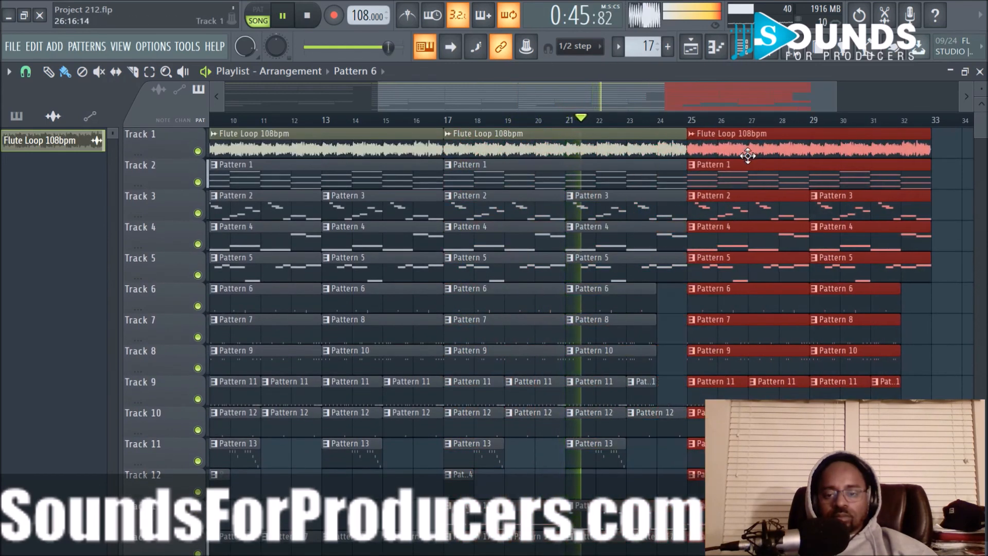
left_click_drag(673, 104, 744, 105)
right_click(852, 241)
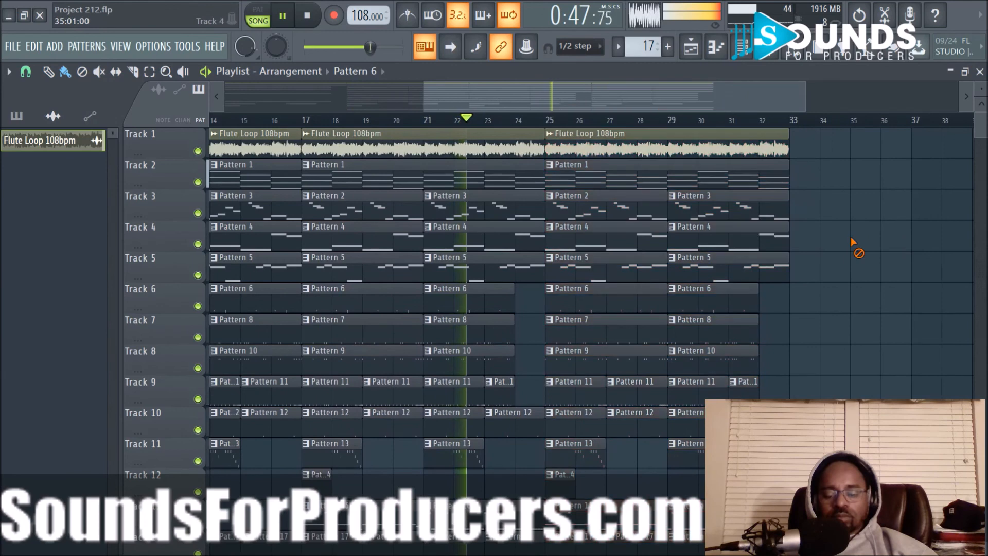
- Make the Pattern 16 clip at bar 21 on Track 13 unique and view its Scorpion 808 notes
scroll(849, 245, "down", 3)
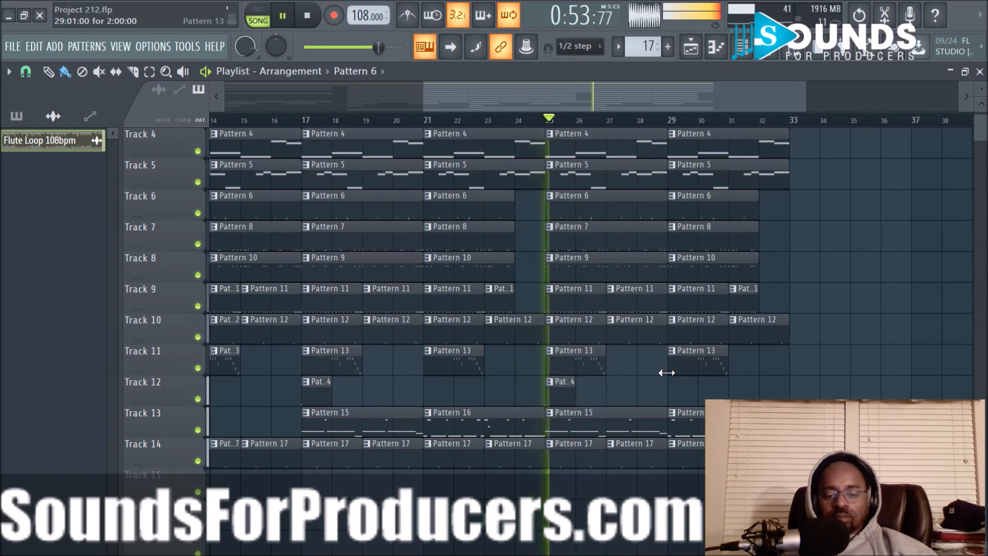
key("space")
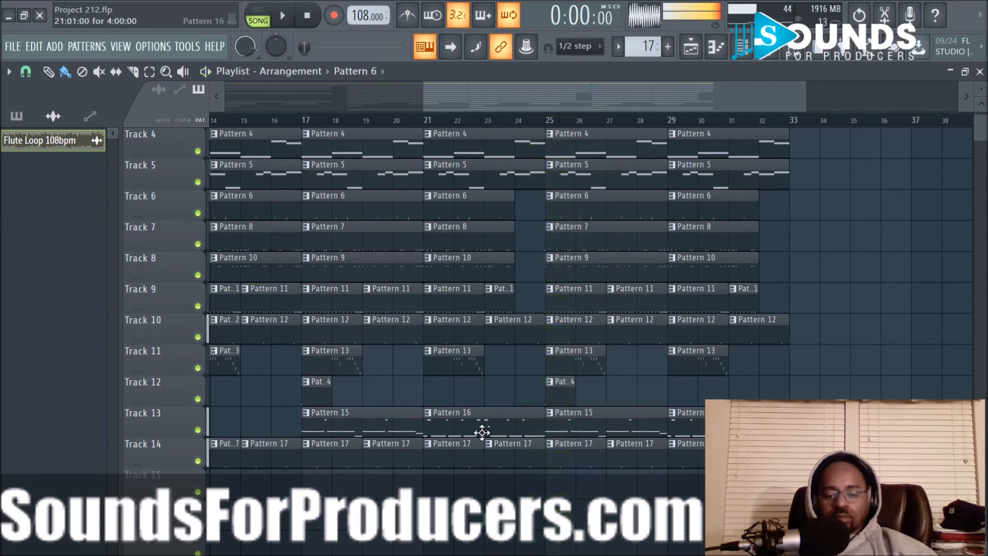
right_click(427, 418)
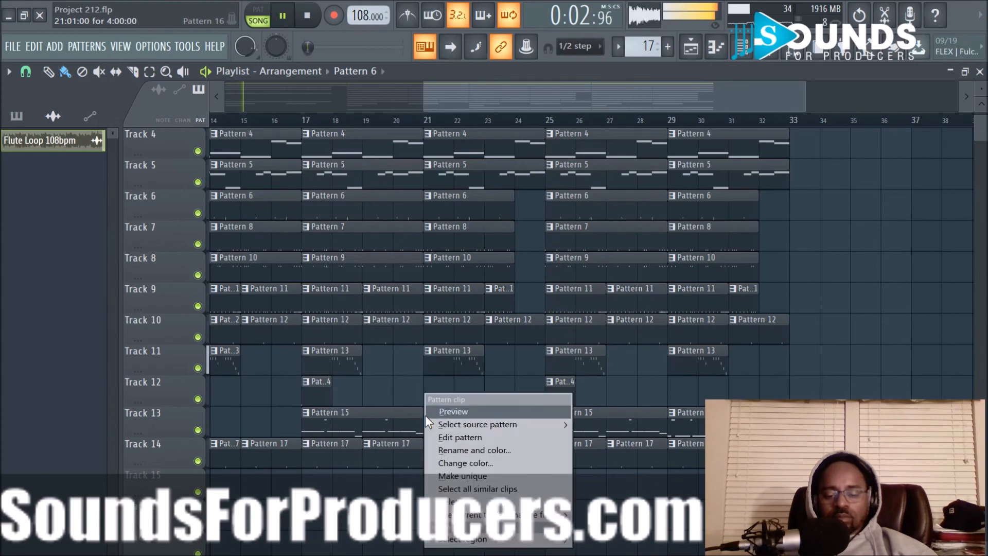
left_click(471, 472)
double_click(535, 412)
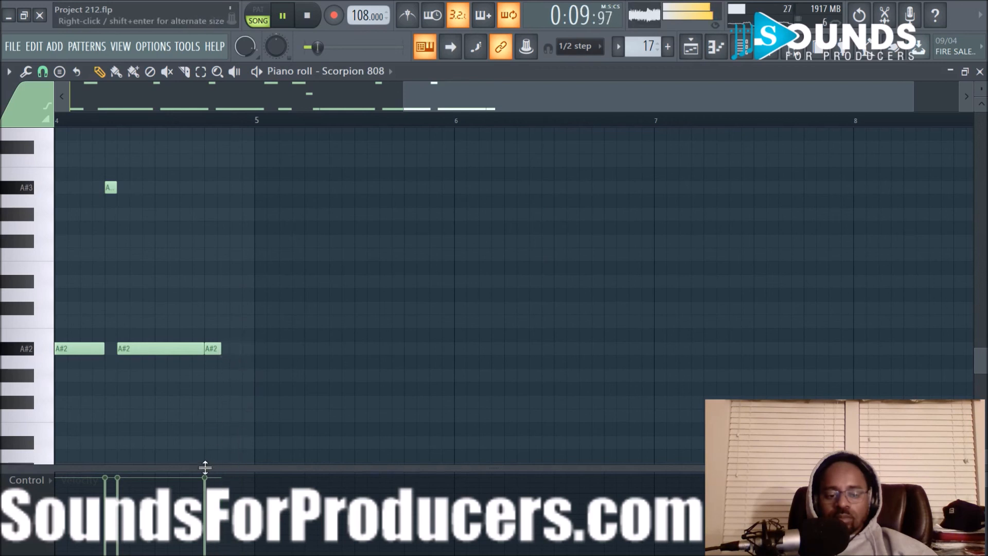
left_click(690, 49)
- Move the Pattern 15 and Pattern 16 clips on Track 13 from bar 25 to bar 33, and replay from bar 22
left_click(469, 121)
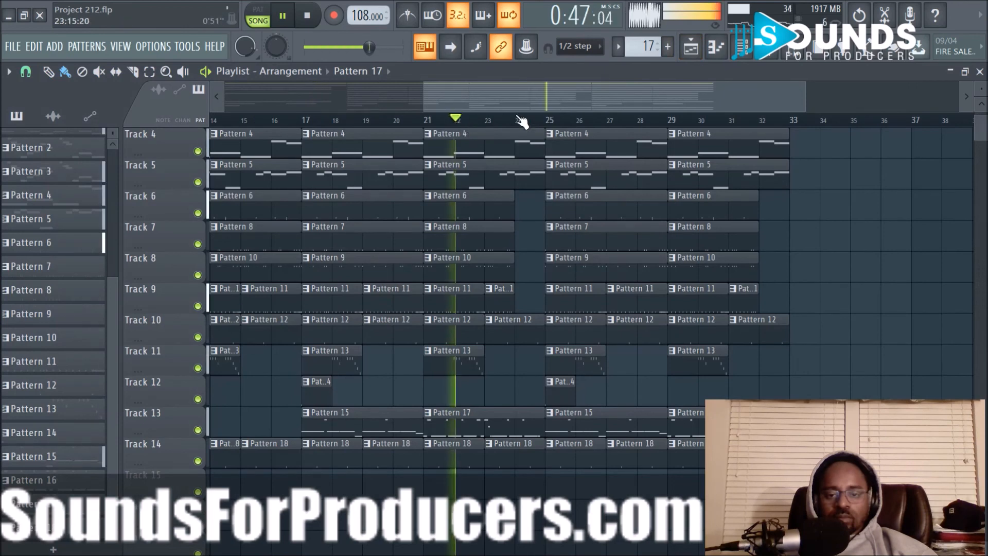
left_click_drag(566, 92, 601, 93)
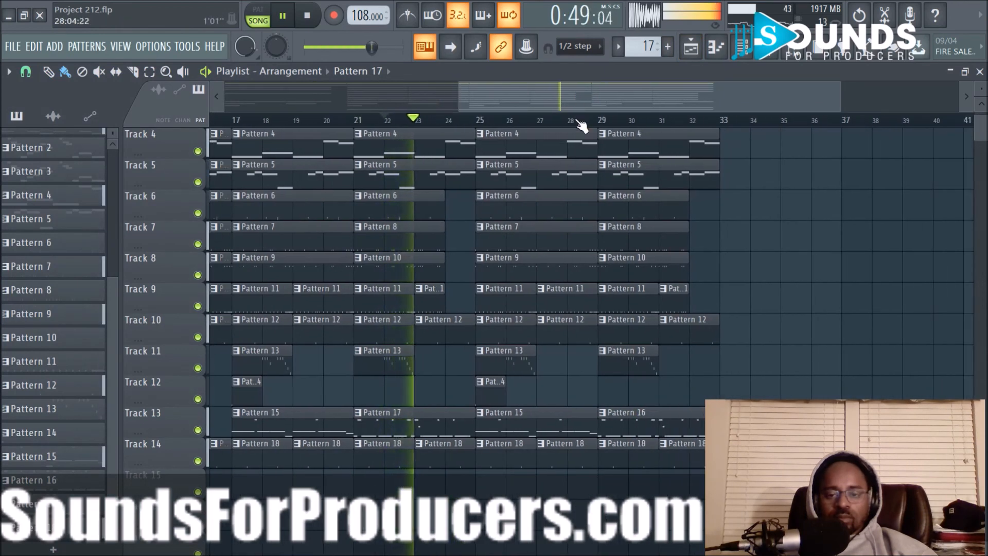
scroll(585, 125, "up", 2)
scroll(824, 278, "up", 3)
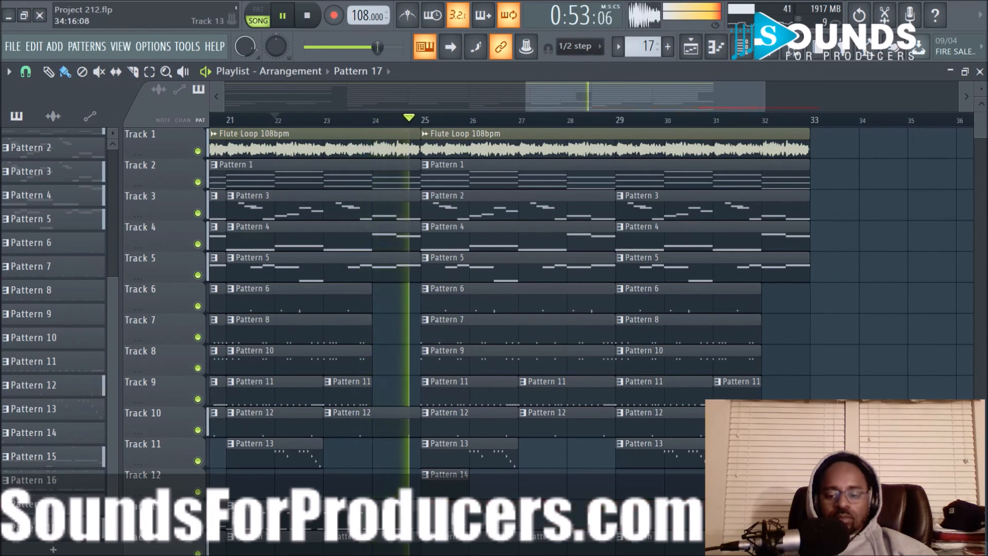
key("ctrl+b")
key("space")
key("space")
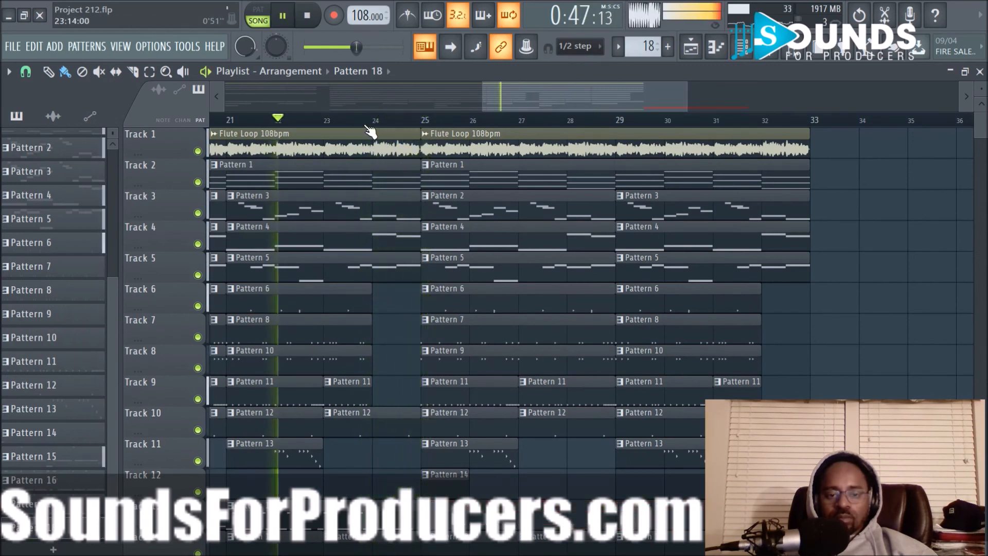
- Open the Scorpion 808 notes of the Pattern 17 clip and delete the last A#3 note and the last two A#2 notes in bar 4
scroll(457, 302, "down", 2)
double_click(399, 456)
left_click_drag(456, 102, 150, 86)
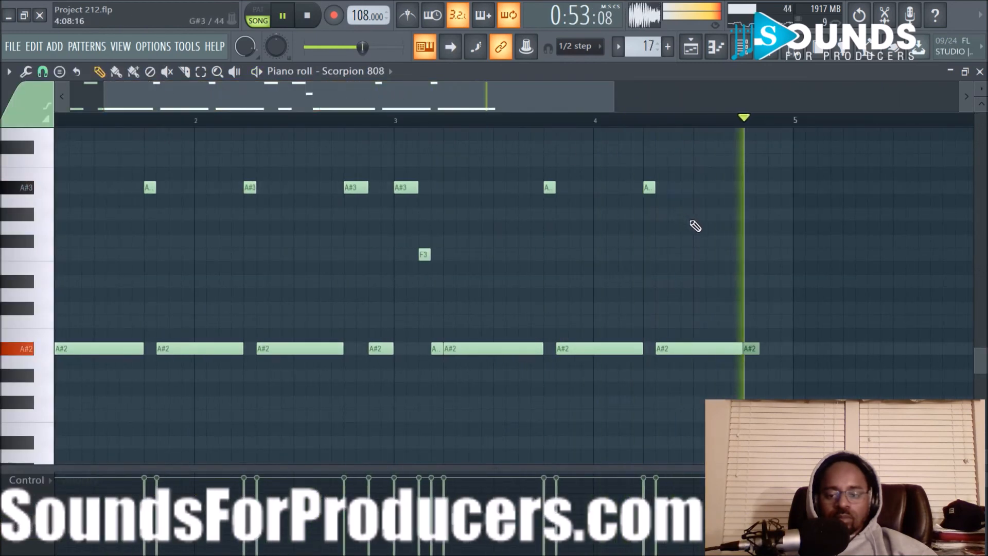
right_click(648, 187)
right_click(679, 349)
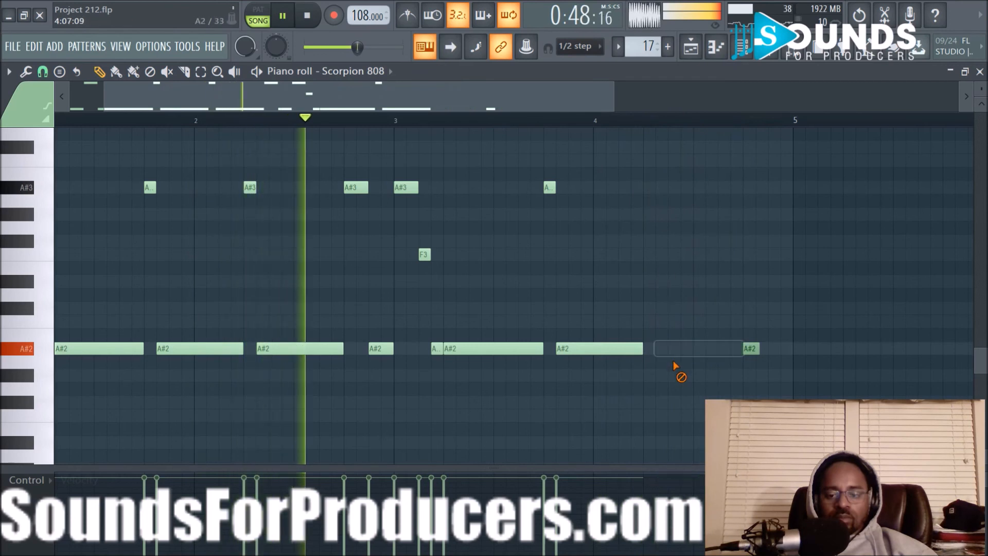
right_click(751, 349)
- Place a short A#2 note at the start of bar 4 and shorten the long A#2 note before it to 0:05:00
left_click_drag(663, 349, 651, 348)
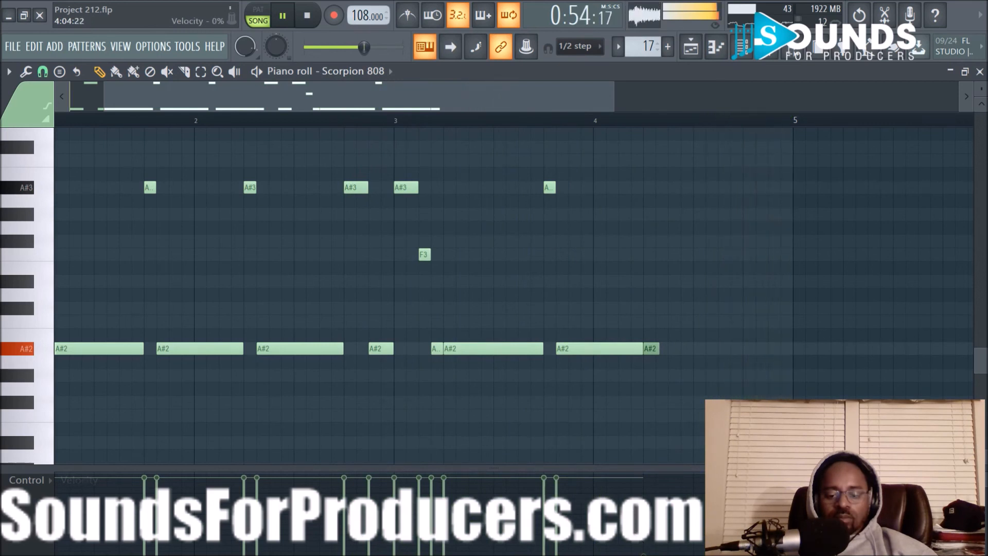
left_click_drag(650, 348, 637, 349)
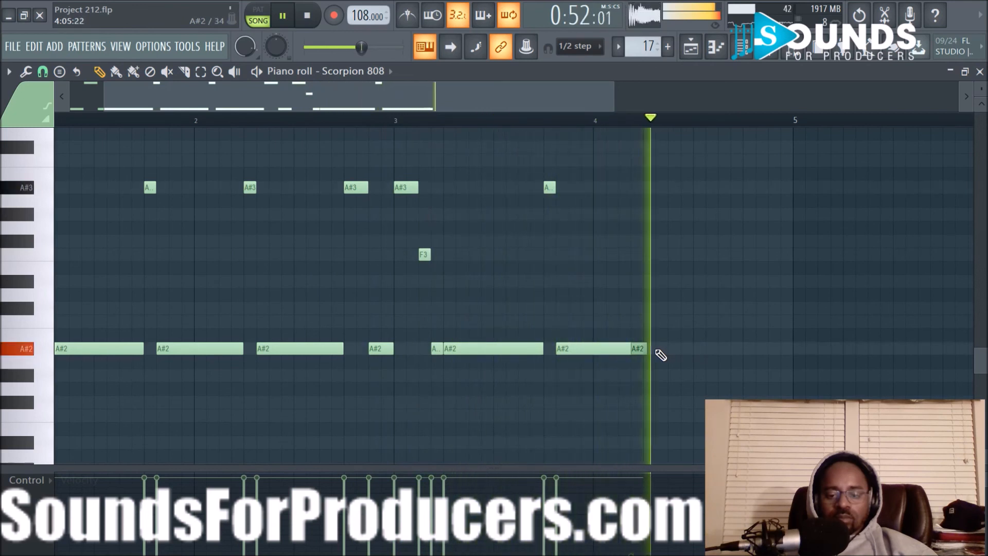
key("space")
key("space")
left_click_drag(640, 348, 614, 347)
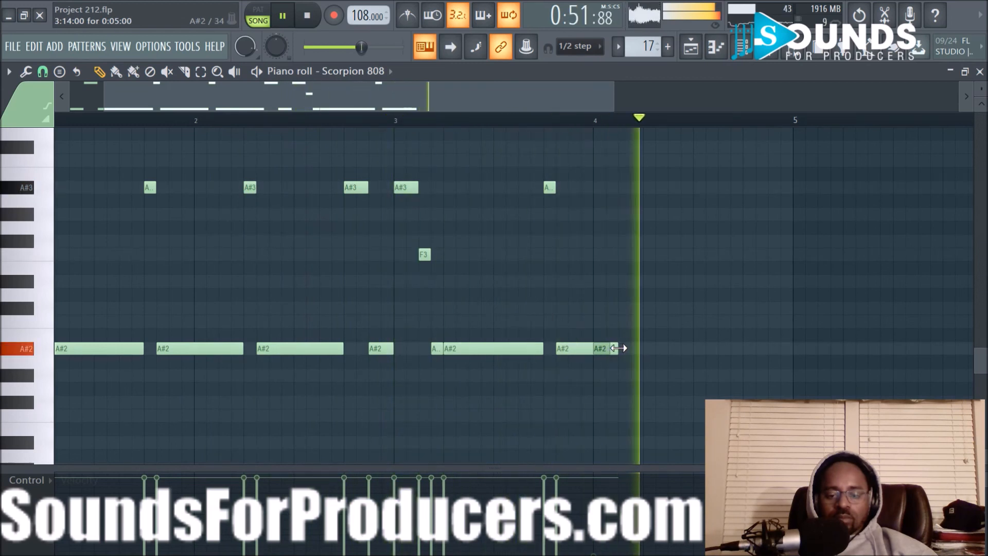
- Back in the playlist, shorten the Pattern 12 and Pattern 18 clips starting at bar 23 so they end at bar 24
left_click(690, 46)
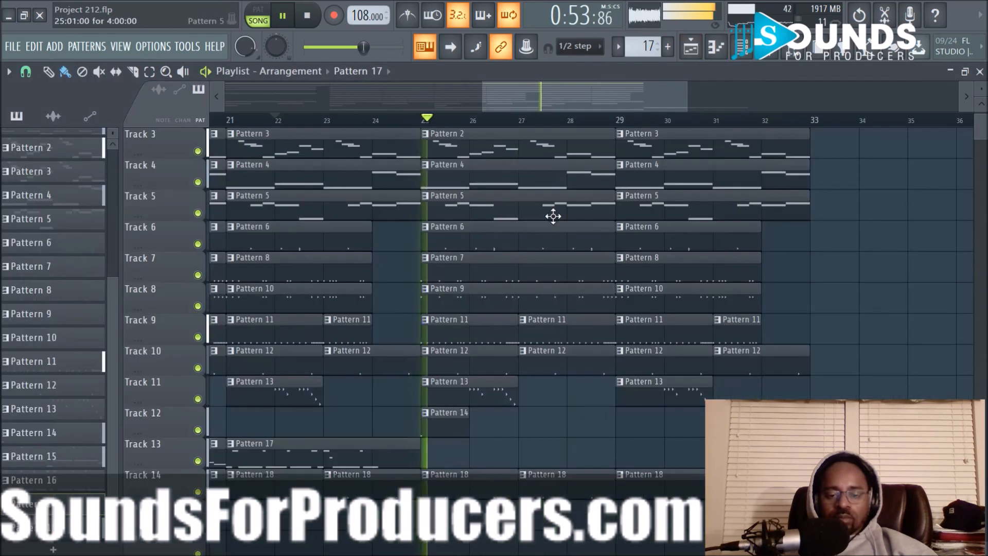
left_click_drag(418, 352, 383, 351)
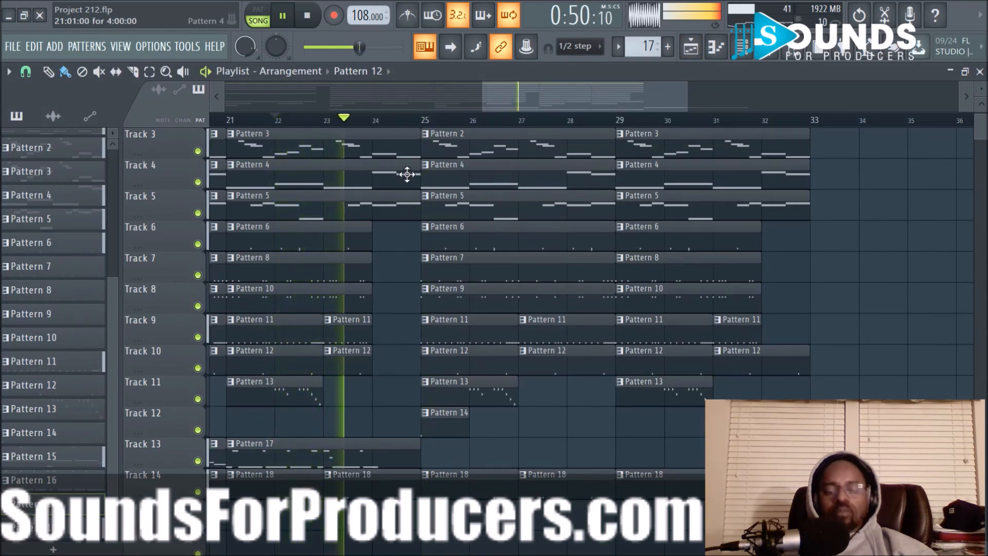
left_click(416, 481)
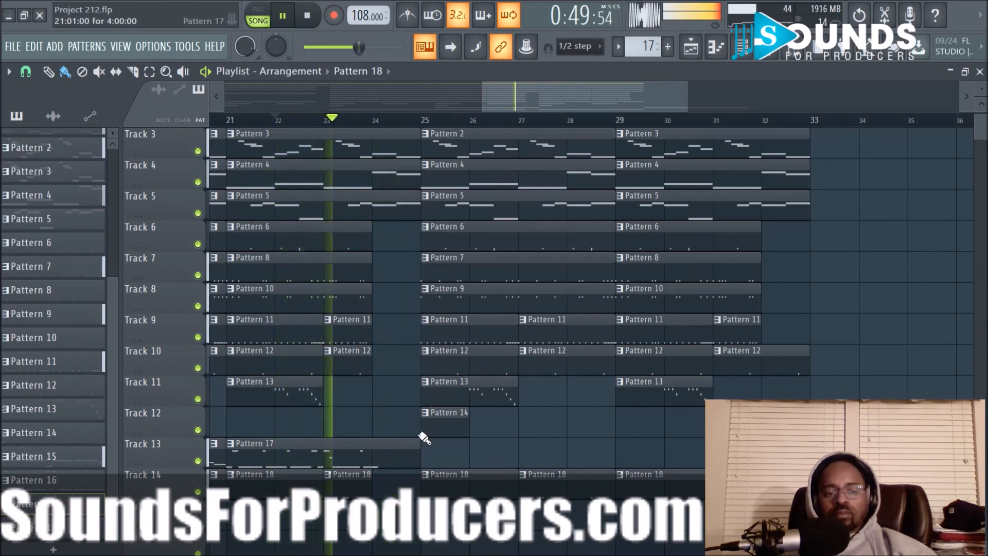
- Try bars 25 to 32 without the Pattern 1, Pattern 2 and Pattern 3 clips, and undo the deletions
scroll(504, 123, "down", 2)
left_click_drag(515, 96, 540, 94)
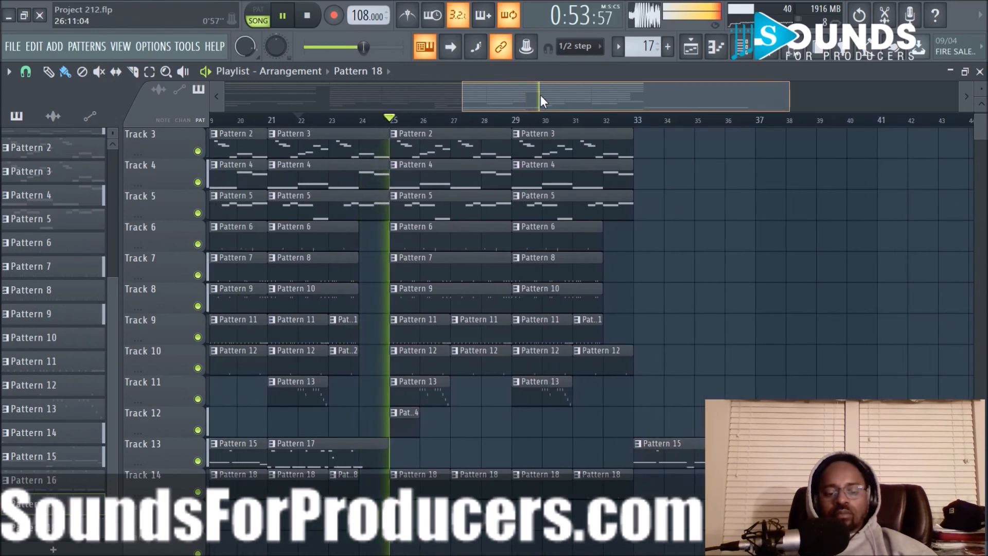
scroll(673, 252, "up", 3)
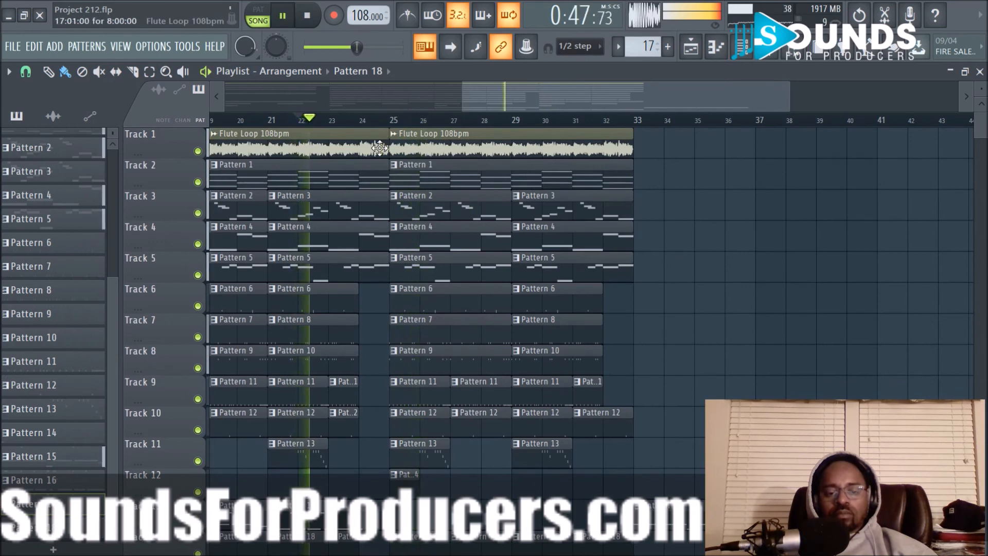
right_click(453, 211)
right_click(518, 209)
right_click(521, 178)
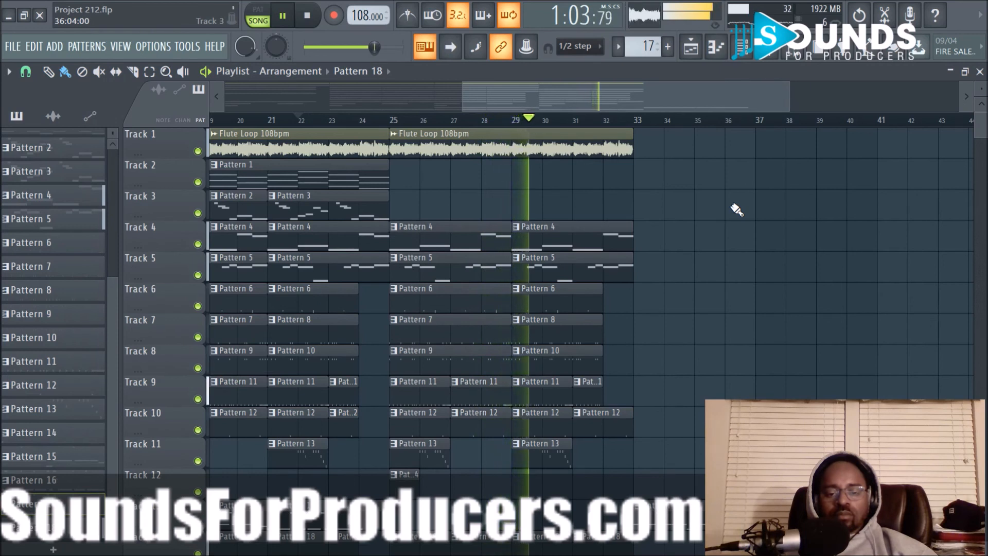
key("ctrl+alt+z")
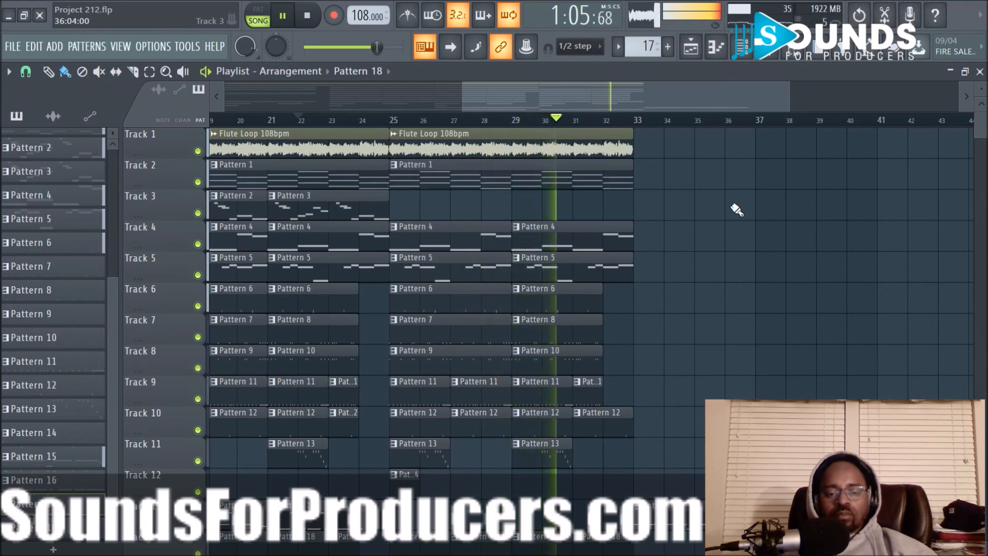
key("ctrl+alt+z")
key("ctrl+alt+z")
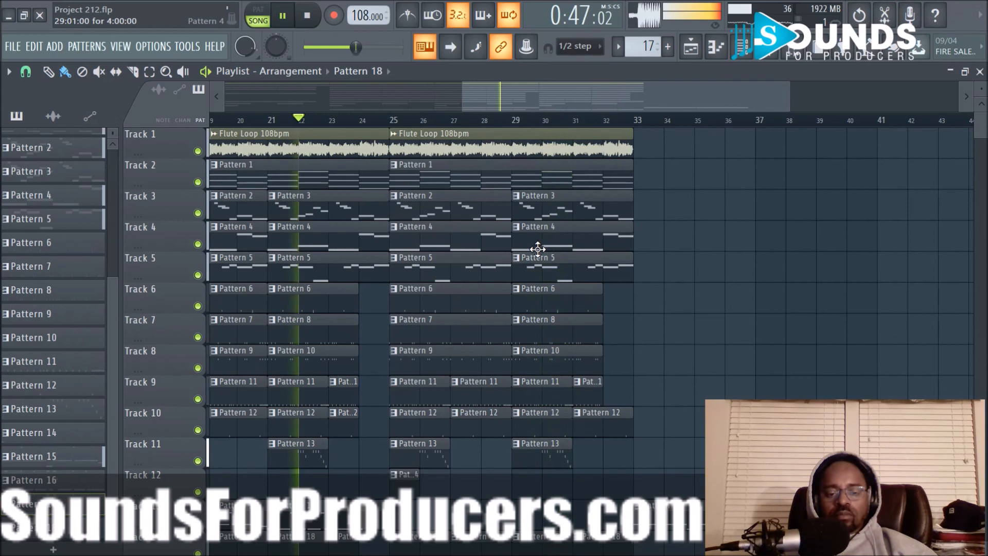
- Delete both Pattern 5 clips on Track 5 in bars 25 to 32
right_click(474, 273)
right_click(549, 270)
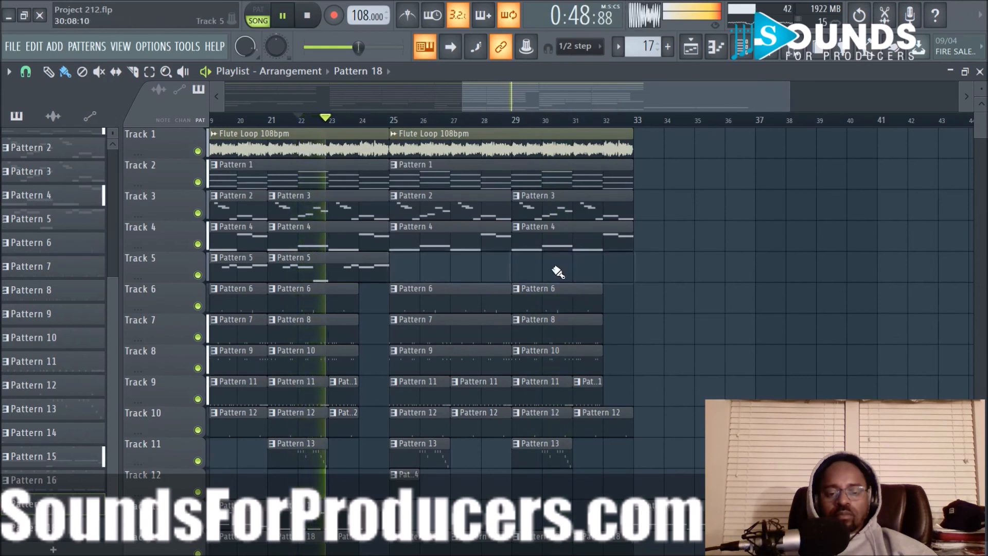
- Delete both Pattern 4 clips on Track 4 and the Pattern 1 clip on Track 2 in bars 25 to 32
right_click(453, 247)
right_click(540, 238)
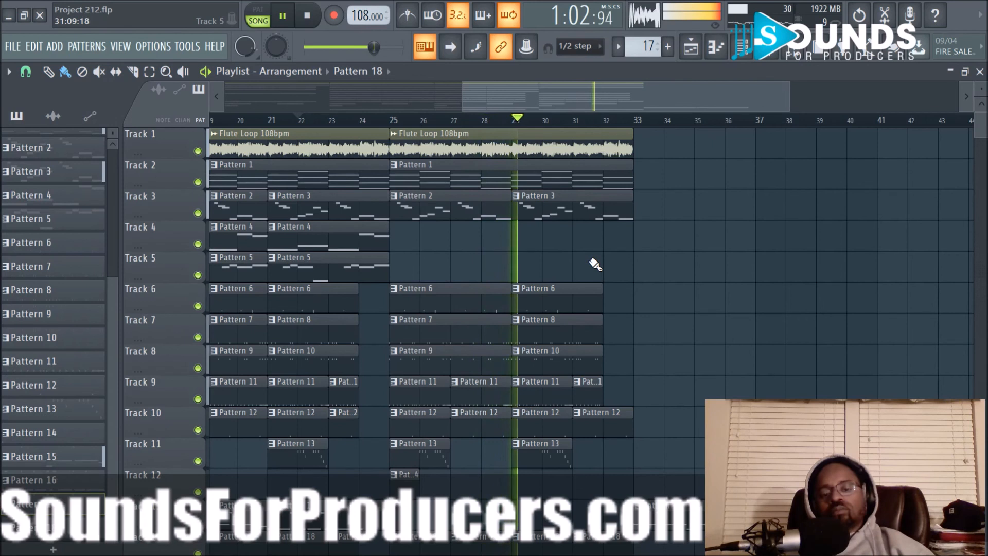
right_click(508, 176)
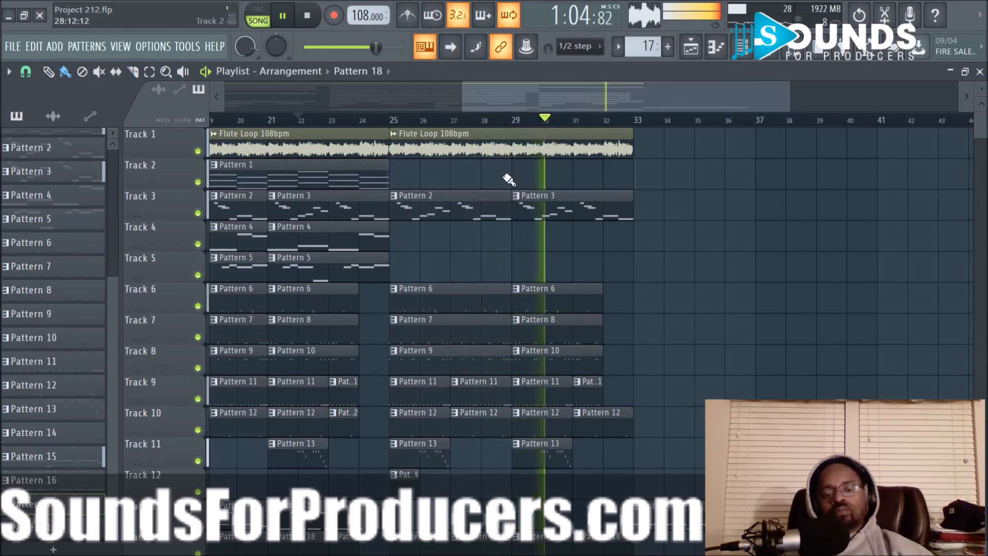
left_click(377, 121)
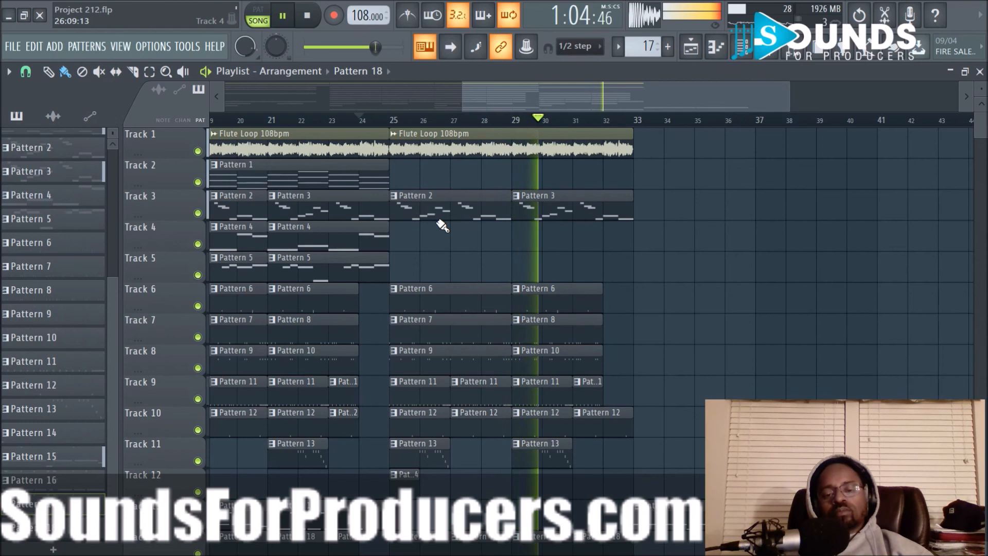
- Make the Pattern 2 clip at bar 25 on Track 3 unique, and review its notes in the piano roll during playback
key("space")
left_click(394, 196)
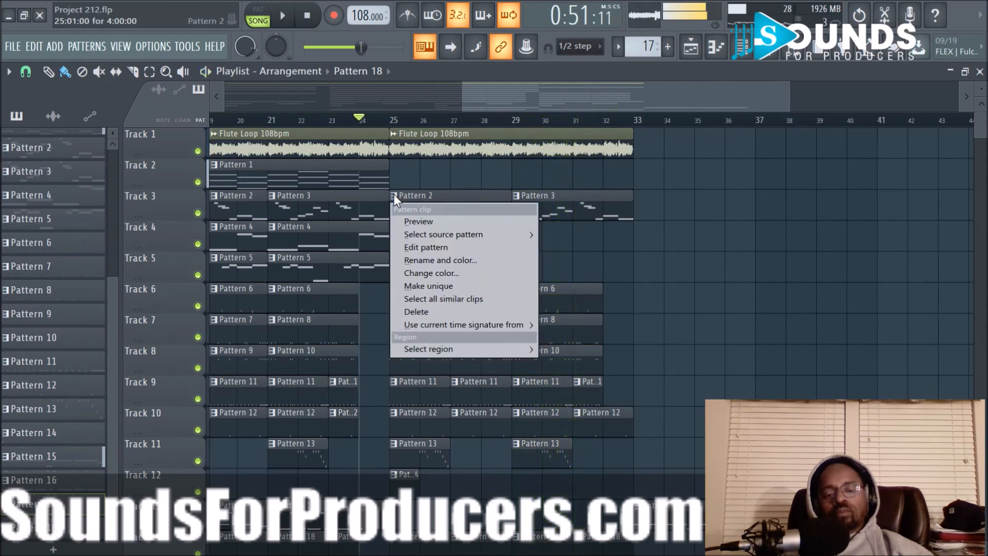
left_click(440, 285)
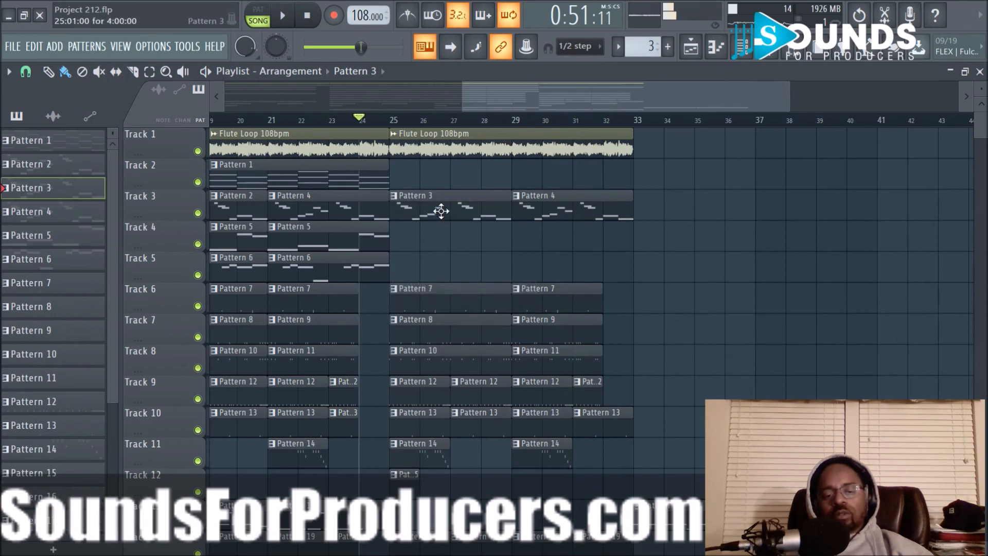
double_click(442, 214)
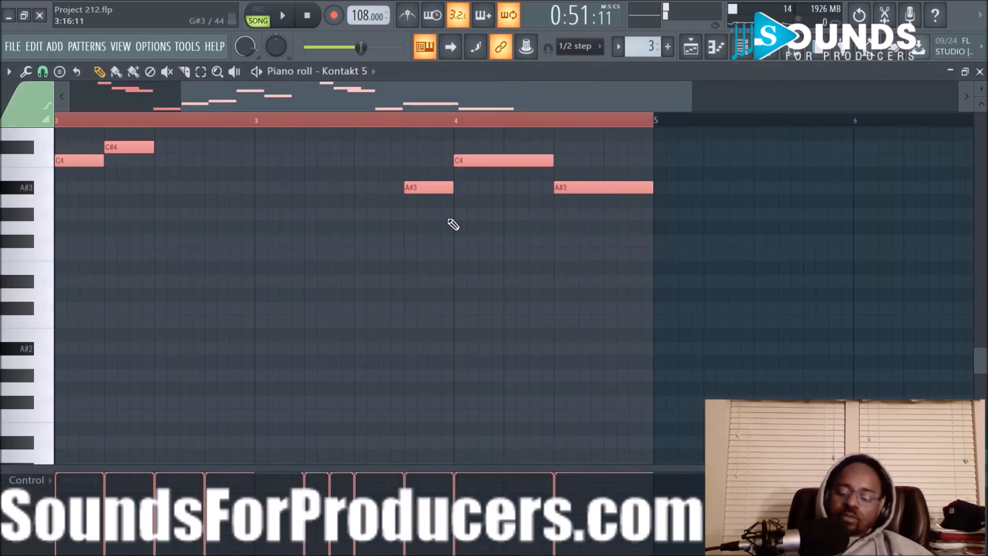
key("space")
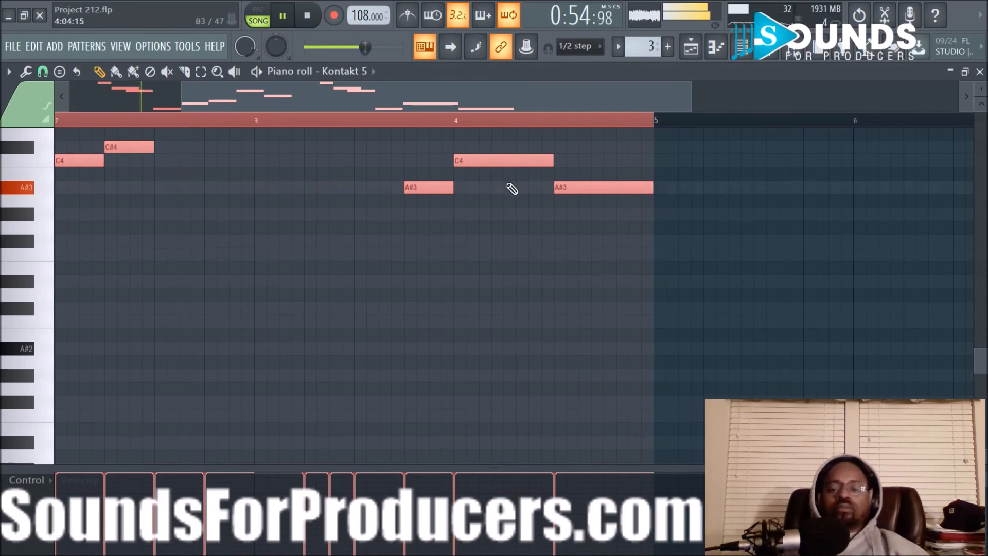
left_click(692, 46)
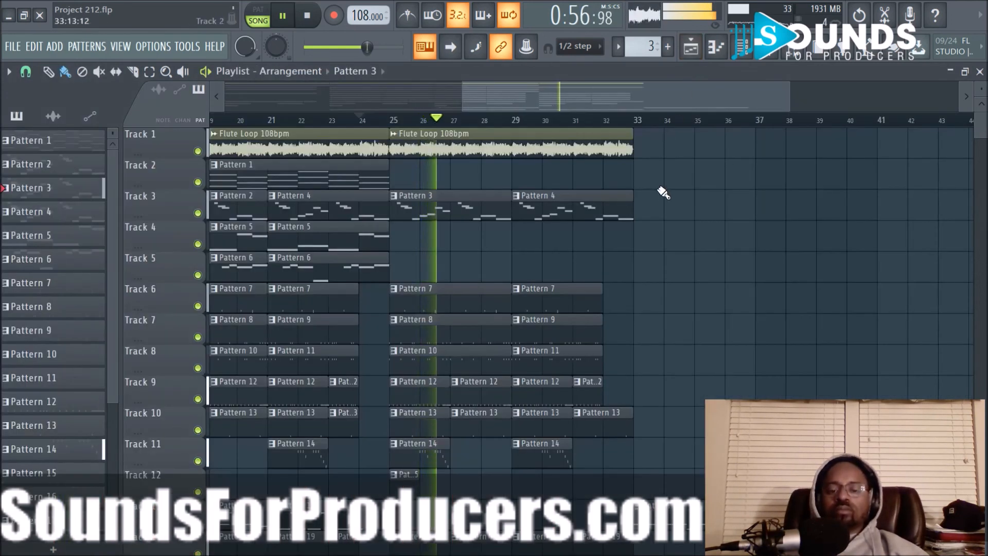
- Change the source pattern of the Track 3 clip at bar 29 to Pattern 3
left_click(517, 195)
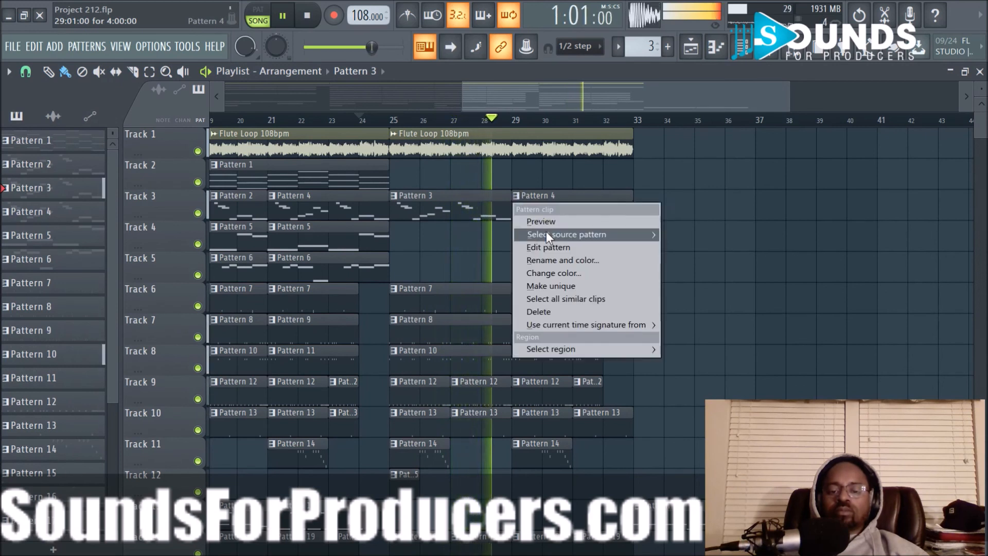
mouse_move(592, 234)
left_click(686, 260)
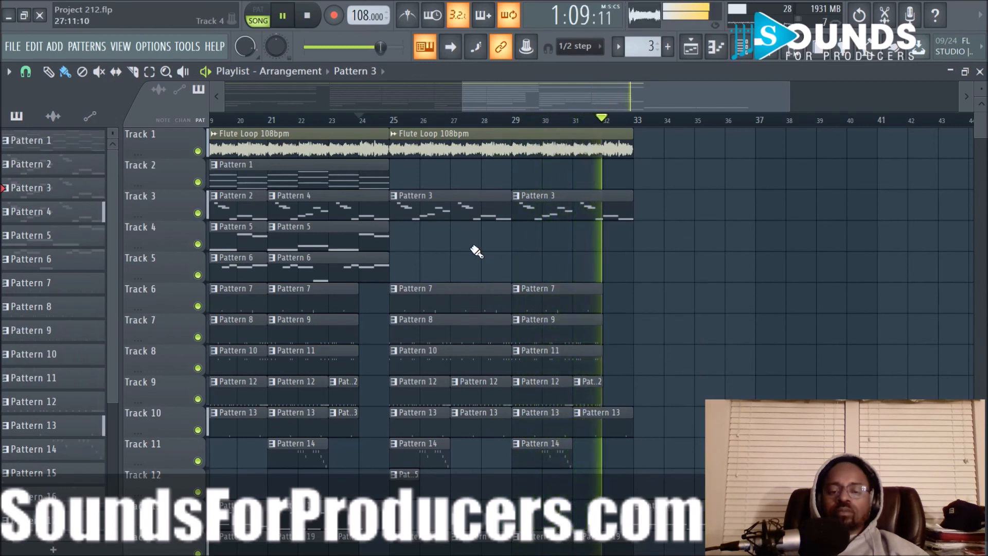
- Duplicate all clips in bars 25 to 32 so the copy fills bars 33 to 40
scroll(415, 342, "down", 3)
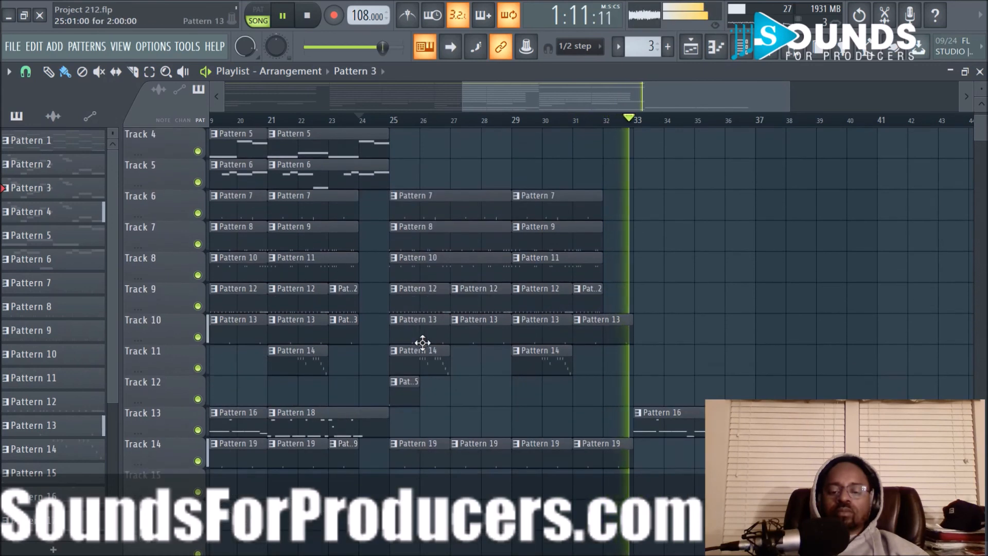
scroll(482, 342, "up", 3)
key("space")
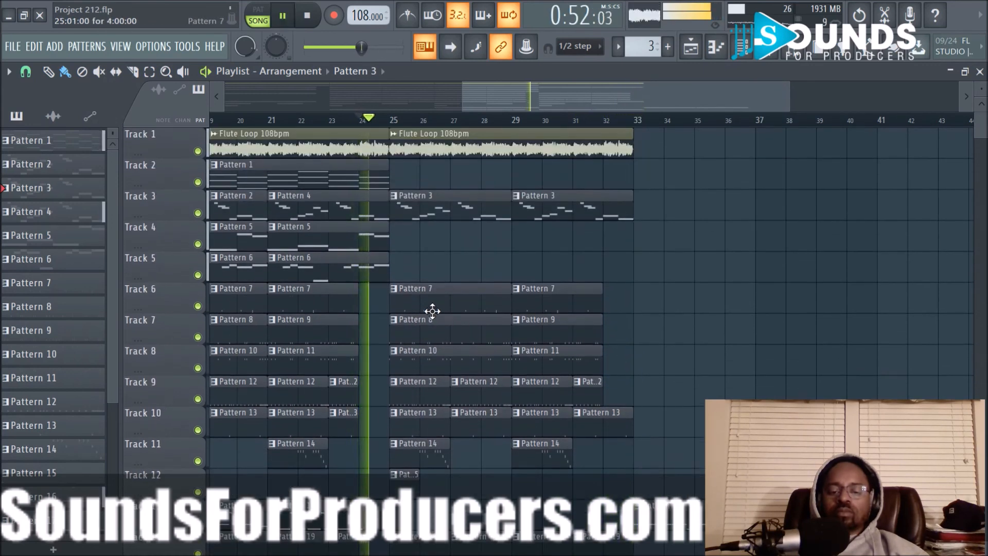
left_click_drag(401, 144, 601, 498)
key("ctrl+b")
left_click_drag(611, 157, 672, 158)
left_click(633, 233)
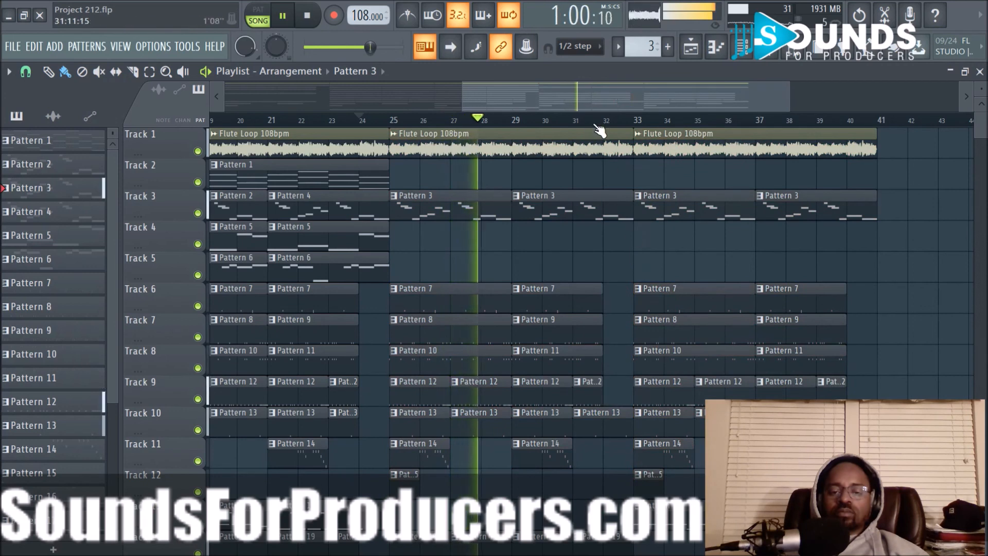
- Copy the two Pattern 5 clips on Track 4 from bars 17 to 24 into bars 33 to 40
scroll(600, 130, "down", 2)
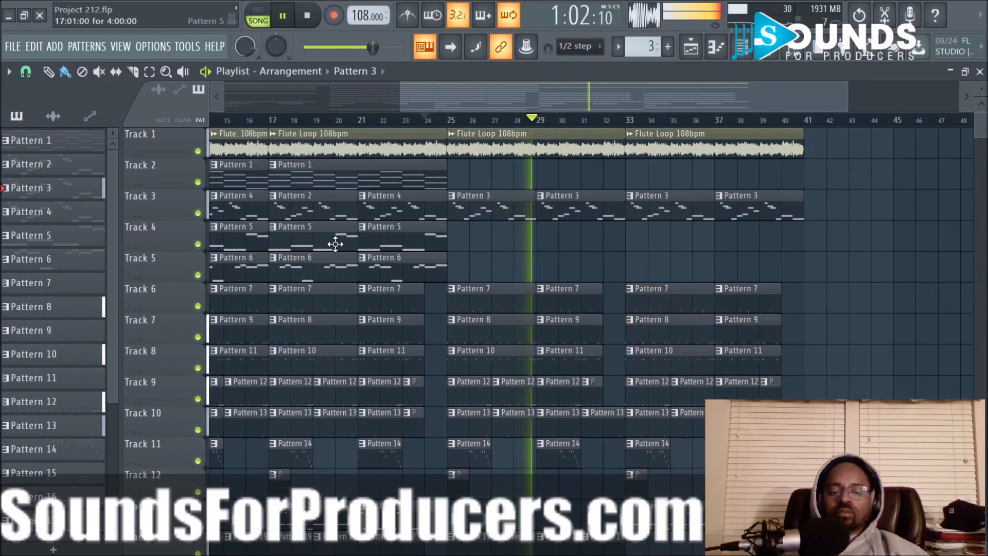
left_click_drag(335, 244, 395, 248)
left_click_drag(338, 238, 694, 239)
scroll(865, 254, "down", 1)
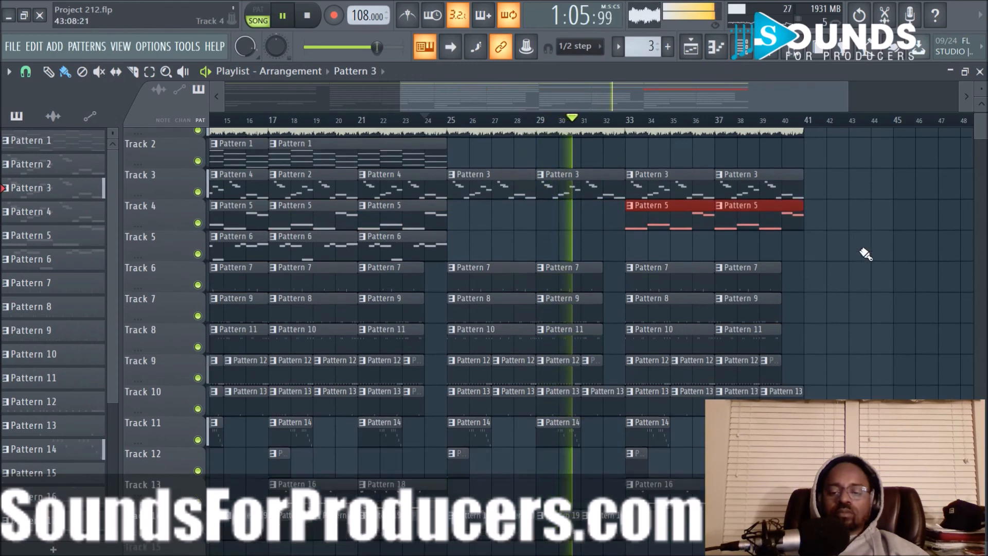
scroll(865, 254, "down", 1)
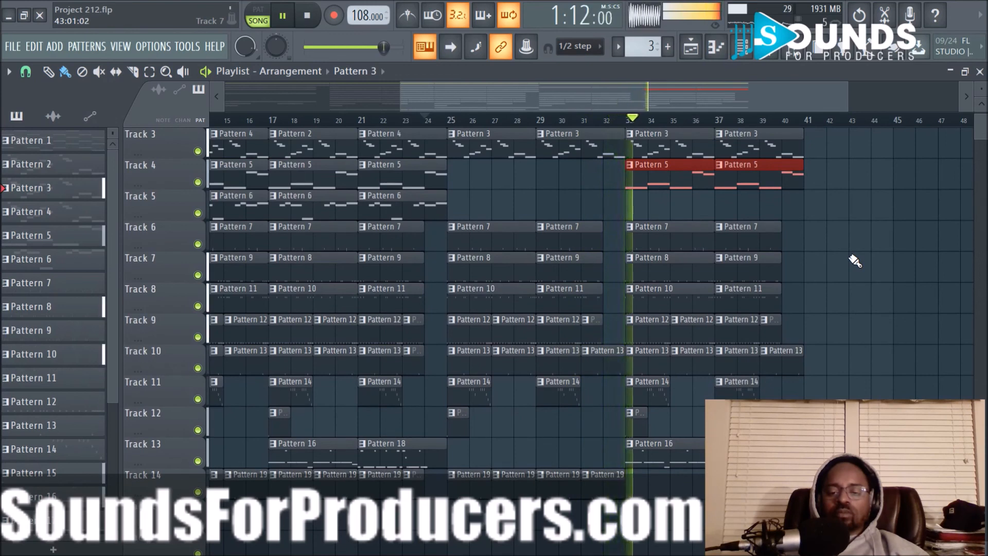
scroll(858, 262, "up", 2)
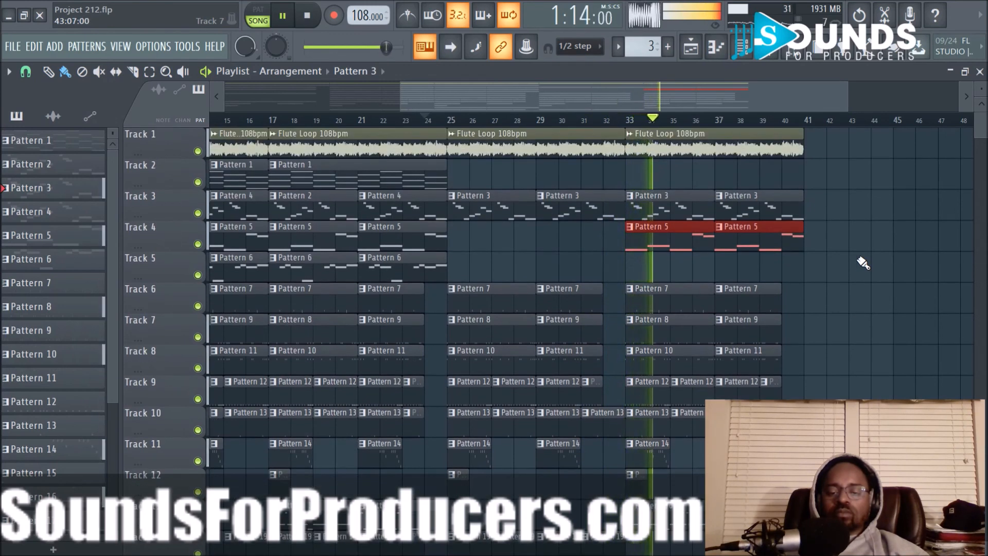
left_click(859, 259, "ctrl")
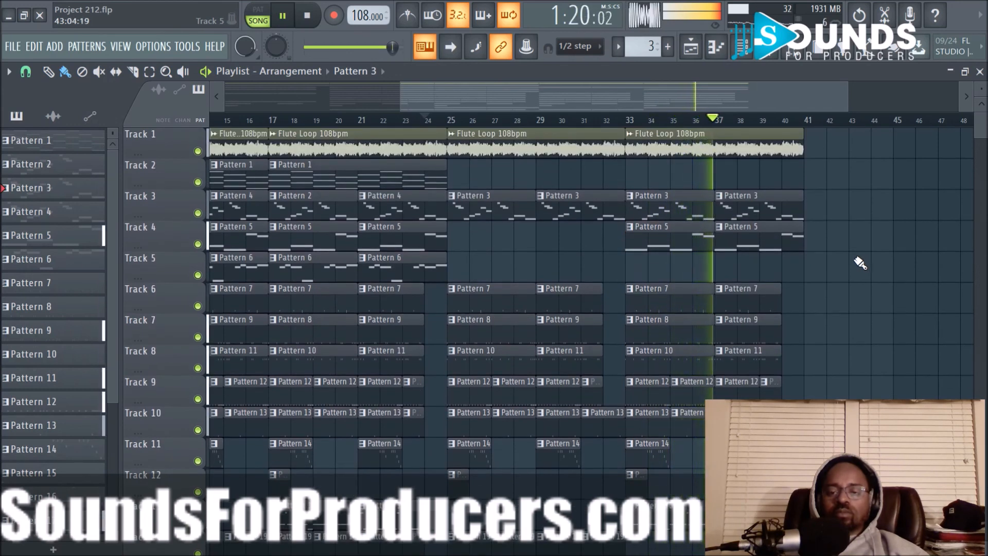
- Duplicate all clips in bars 17 to 40 so the copy starts at bar 41
scroll(858, 261, "down", 2)
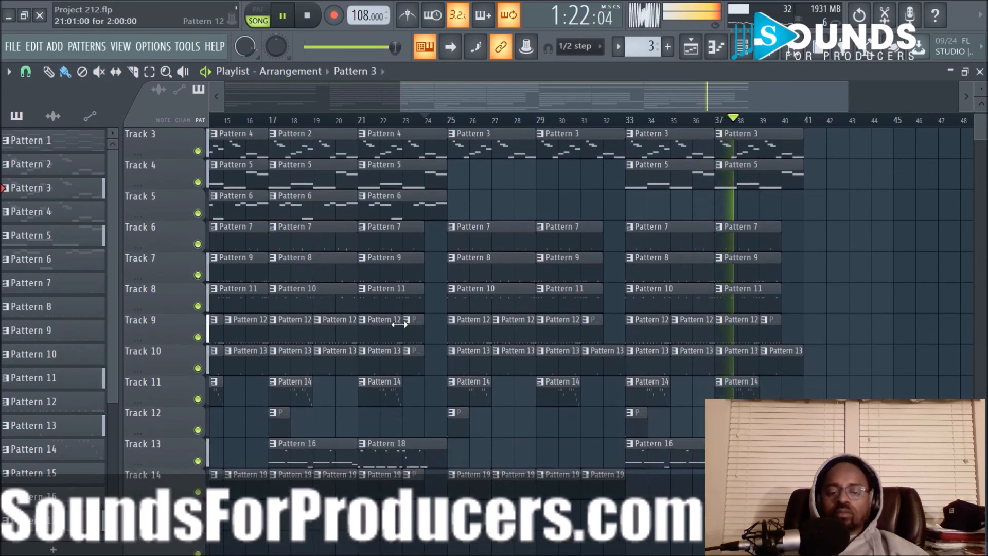
left_click_drag(282, 520, 762, 109)
key("ctrl+b")
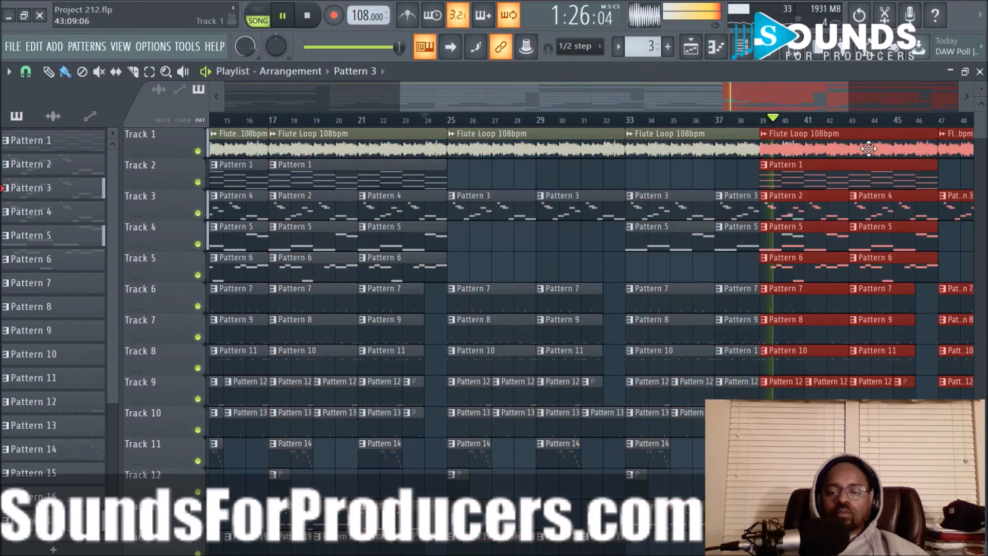
left_click_drag(619, 100, 789, 103)
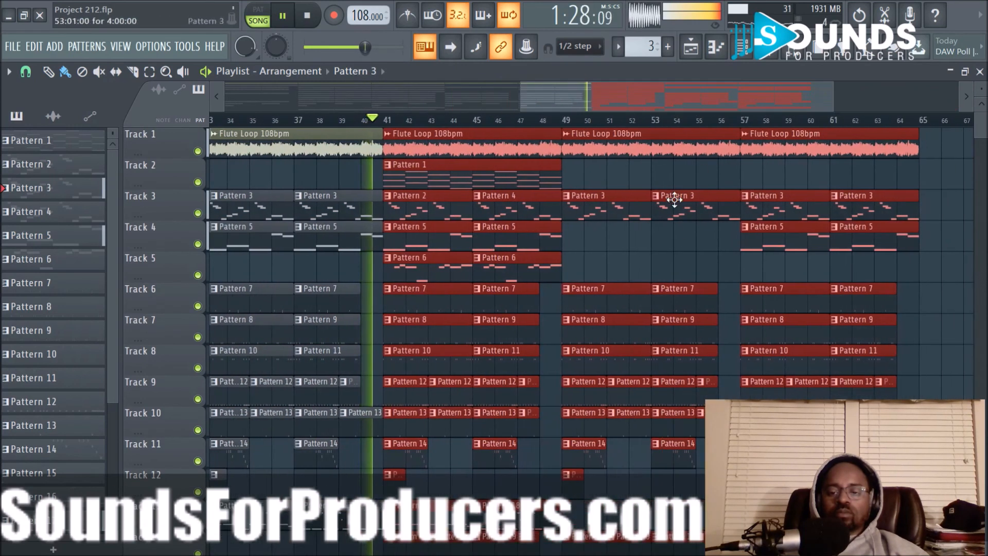
left_click(675, 253)
- Change the source of the Pattern 17 clip at bar 37 on Track 13 to Pattern 18, and play from bar 37
left_click_drag(587, 101, 486, 97)
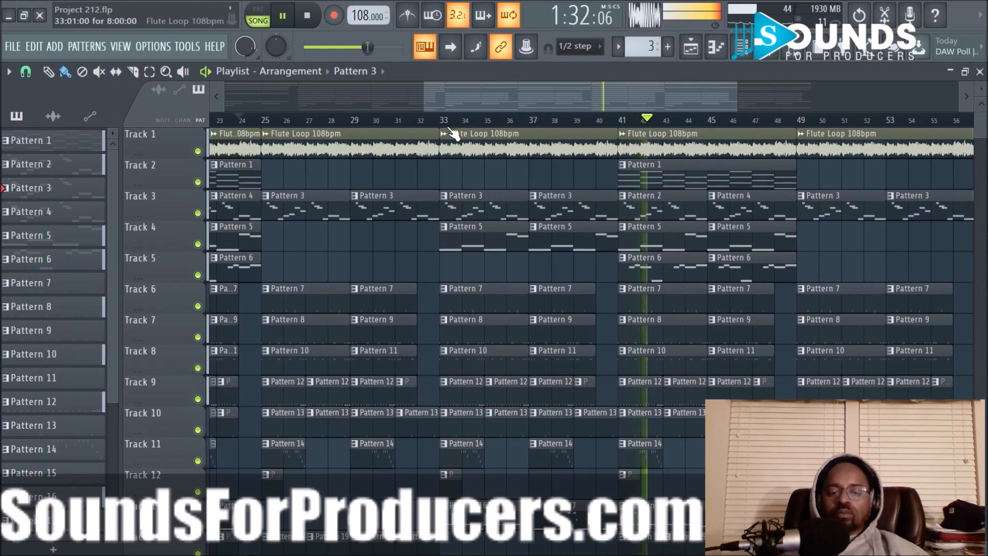
scroll(452, 123, "down", 2)
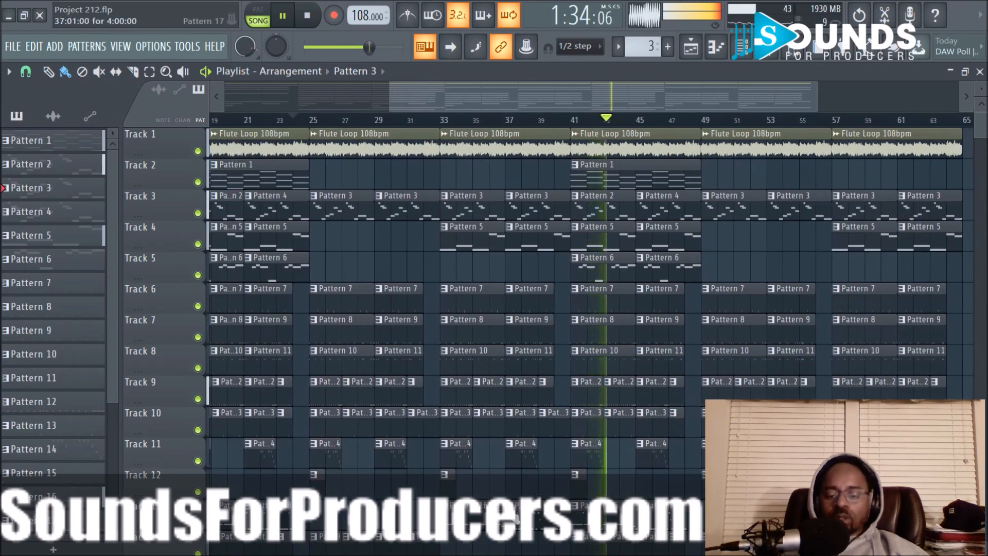
right_click(508, 395)
mouse_move(561, 427)
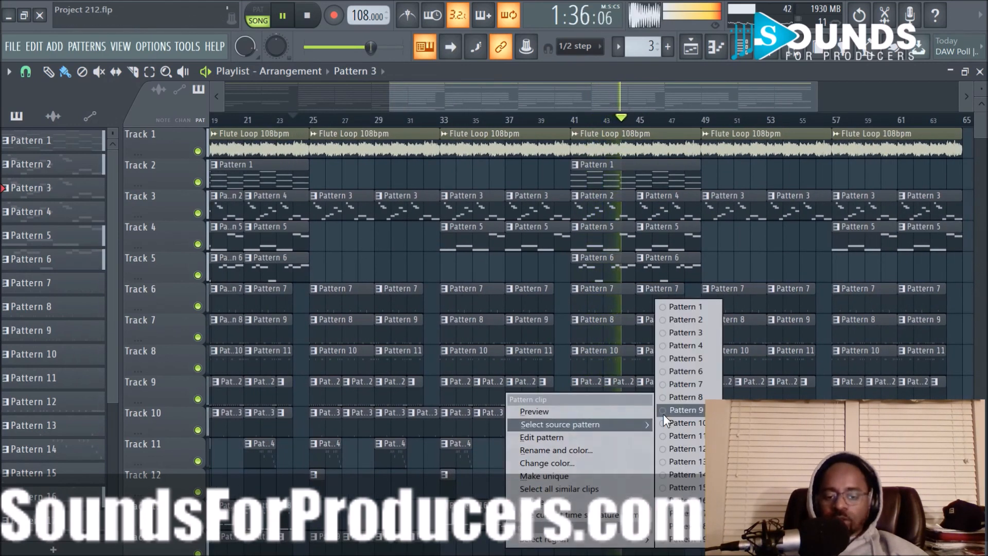
left_click(685, 526)
key("space")
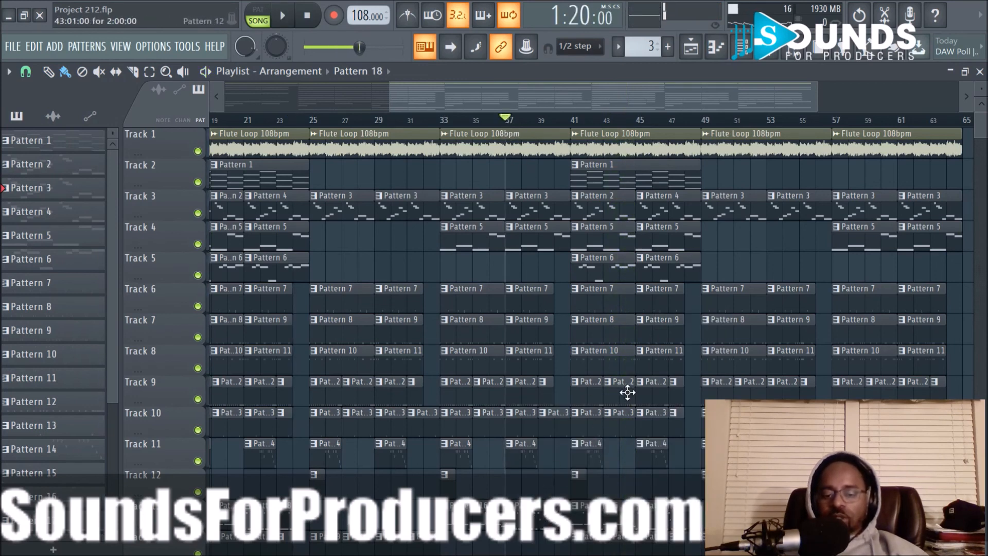
key("space")
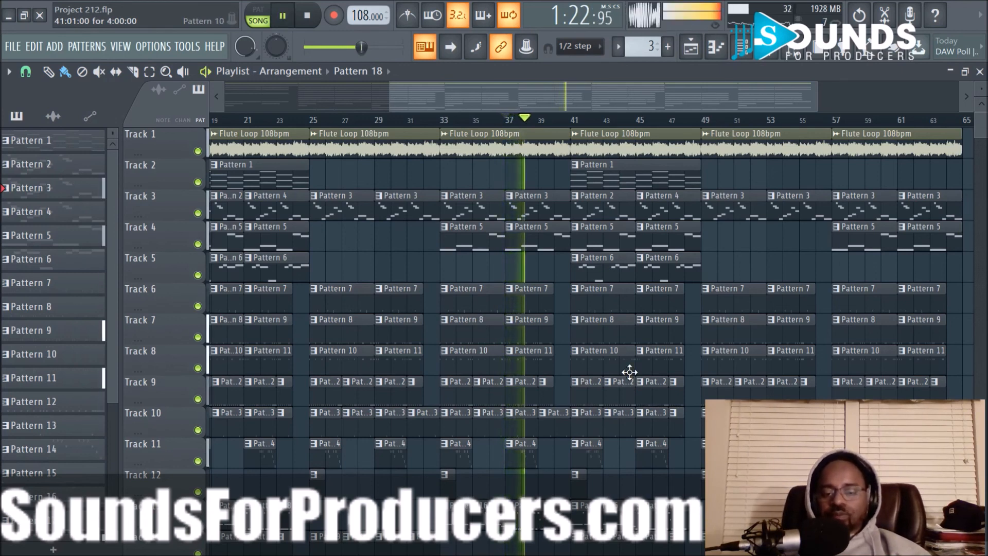
- Play the arrangement from bar 23 and shorten the Track 10 Pattern 13 clip starting at bar 39 so it ends at bar 40
key("space")
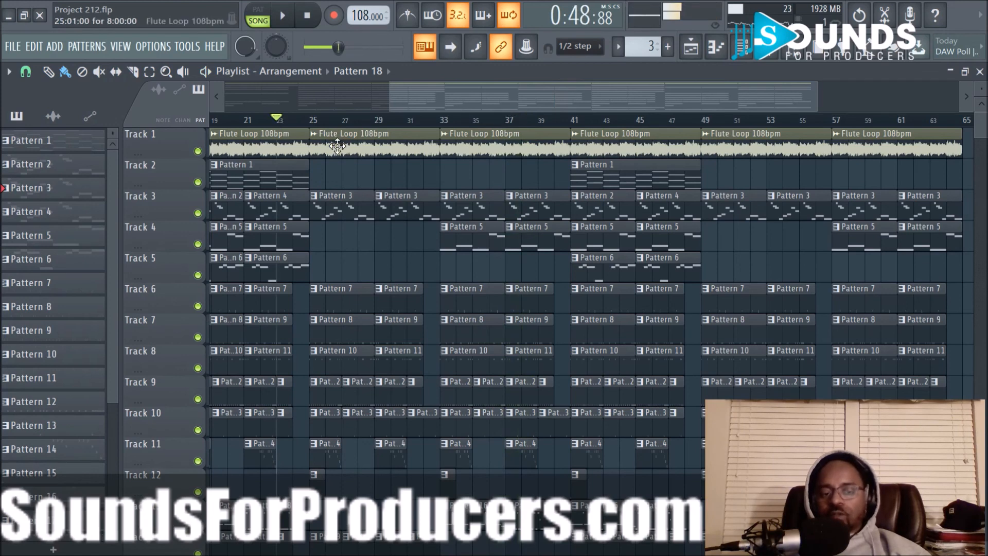
key("space")
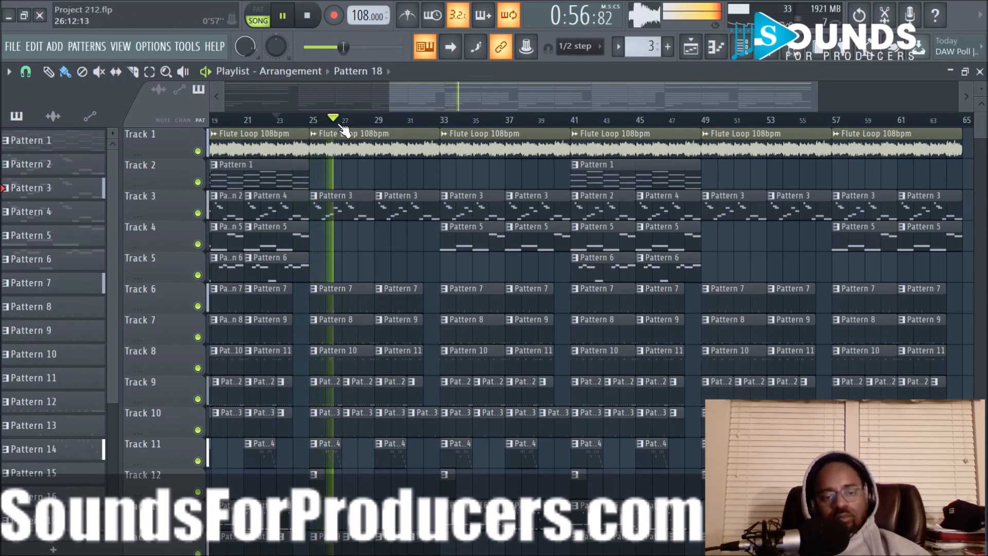
scroll(348, 126, "down", 1)
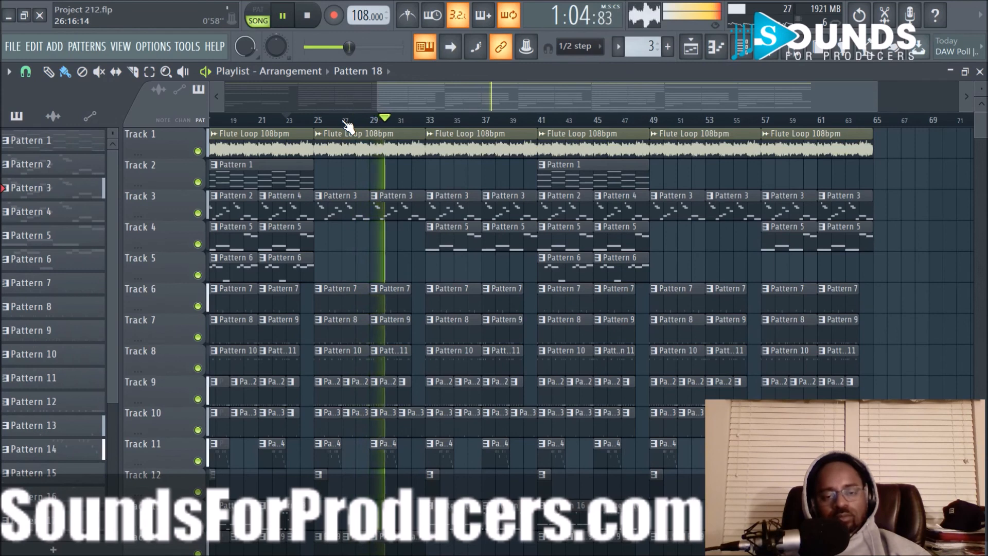
scroll(348, 125, "up", 4)
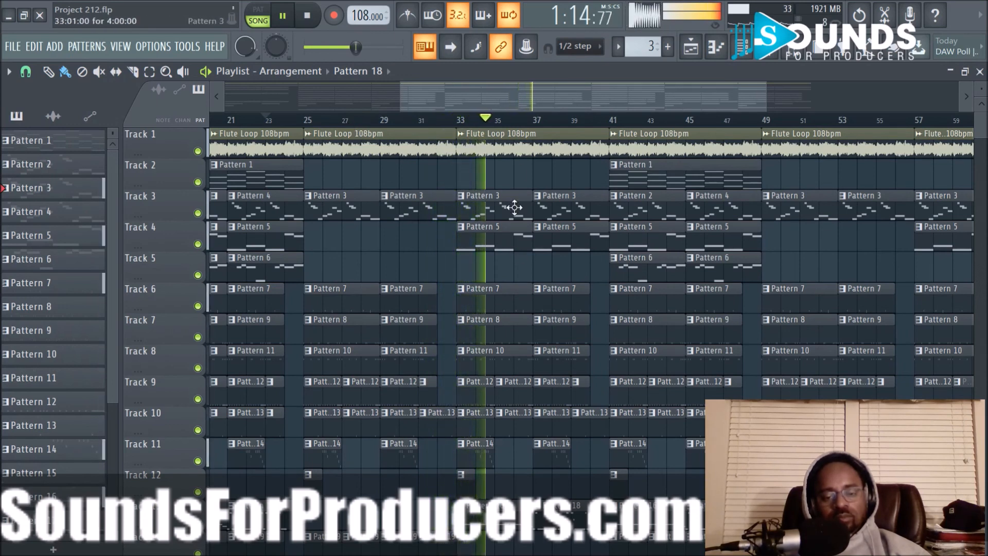
left_click_drag(512, 91, 556, 92)
scroll(504, 126, "up", 1)
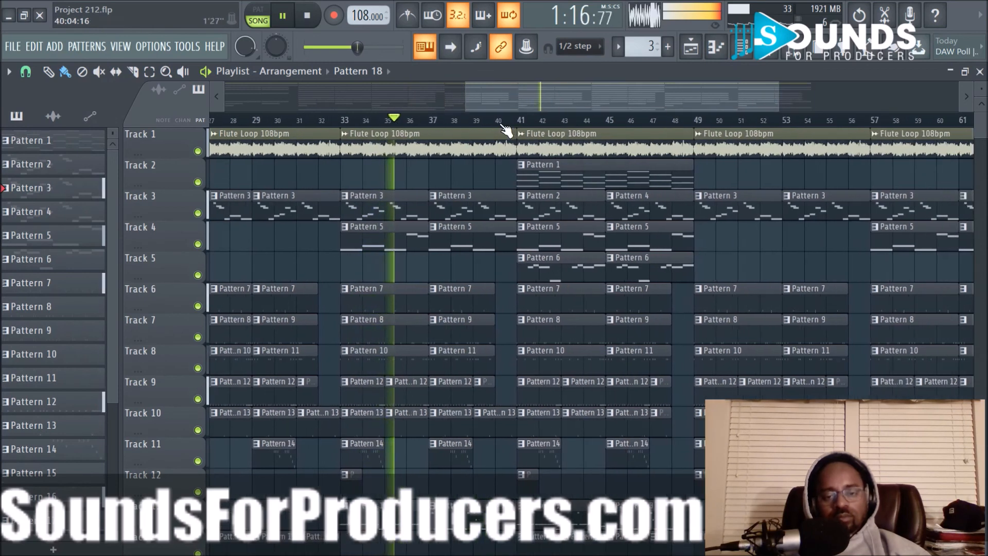
scroll(503, 125, "up", 1)
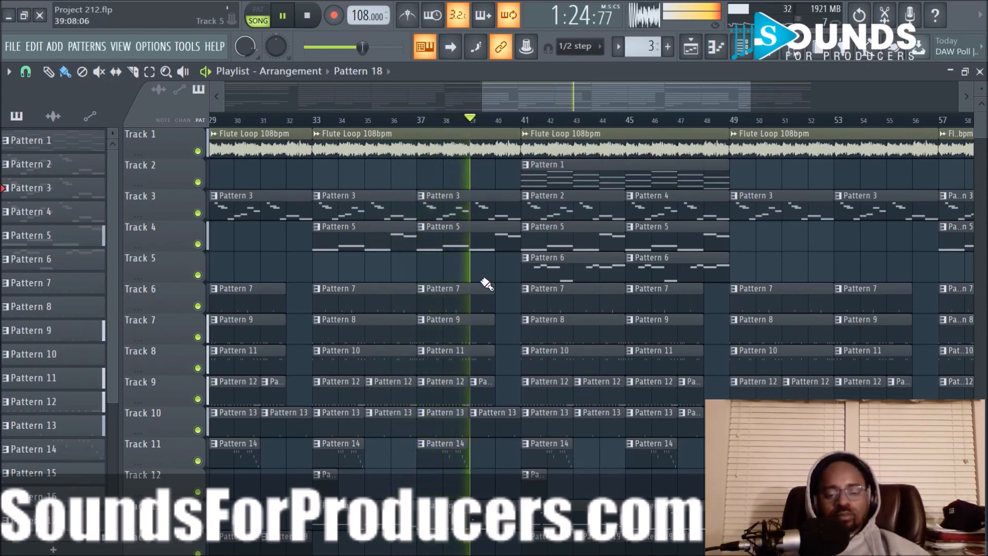
left_click_drag(504, 423, 493, 424)
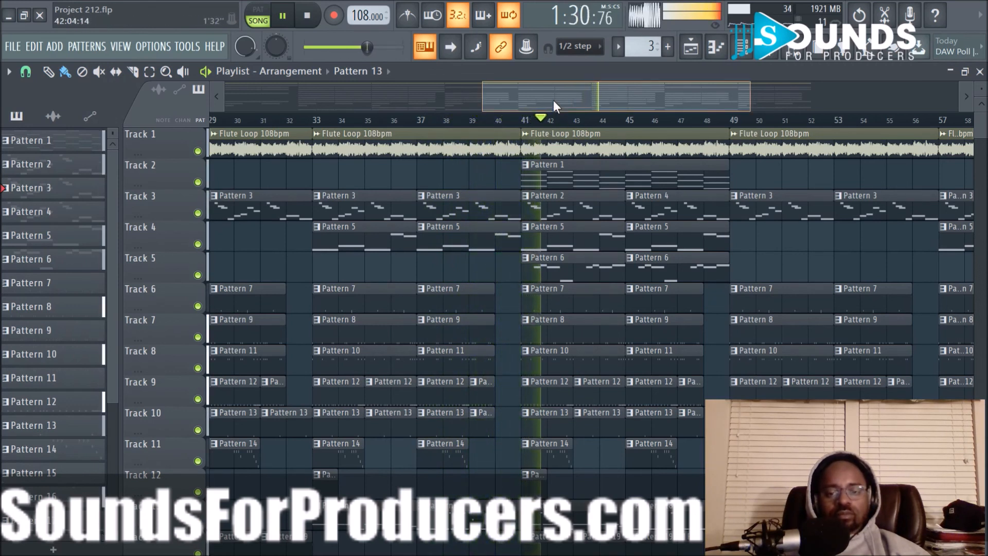
left_click_drag(553, 100, 619, 100)
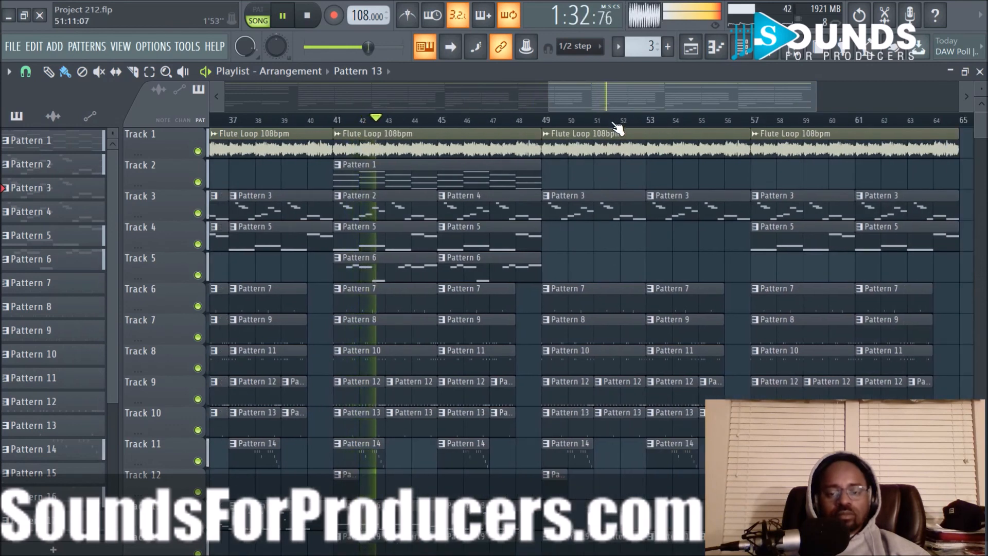
scroll(618, 129, "up", 2)
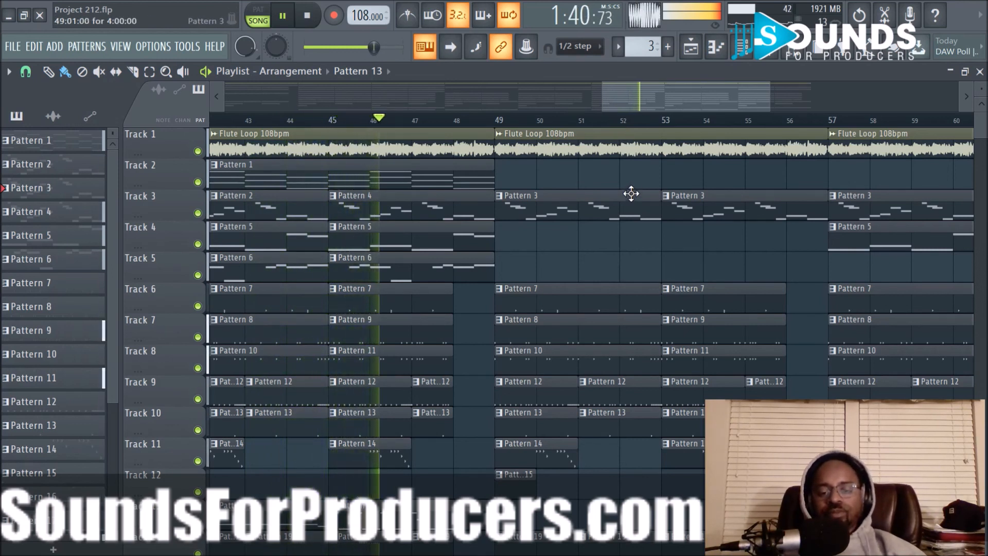
- Delete the Pattern 8 and Pattern 10 clips at bar 49 and the Pattern 7 and Pattern 13 clips at bar 53
scroll(625, 125, "down", 2)
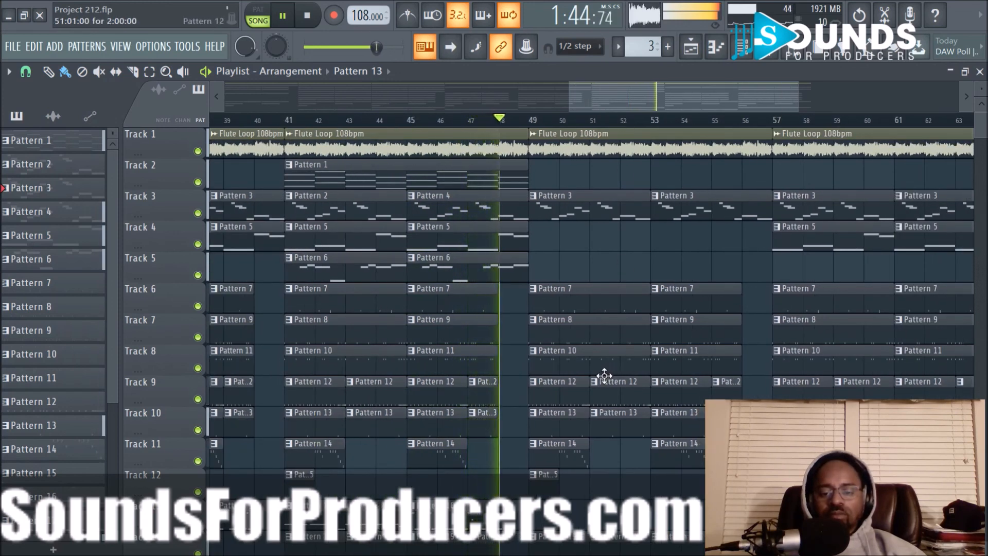
right_click(586, 333)
right_click(585, 364)
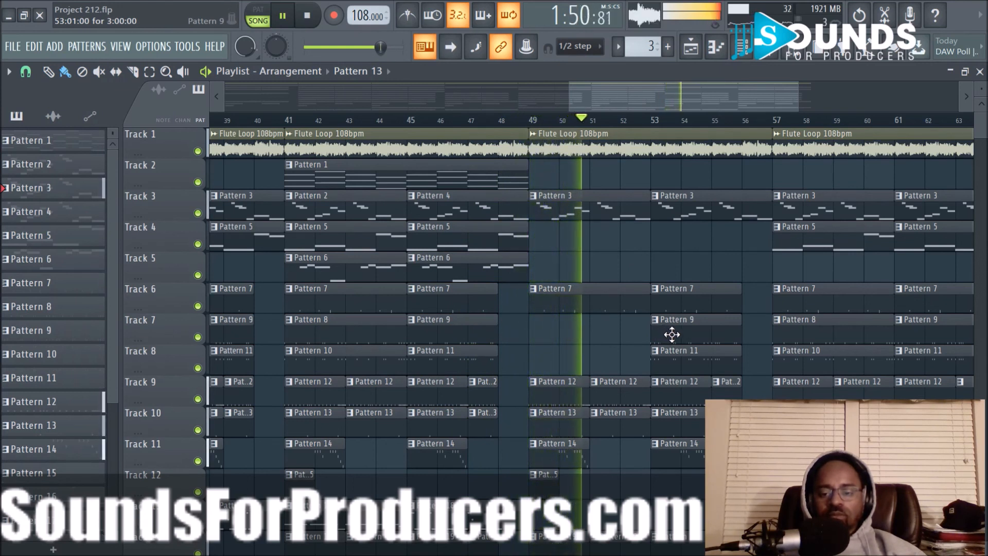
right_click(715, 297)
right_click(691, 432)
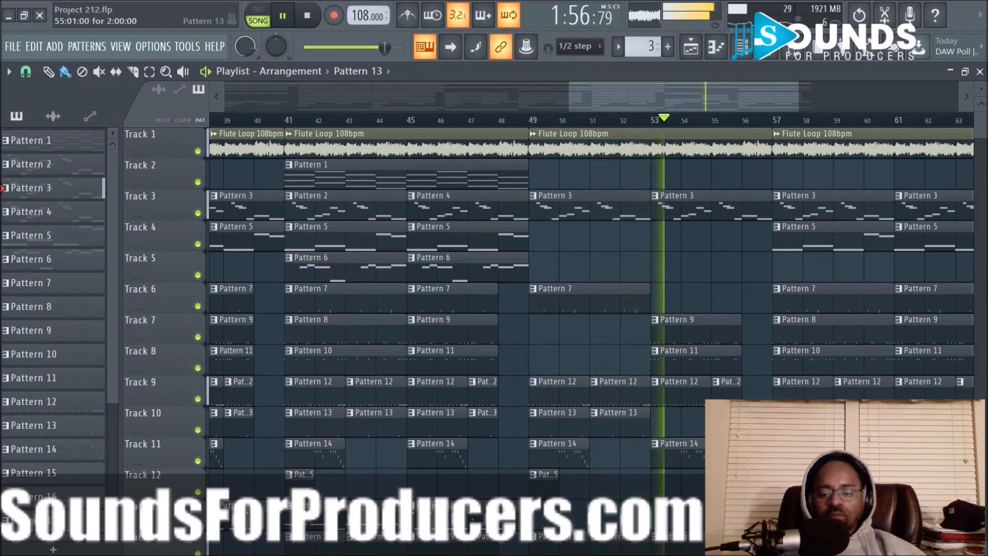
- Delete the Pattern 19 clip at bar 53 on Track 14 and replay the section from bar 49
scroll(720, 422, "down", 2)
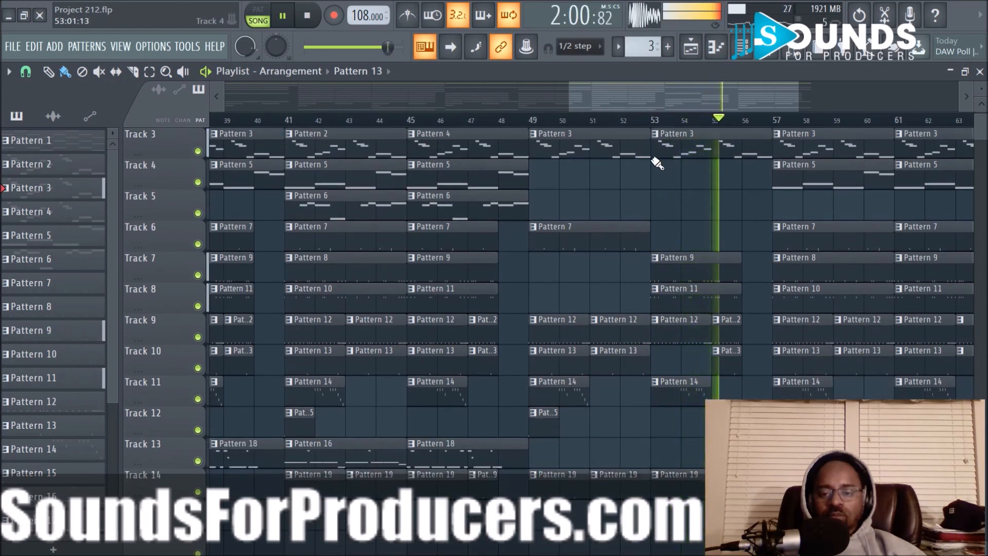
left_click(535, 125)
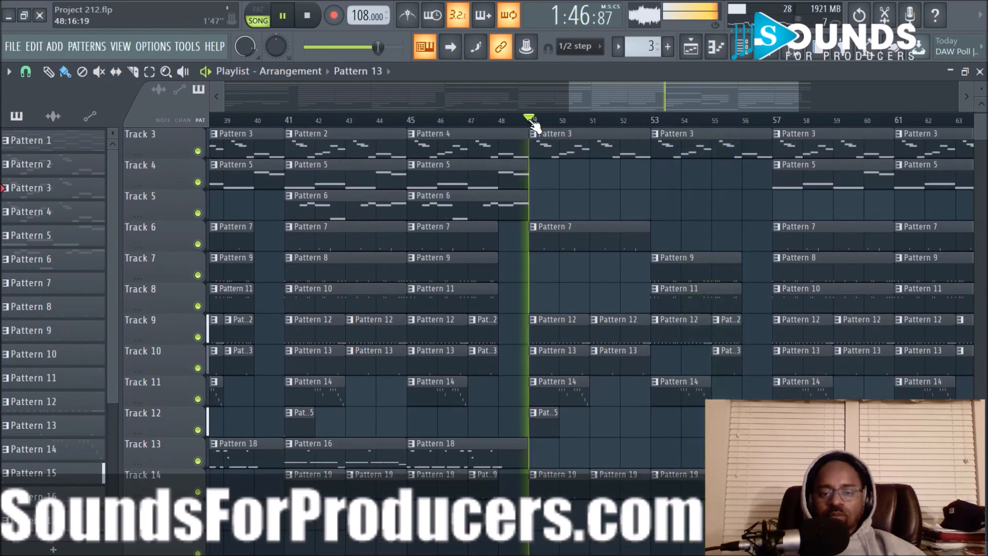
right_click(689, 488)
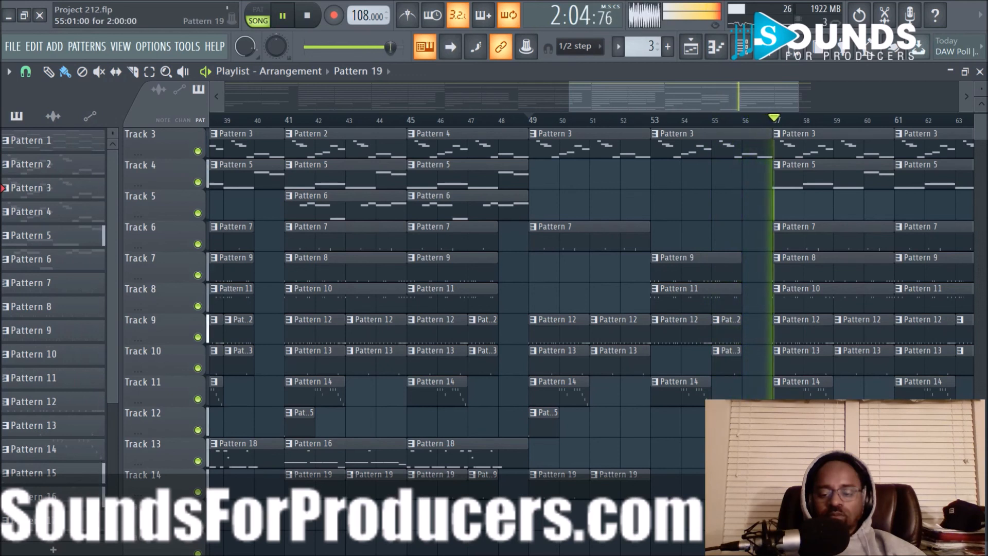
left_click(530, 118)
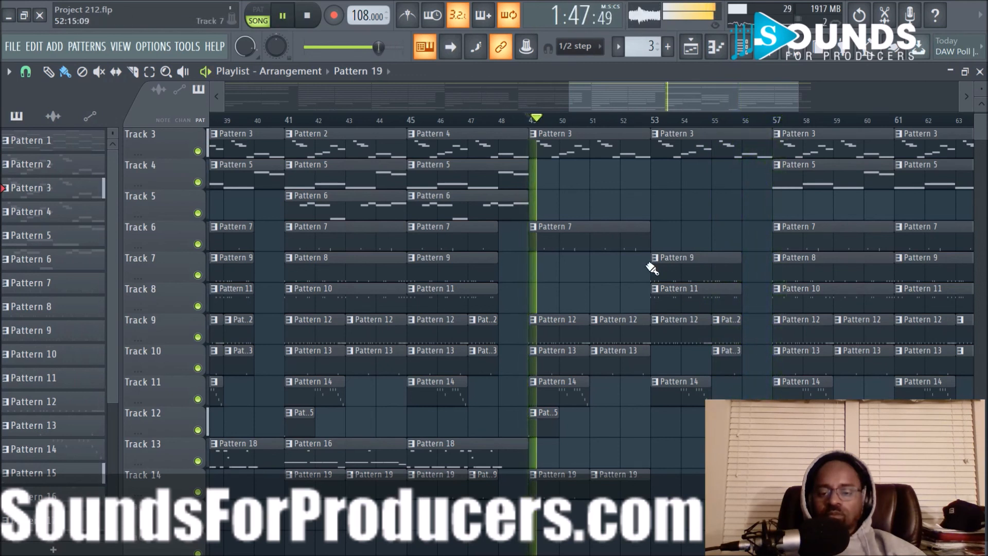
- Copy the Track 6 Pattern 7 clip from bar 49 to bar 53 and trim its start to just past bar 56, using 1/2 beat snap
left_click_drag(597, 243, 722, 253)
left_click_drag(653, 239, 749, 252)
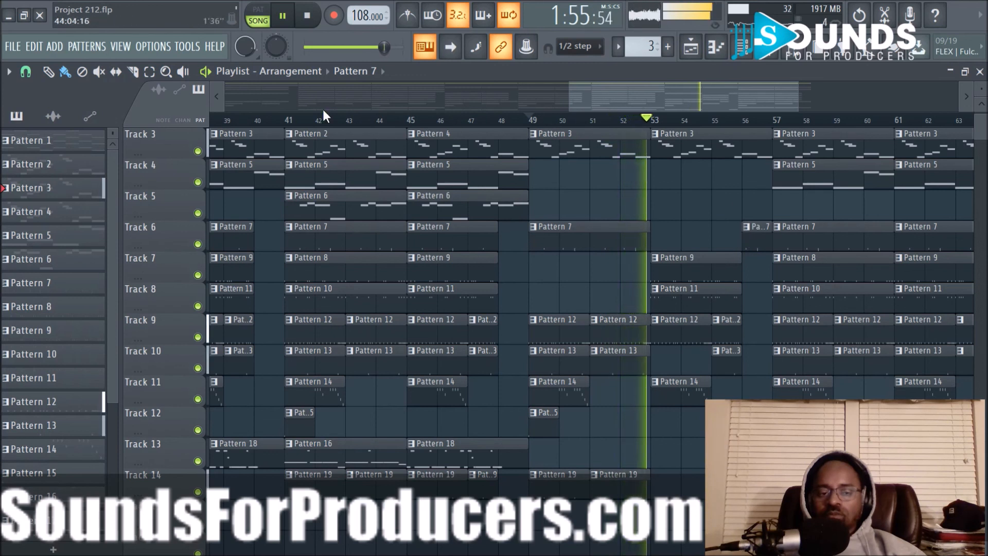
left_click(25, 73)
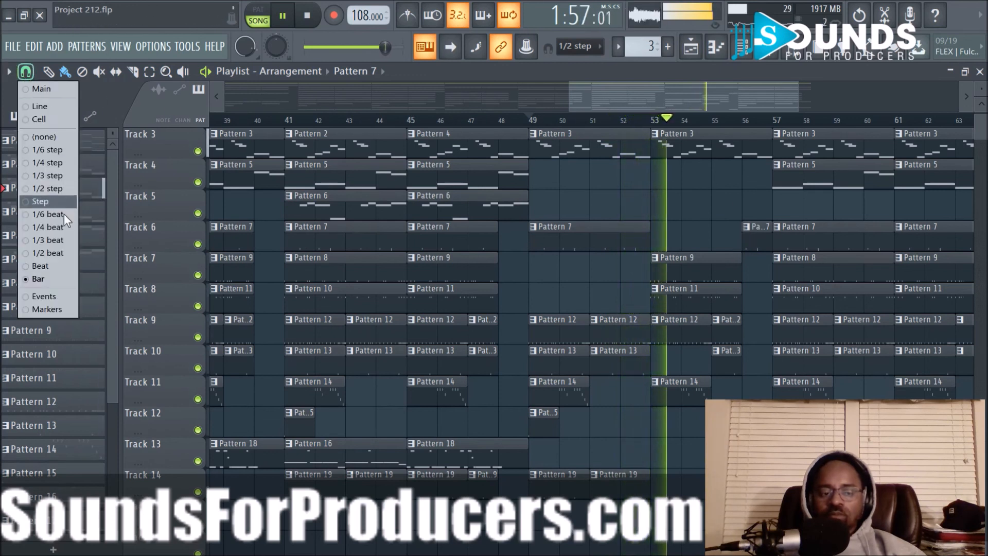
left_click(65, 249)
left_click_drag(744, 241, 752, 241)
- Switch the playlist snap to none, then return it to Bar
left_click(26, 71)
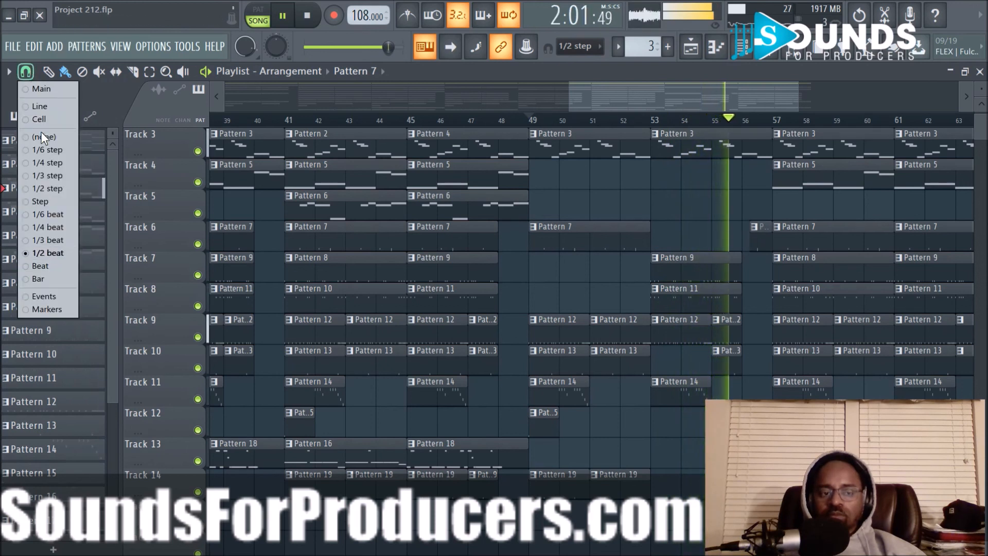
left_click(45, 137)
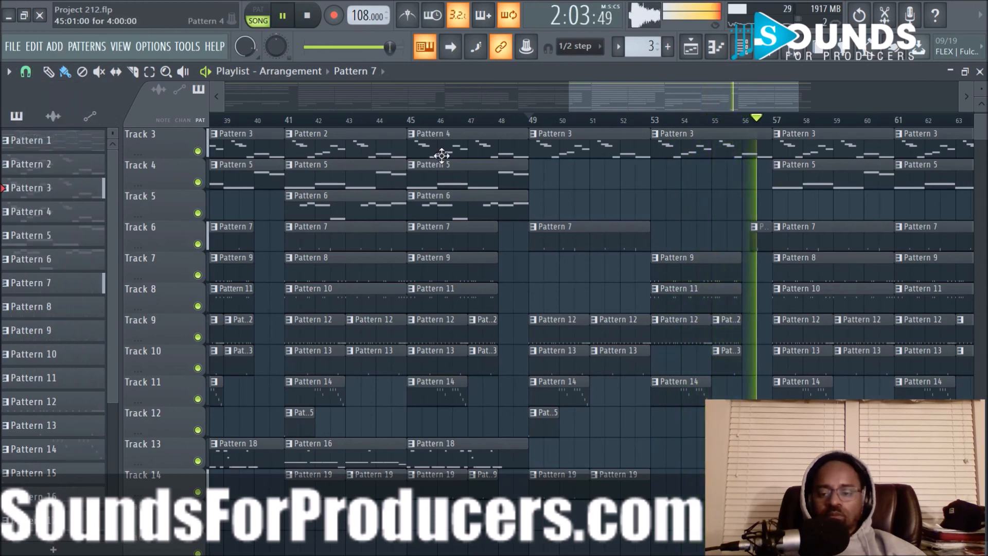
scroll(668, 122, "down", 3)
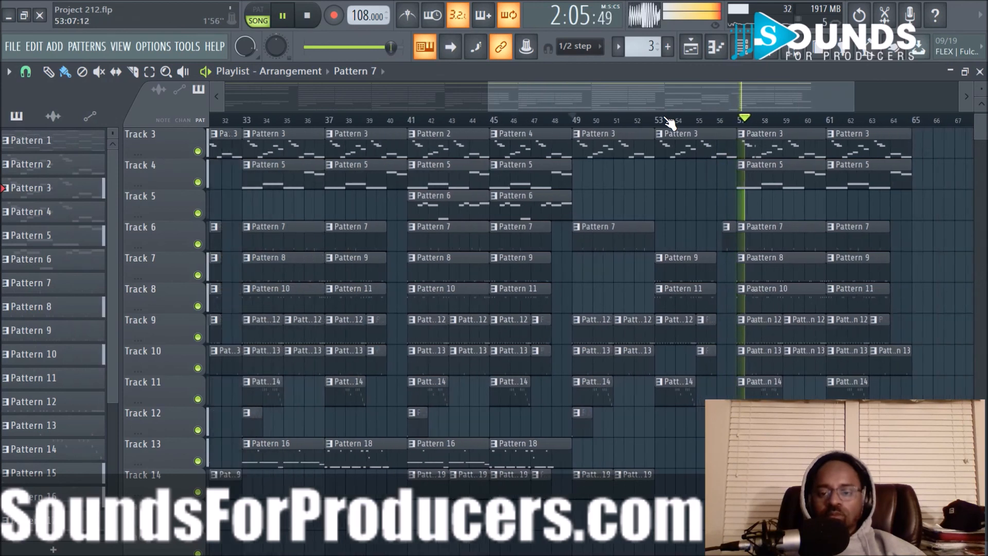
left_click_drag(666, 101, 732, 106)
scroll(799, 210, "up", 2)
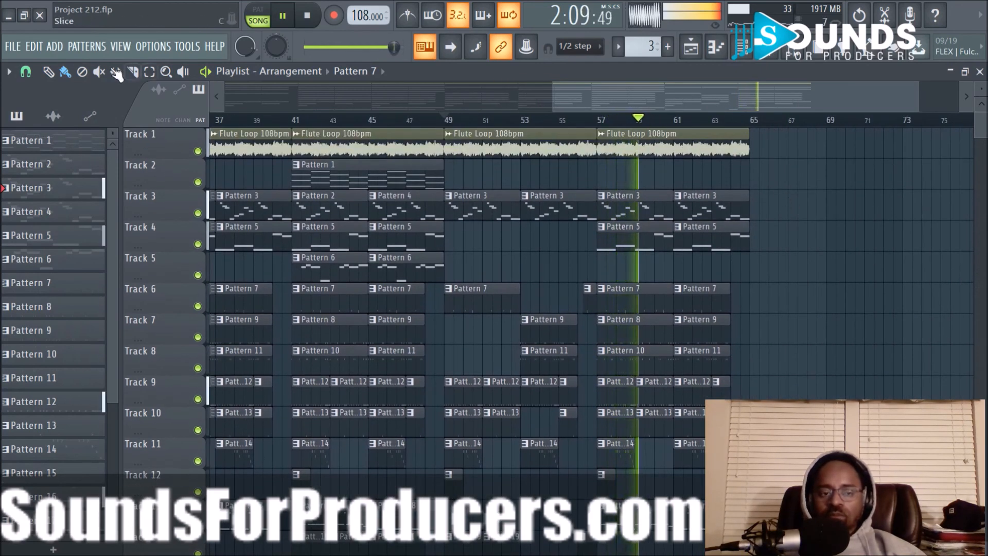
left_click(26, 72)
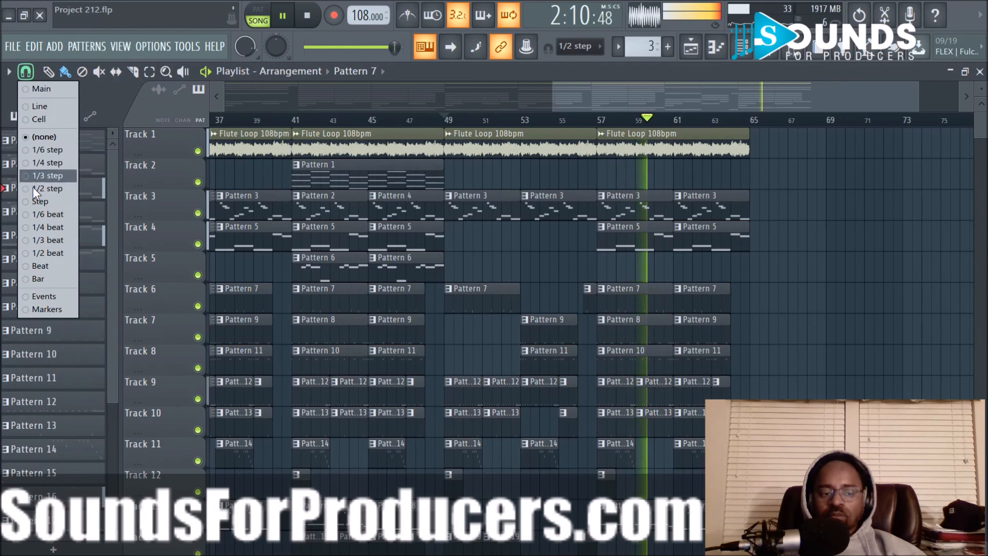
left_click(40, 275)
scroll(629, 264, "down", 3)
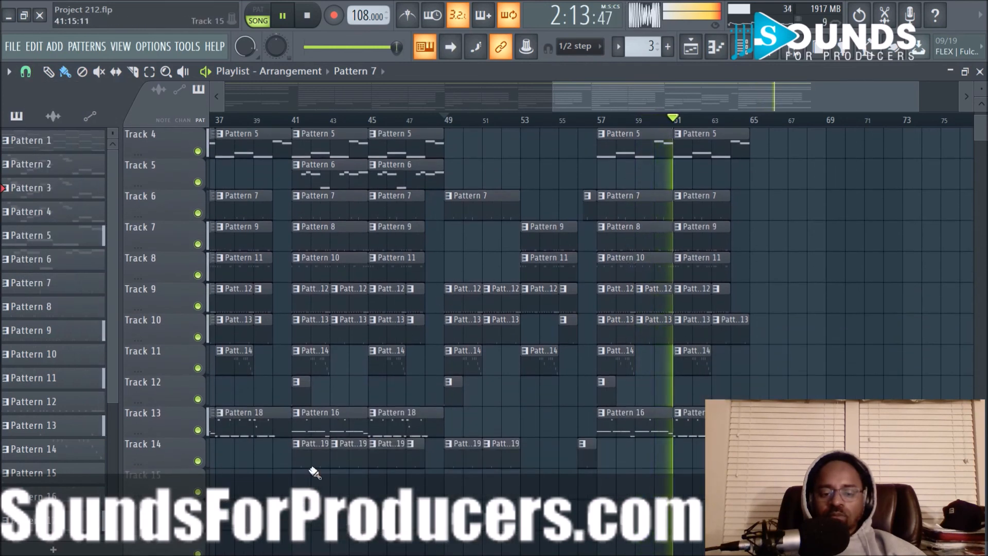
left_click_drag(302, 476, 326, 283)
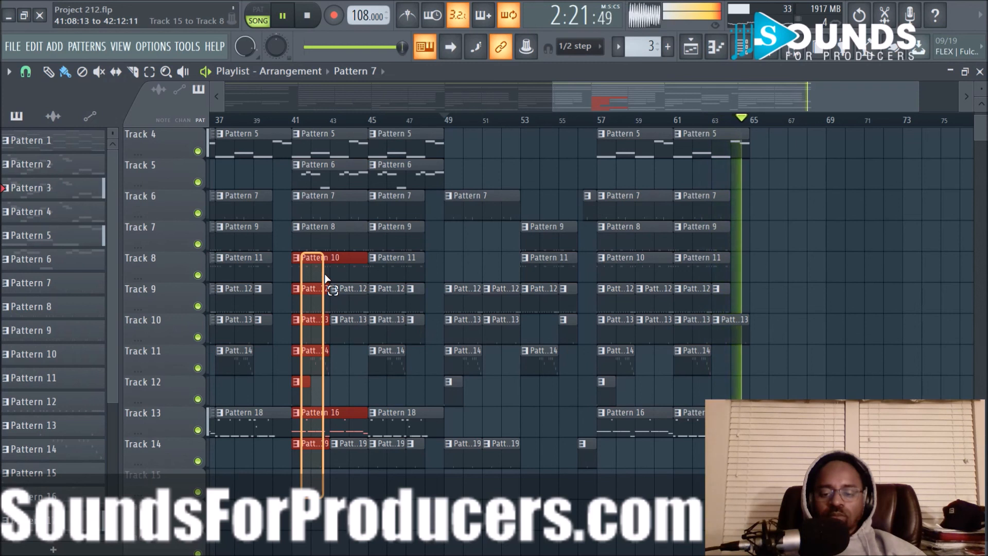
left_click_drag(325, 274, 326, 275)
left_click(383, 518, "ctrl")
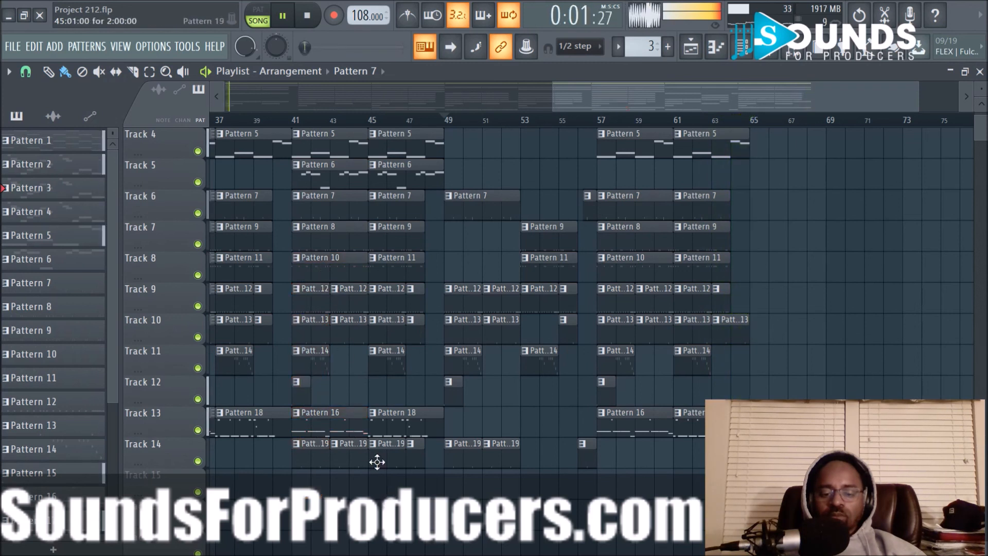
- Play from bar 39 and change the source of the Pattern 17 clip at bar 61 on Track 13 to Pattern 18
left_click(255, 121)
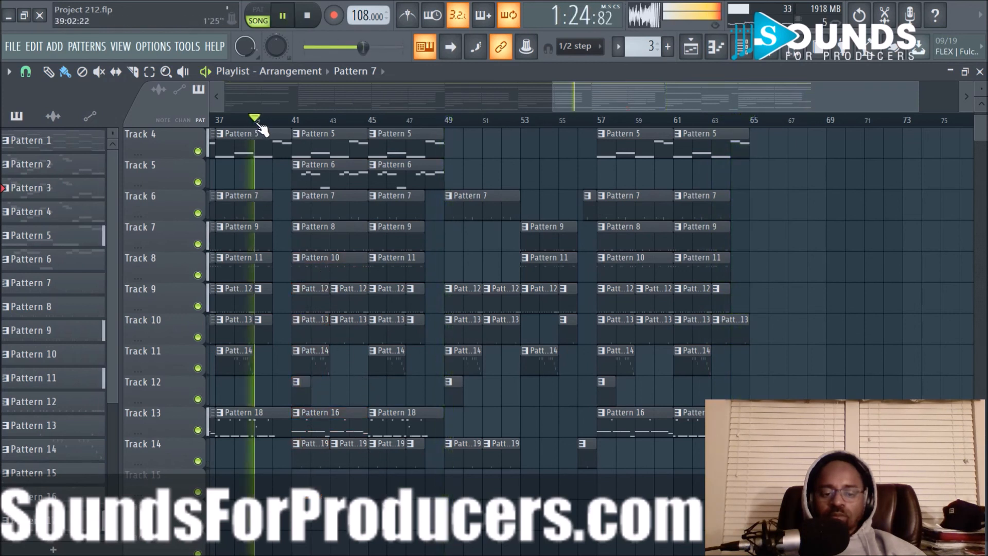
left_click(676, 412)
mouse_move(687, 427)
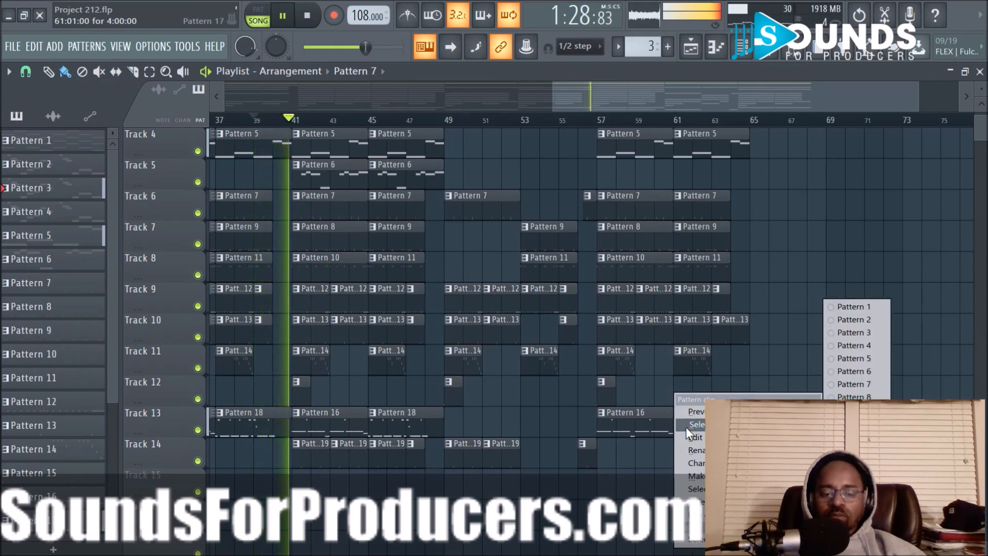
left_click(853, 525)
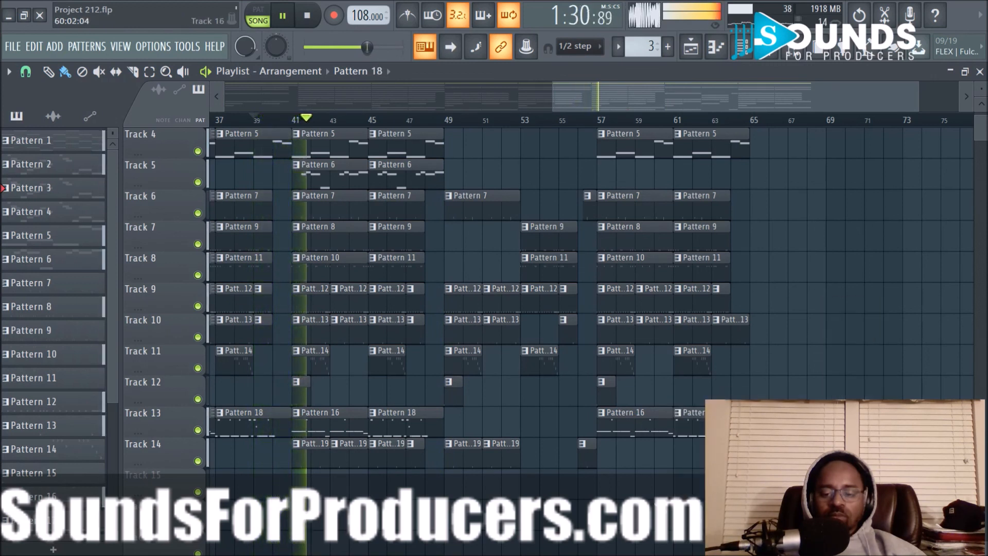
- Save the project with playback paused at bar 49, and resume playing from there
scroll(465, 478, "up", 3)
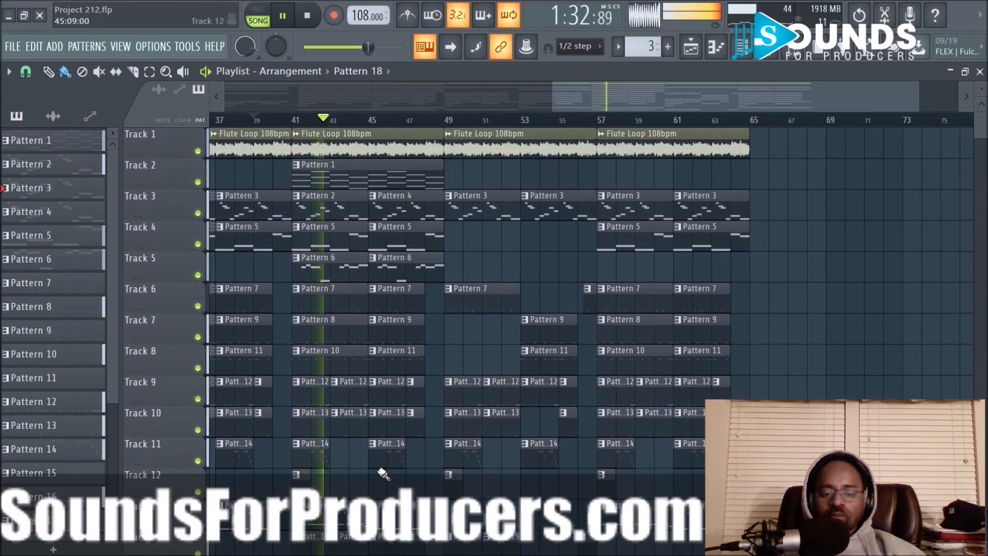
scroll(319, 520, "down", 2)
key("space")
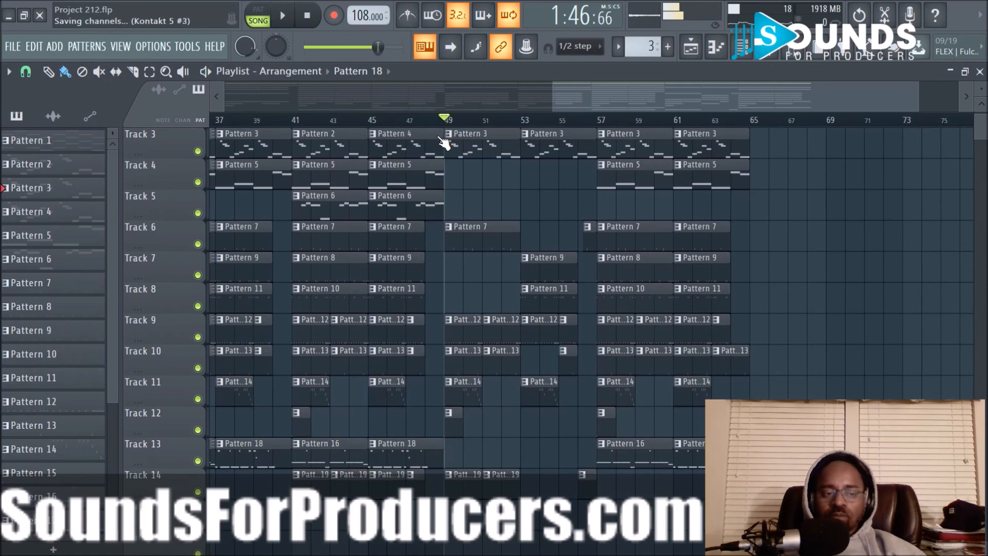
key("space")
- Duplicate all clips in bars 41 to 48 so the copy starts at bar 65
left_click_drag(296, 510, 401, 97)
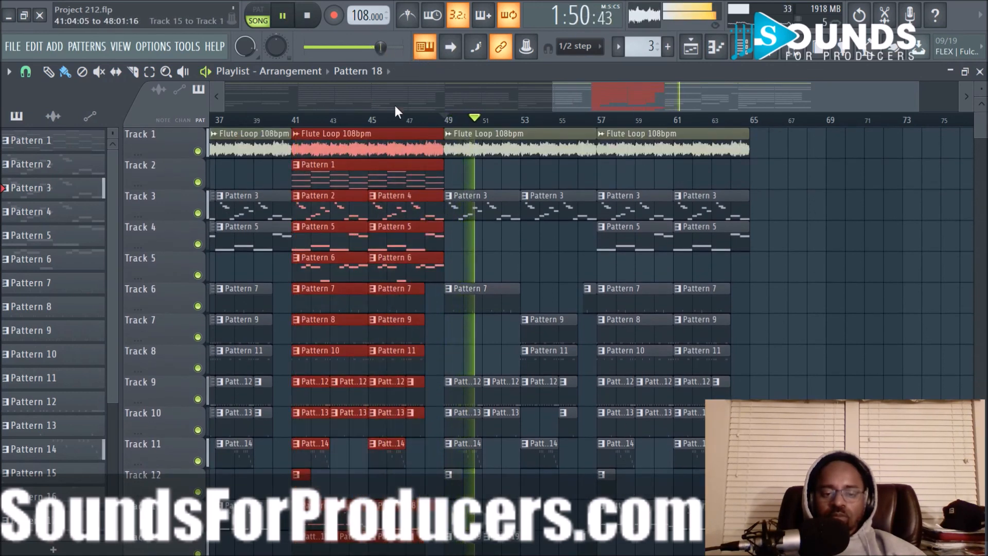
left_click_drag(352, 143, 810, 143)
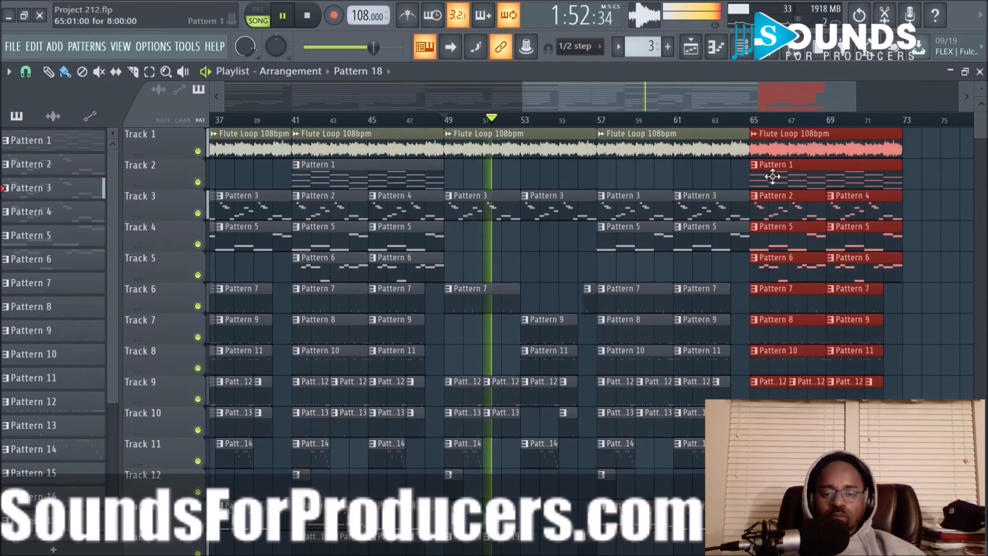
left_click(936, 219)
- Play from bar 44 and try removing the two Pattern 3 clips on Track 3 in bars 49 to 56
scroll(860, 123, "down", 2)
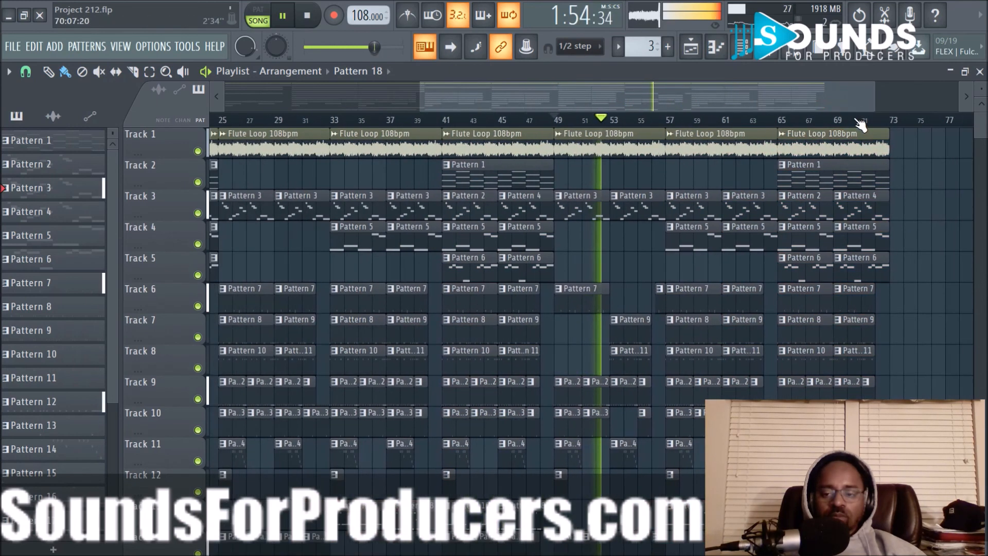
key("space")
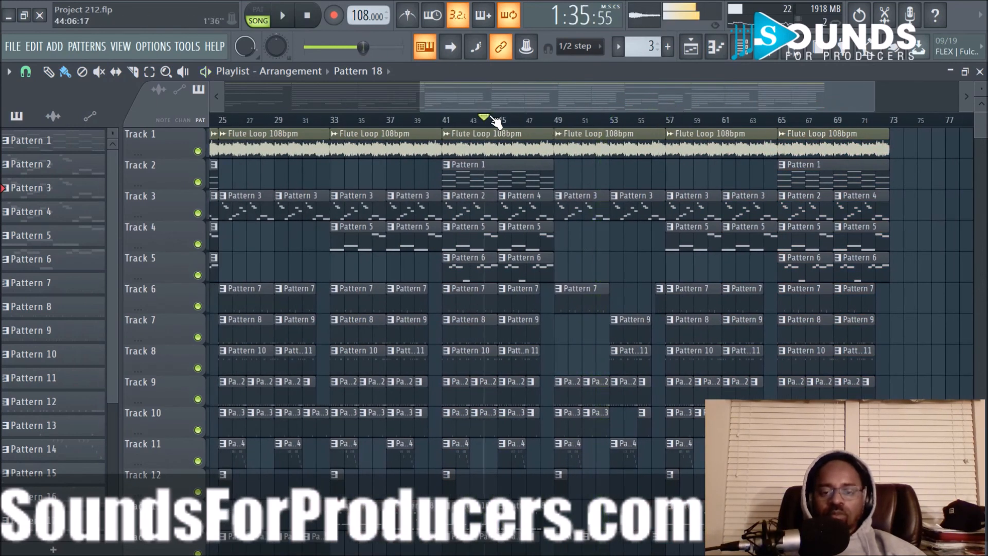
key("space")
right_click(576, 218)
right_click(619, 213)
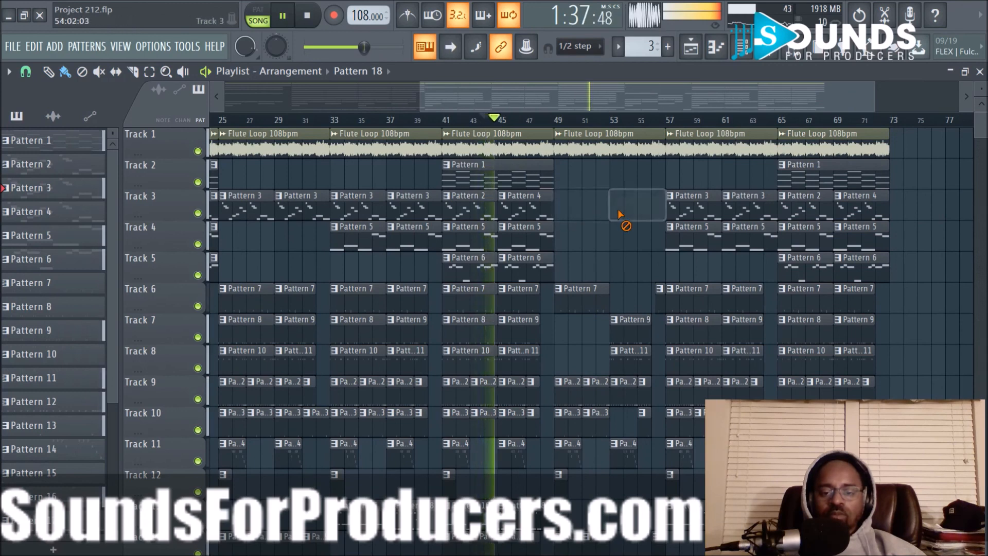
- Try copying the Pattern 1 clip on Track 2 from bar 41 to bar 49, and listen to the section
left_click_drag(489, 176, 597, 179)
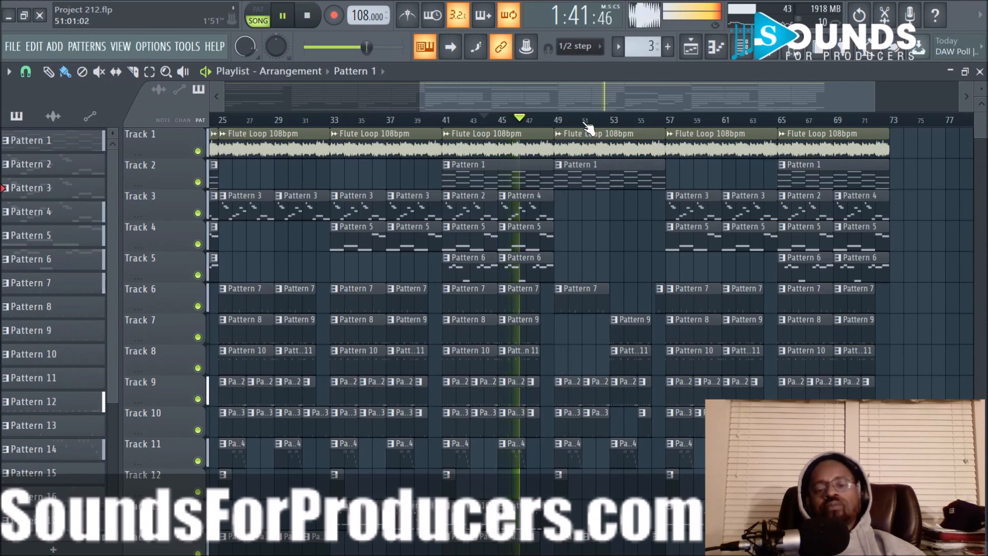
scroll(590, 126, "down", 2)
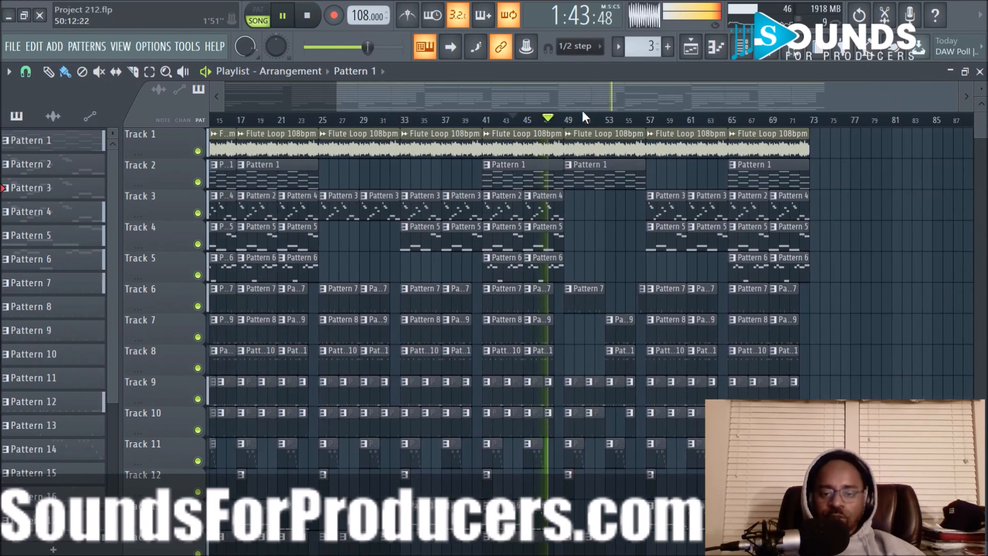
left_click_drag(579, 89, 630, 98)
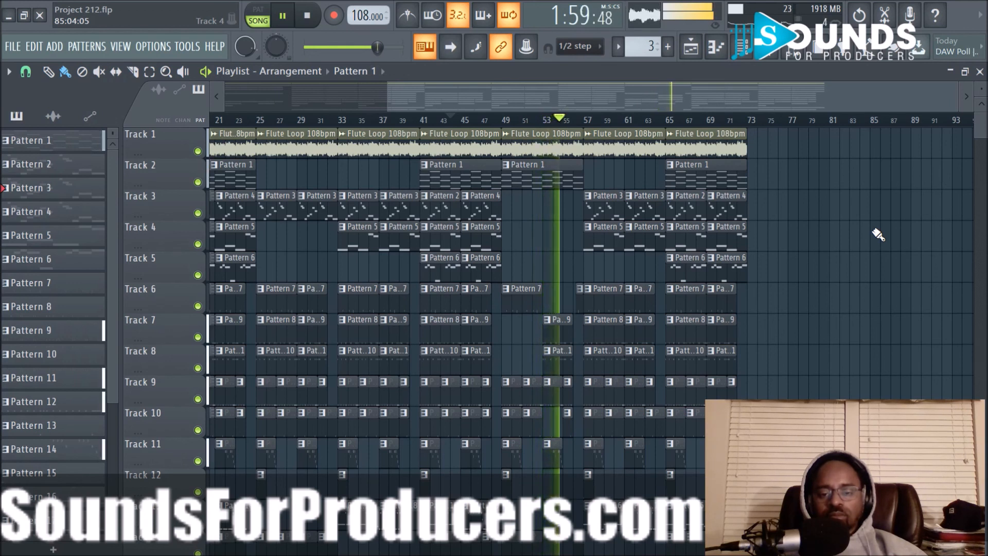
- Undo the Pattern 1 copy at bar 49 and the deletion of the Pattern 3 clips, and restart playback
key("ctrl+z")
key("space")
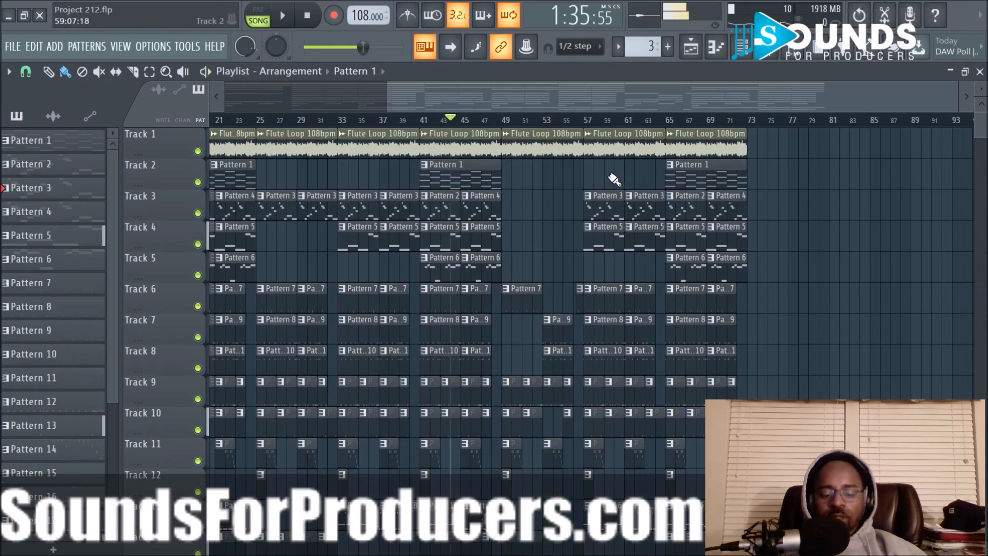
key("ctrl+z")
key("space")
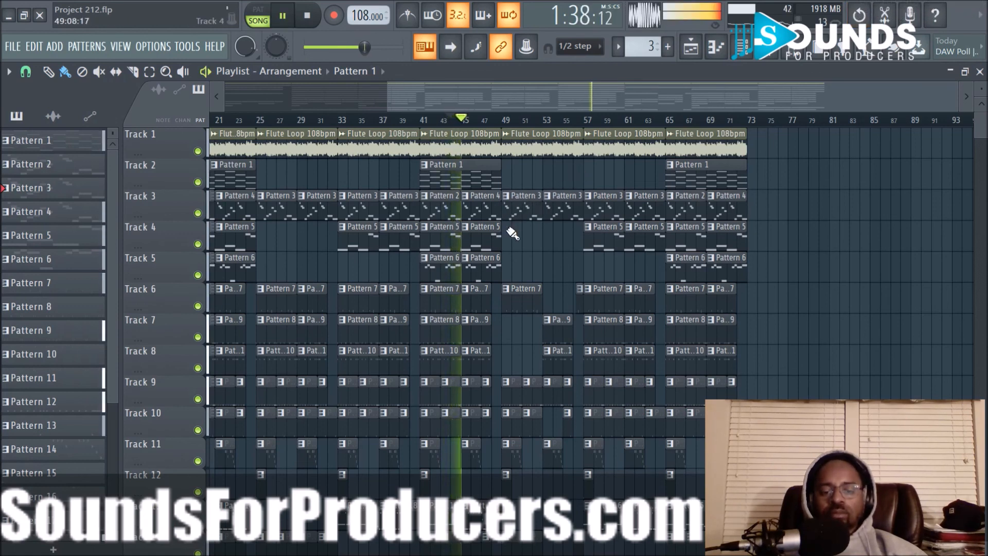
- Try copying the two Pattern 6 clips on Track 5 from bars 41 to 48 into bars 49 to 56
scroll(507, 126, "up", 3)
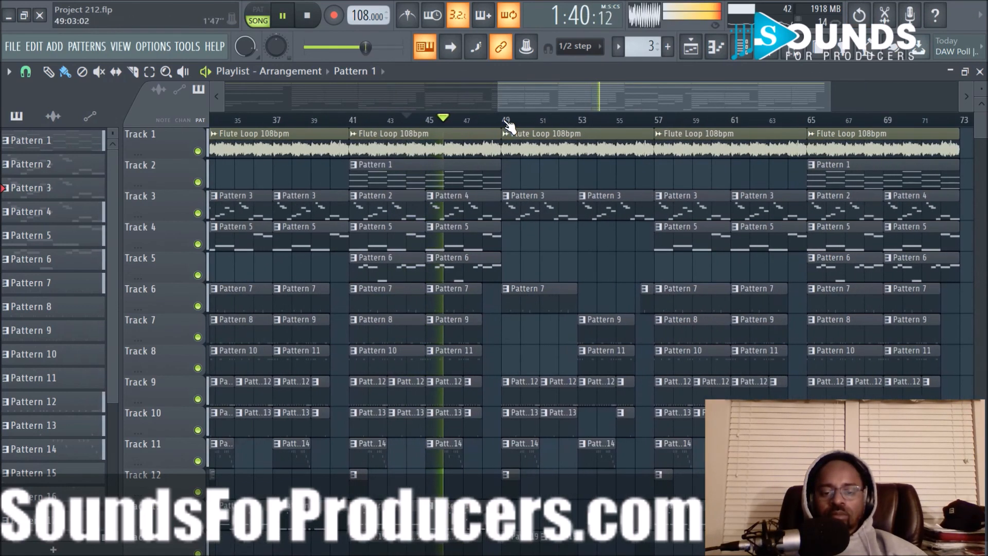
left_click_drag(386, 270, 515, 275)
left_click_drag(415, 260, 566, 269)
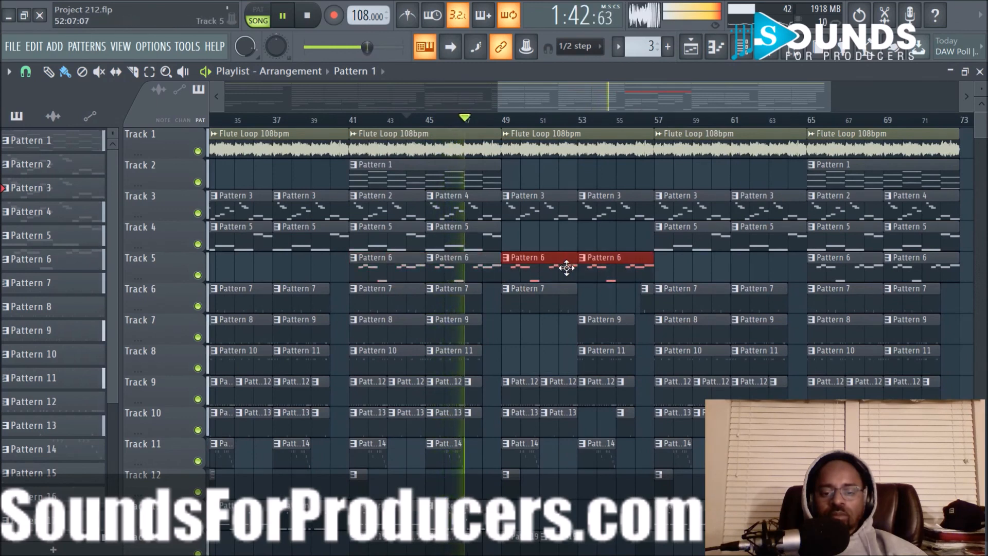
- Delete the two Pattern 6 clips at bars 49 and 53 on Track 5
right_click(542, 233)
right_click(551, 271)
right_click(612, 262)
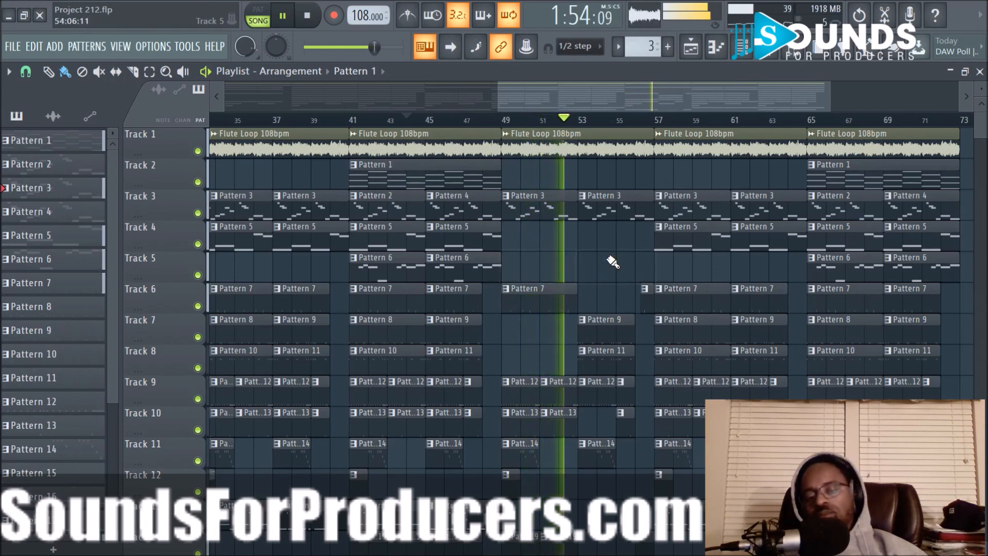
- Listen to the arrangement up to bar 73 and look over the clips on all tracks in the closing section
scroll(692, 123, "down", 4)
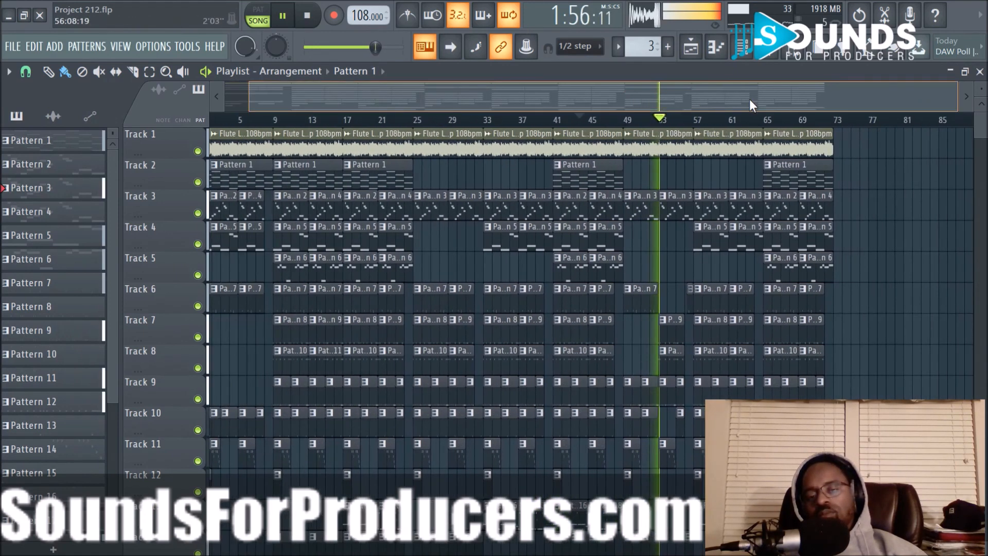
left_click_drag(691, 98, 852, 100)
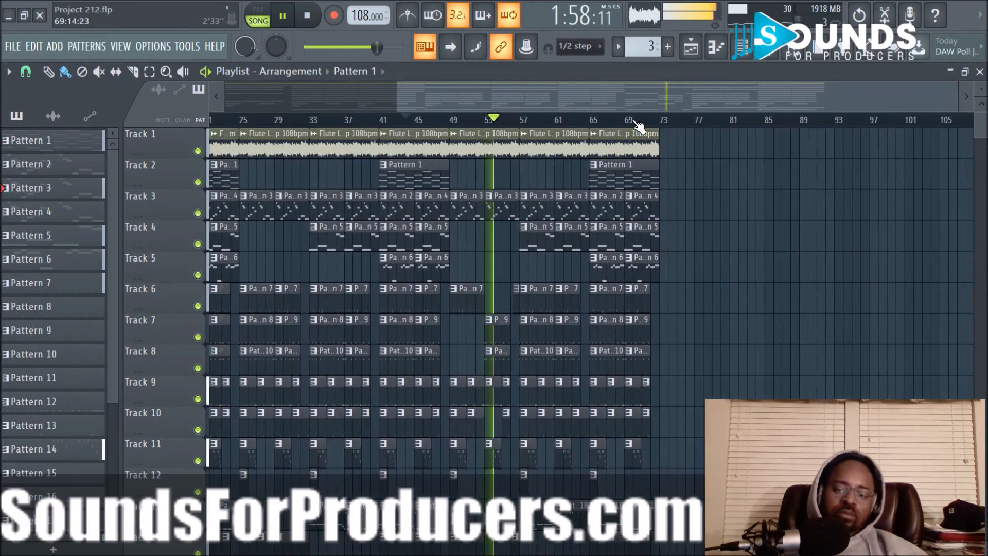
scroll(636, 123, "up", 3)
scroll(640, 126, "up", 2)
left_click_drag(641, 100, 742, 112)
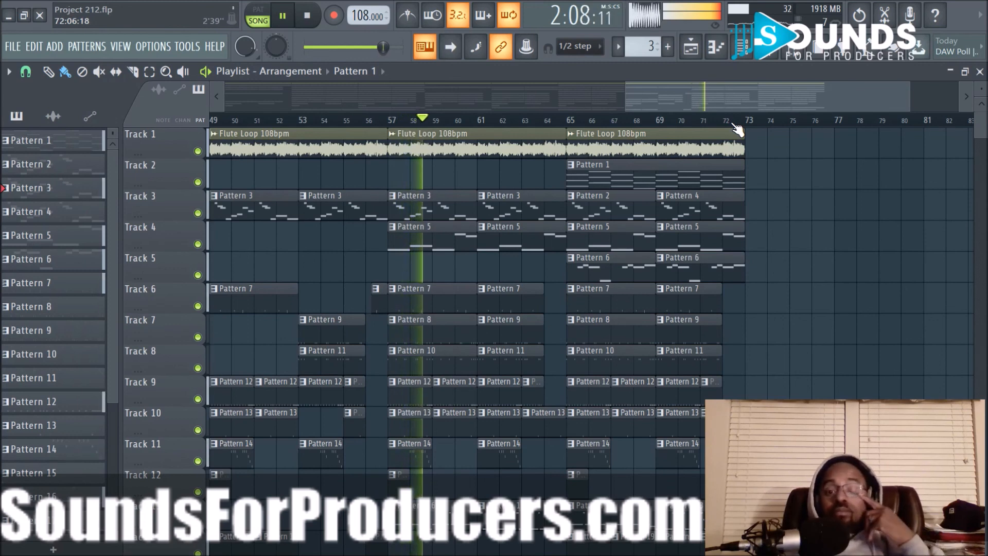
scroll(803, 162, "down", 5)
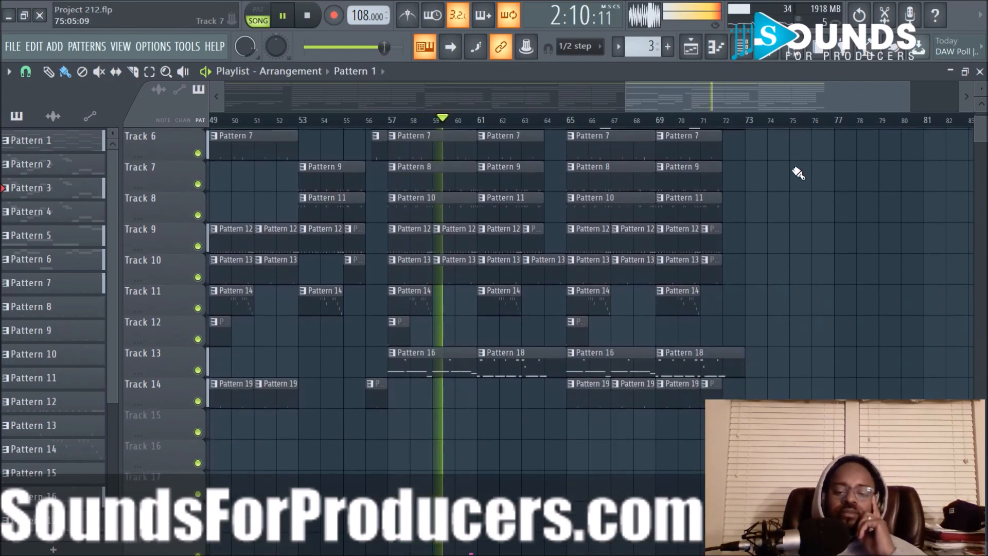
scroll(810, 255, "up", 3)
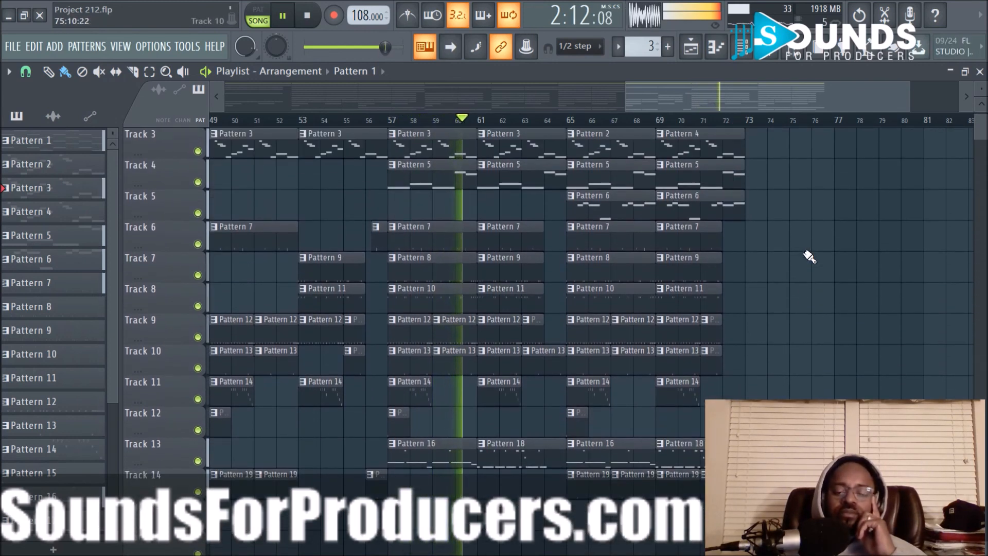
scroll(810, 256, "up", 2)
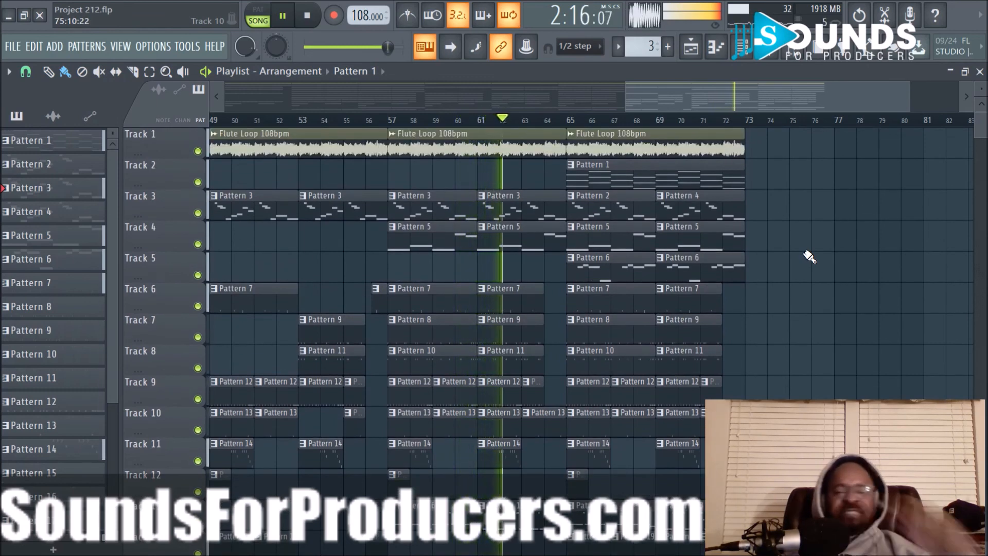
- Duplicate all clips in bars 65 to 72 on every track so the copy starts at bar 73
scroll(809, 256, "down", 2)
scroll(679, 342, "down", 2)
left_click_drag(579, 466, 727, 27)
left_click_drag(619, 147, 796, 153)
left_click_drag(780, 104, 824, 107)
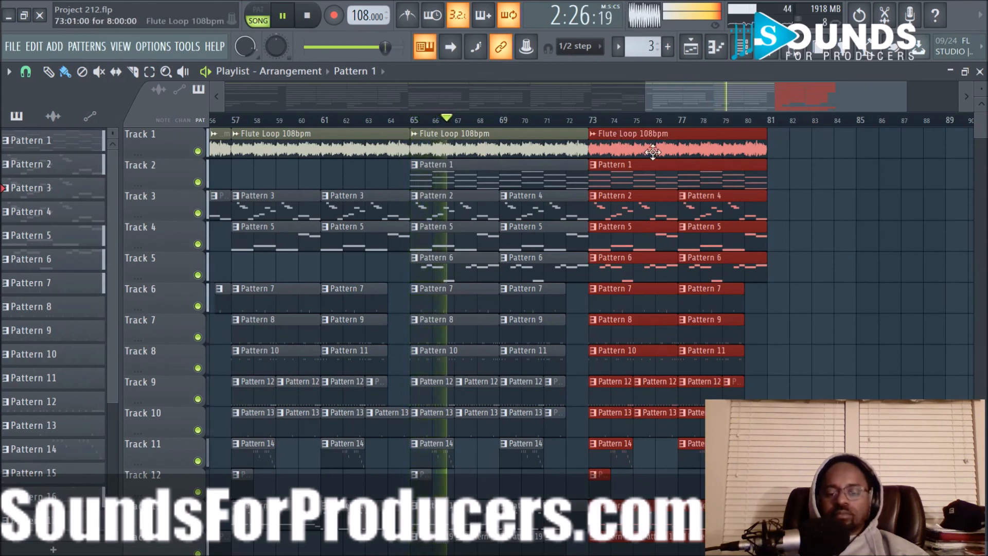
- Change the source pattern of the Track 13 clip at bar 69 to Pattern 17
scroll(652, 152, "down", 2)
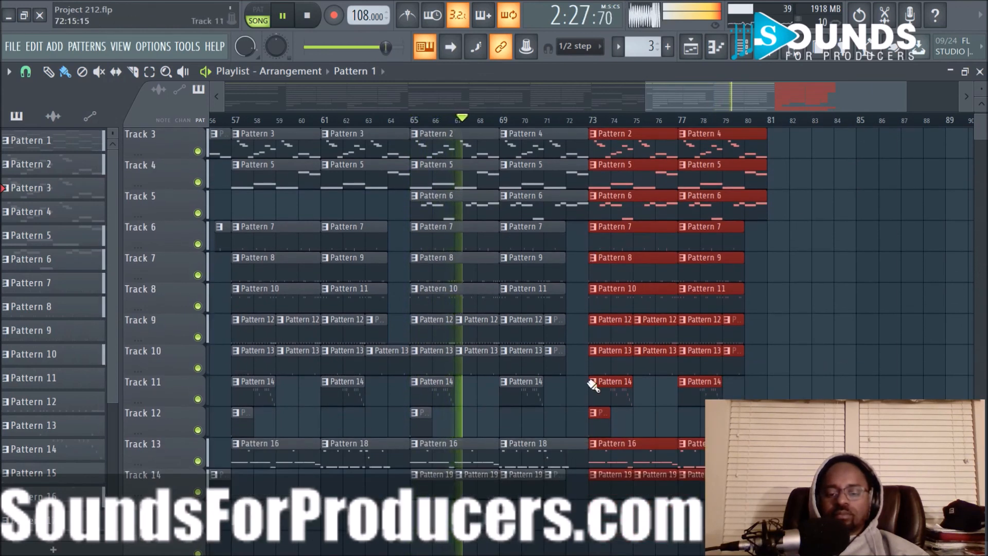
right_click(505, 444)
mouse_move(553, 421)
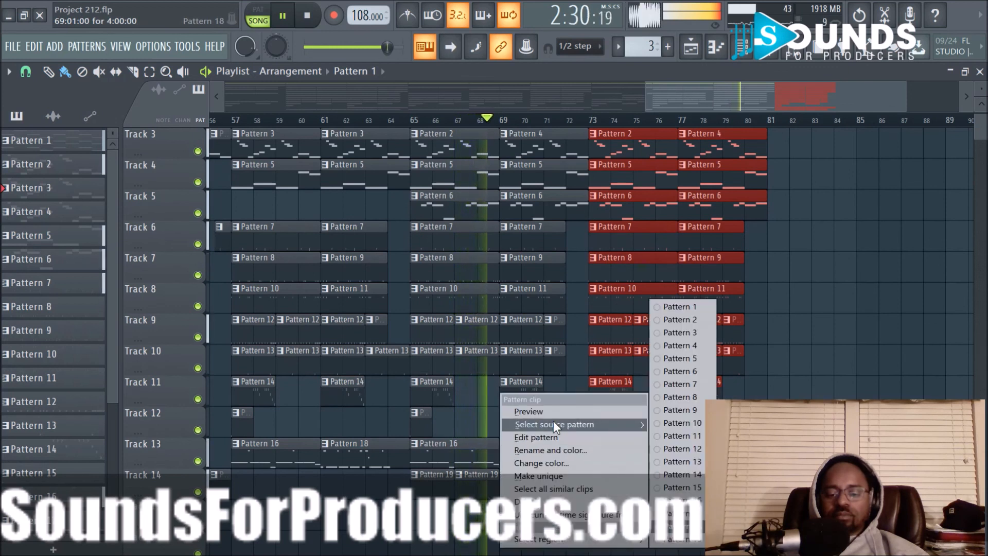
left_click(674, 514)
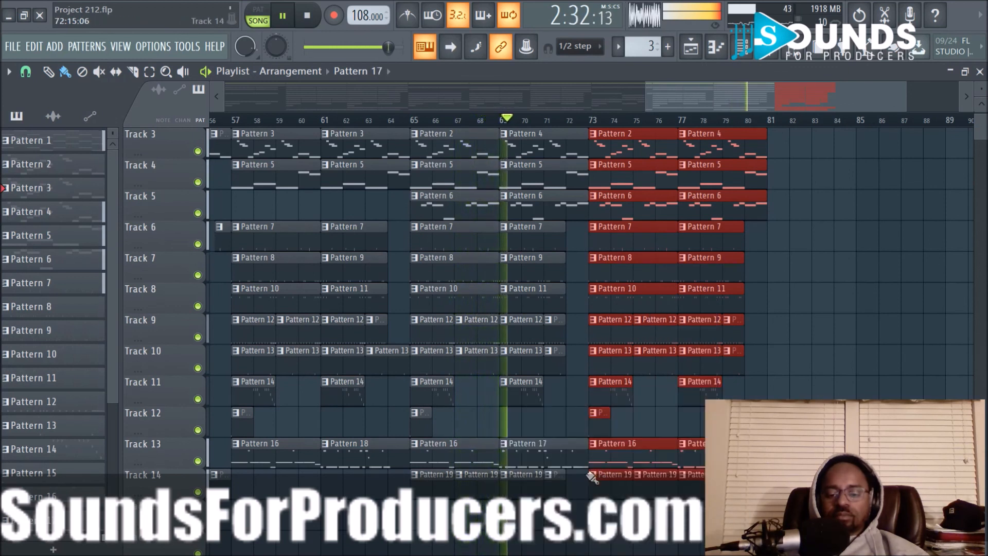
- Extend the shortened drum clips on Tracks 6 to 10 and the Pattern 19 clip on Track 14 to the end of bar 72
left_click(566, 246)
left_click_drag(563, 245, 582, 369)
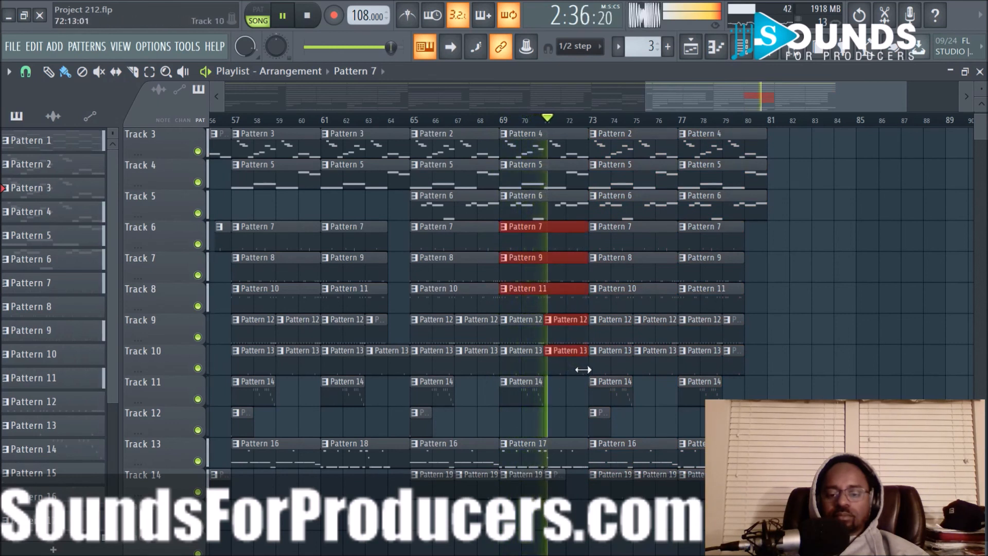
left_click(565, 488)
left_click_drag(565, 487, 582, 487)
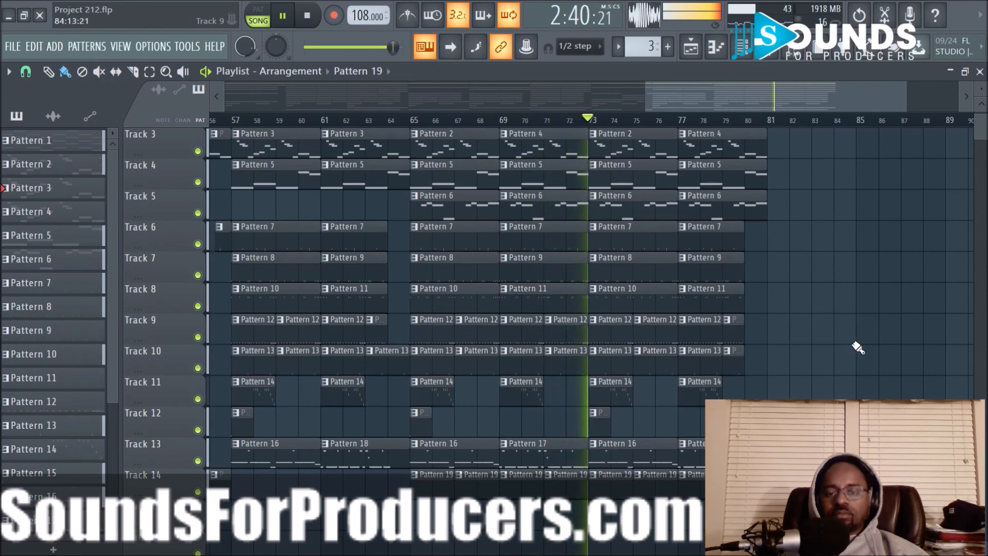
- Duplicate the Track 1 to 5 clips of bars 73 to 80 to bar 81, and copy Track 12's Pattern 15 clip there
scroll(855, 335, "up", 2)
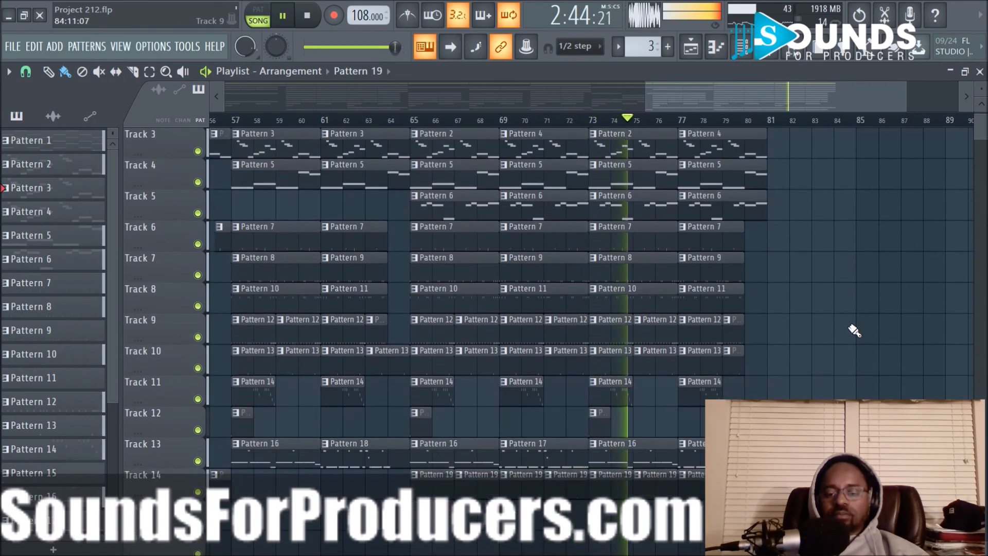
left_click_drag(597, 135, 761, 273)
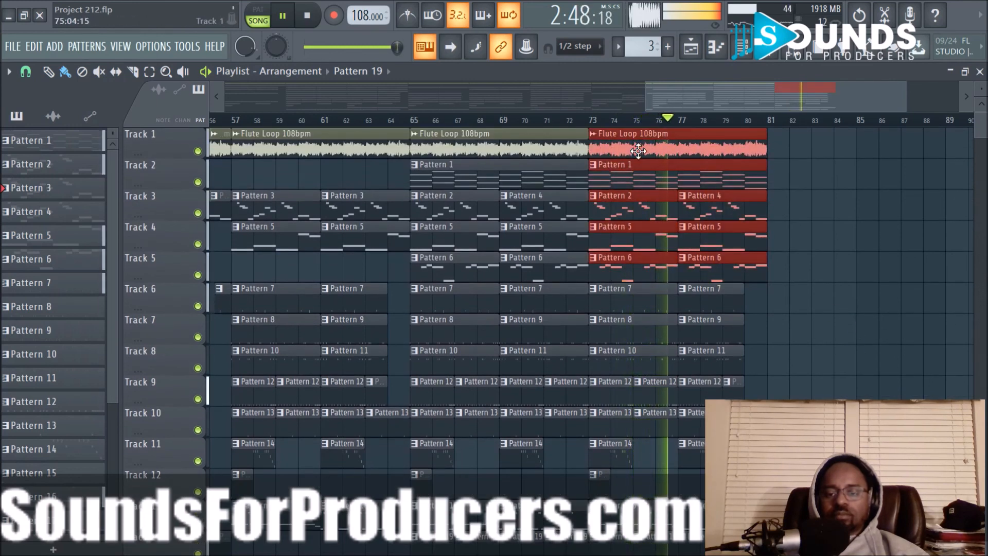
key("ctrl+b")
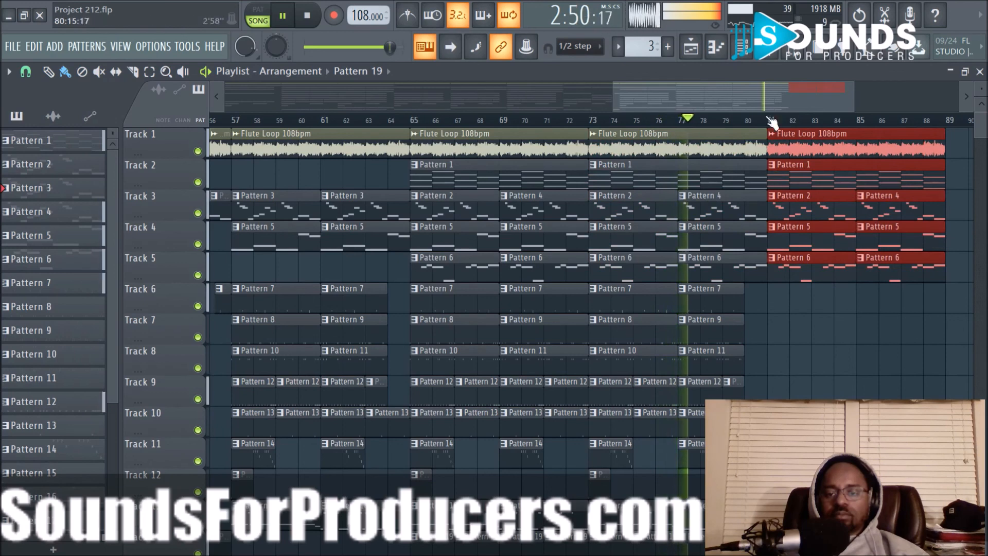
left_click_drag(761, 96, 824, 98)
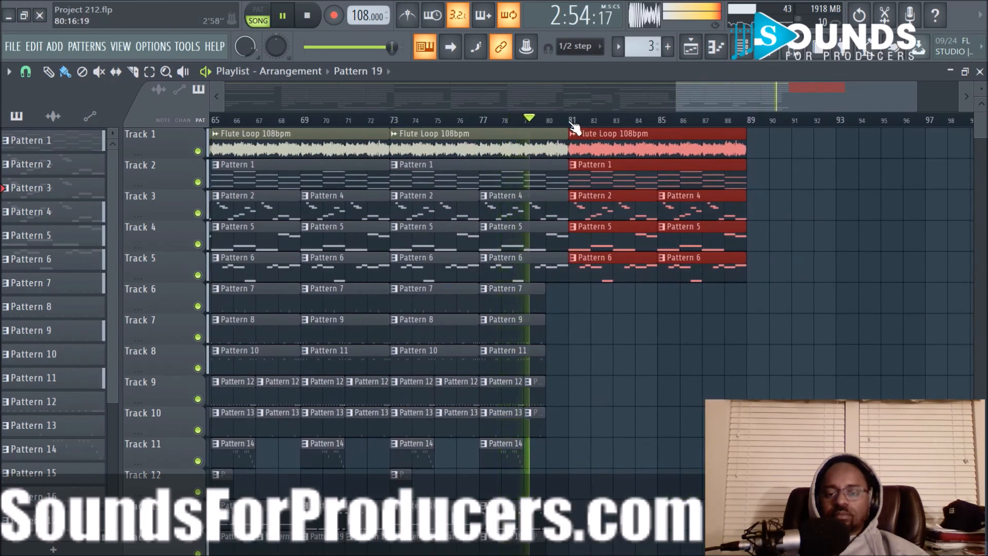
left_click_drag(404, 488, 586, 488)
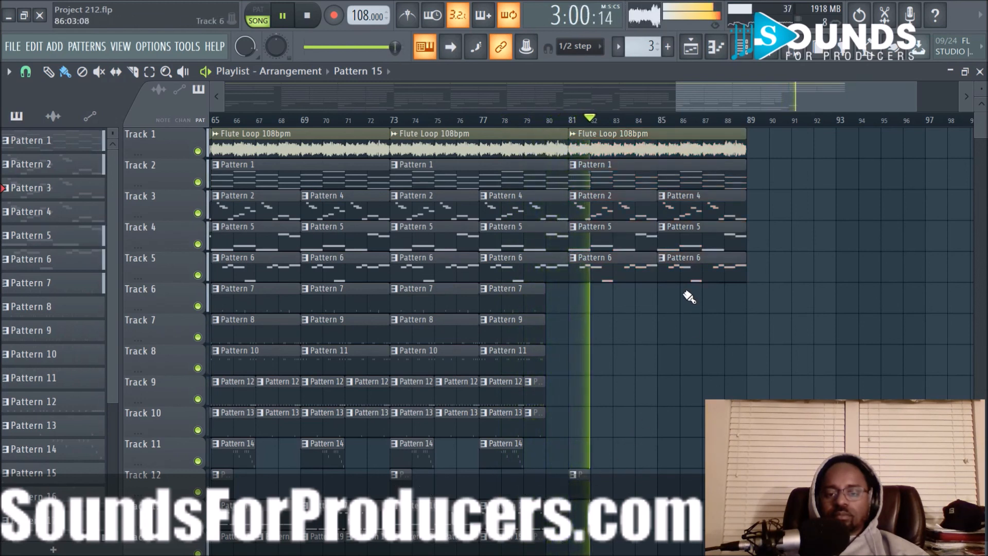
- Create a master volume automation clip over bars 81 to 88 and lower its end point to fade out the ending
key("space")
left_click_drag(572, 122, 749, 126)
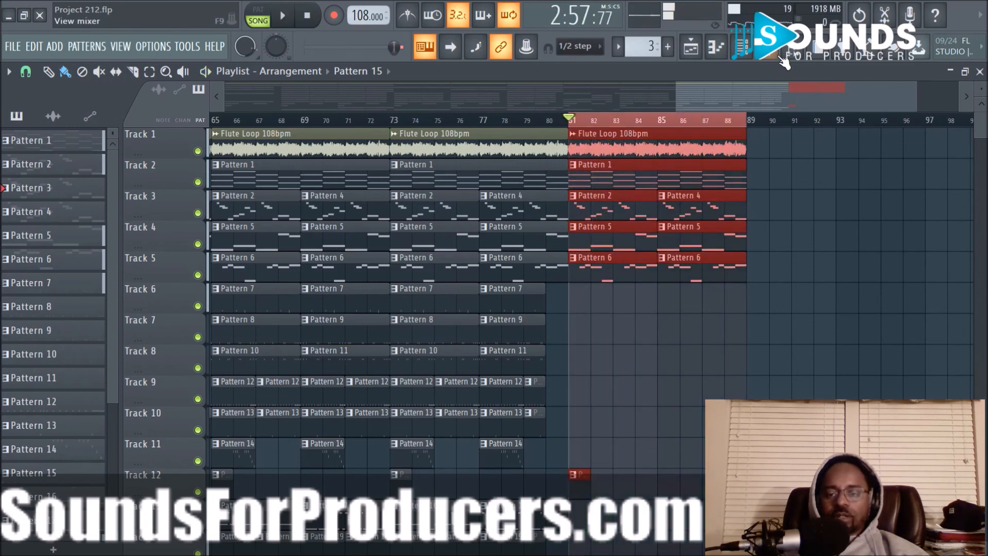
key("F9")
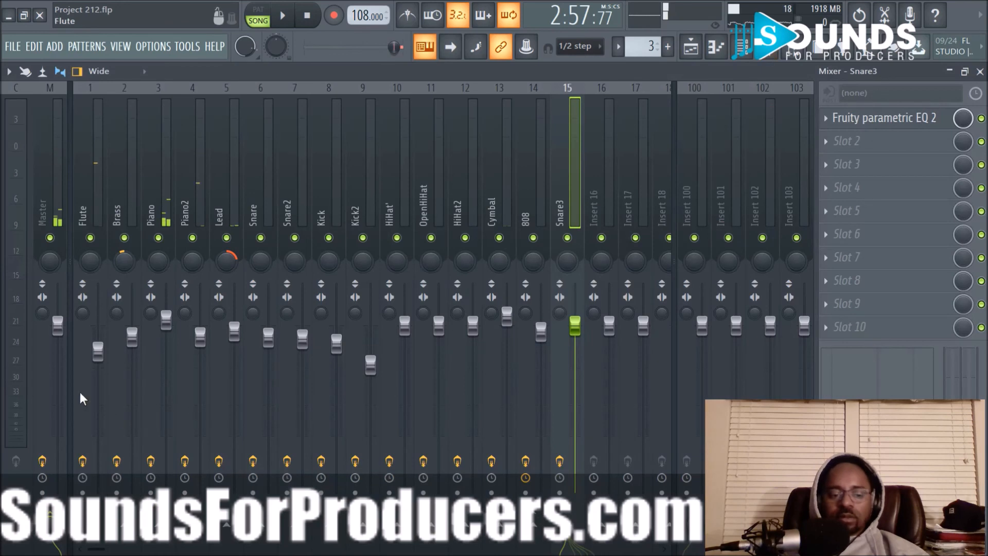
right_click(62, 329)
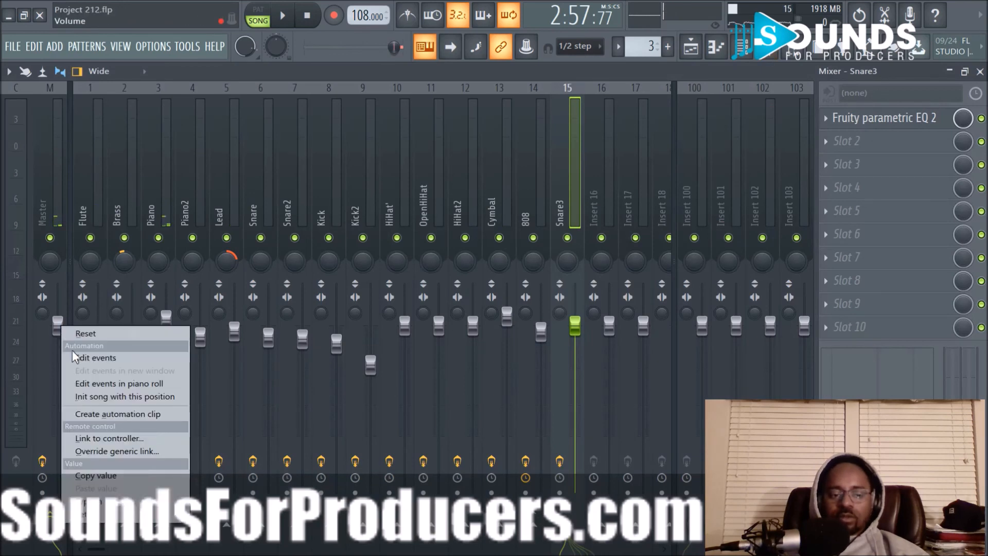
left_click(103, 415)
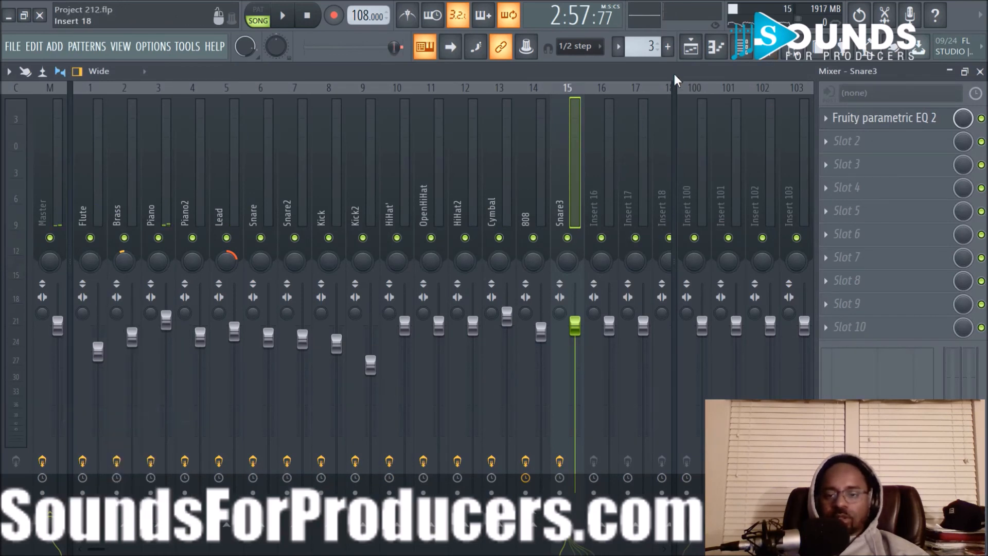
left_click(689, 49)
left_click_drag(743, 300, 753, 332)
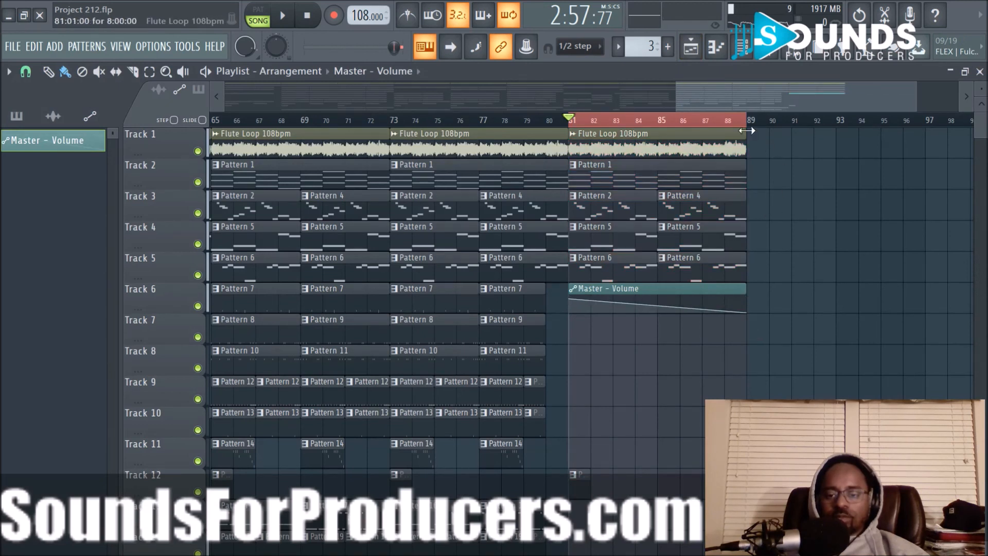
- Clear the time selection, listen to the ending with the master fade-out, and stop playback
right_click(694, 123)
key("space")
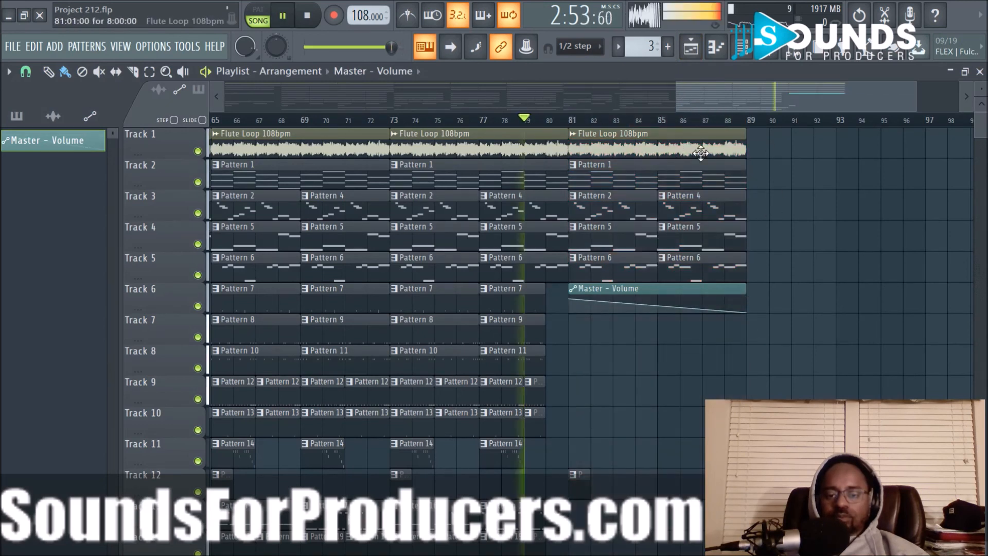
scroll(817, 247, "down", 2)
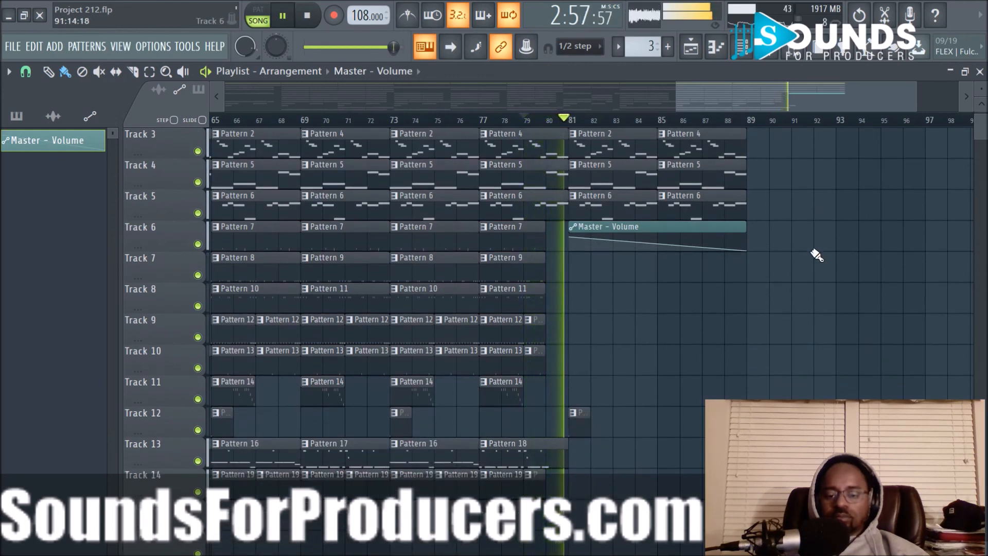
scroll(817, 254, "up", 2)
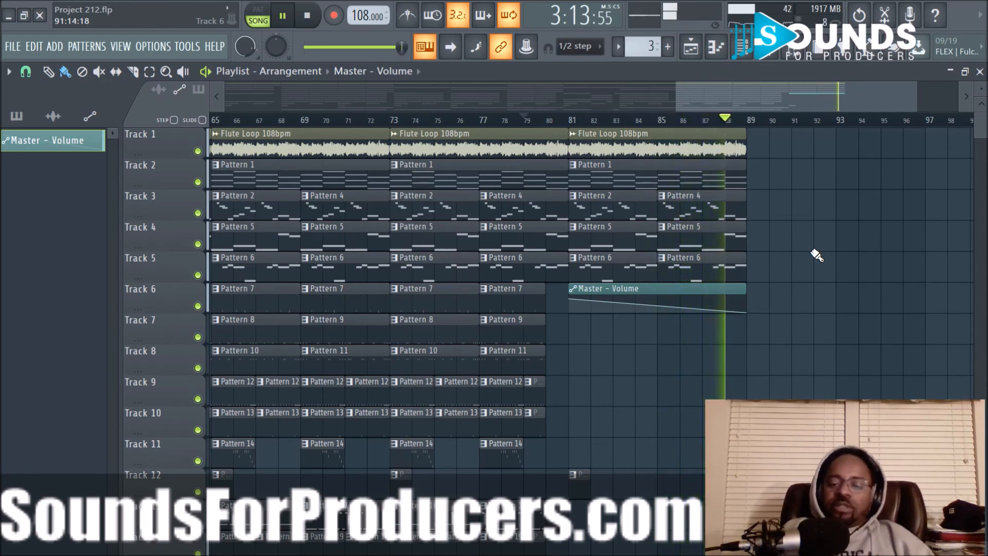
key("space")
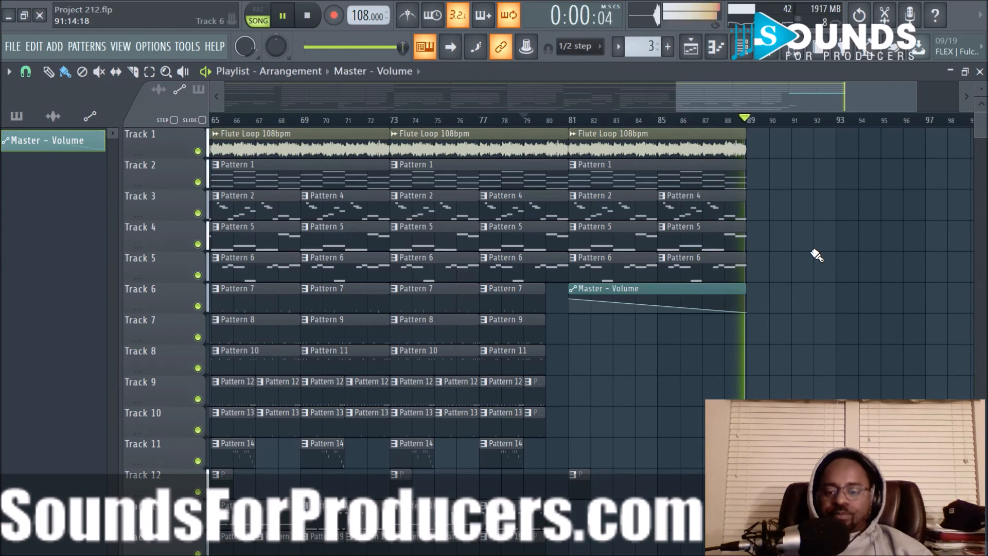
left_click(315, 22)
- Select bars 65 to 72 on the timeline as the playback loop, covering the full section on all tracks
scroll(486, 124, "left", 6)
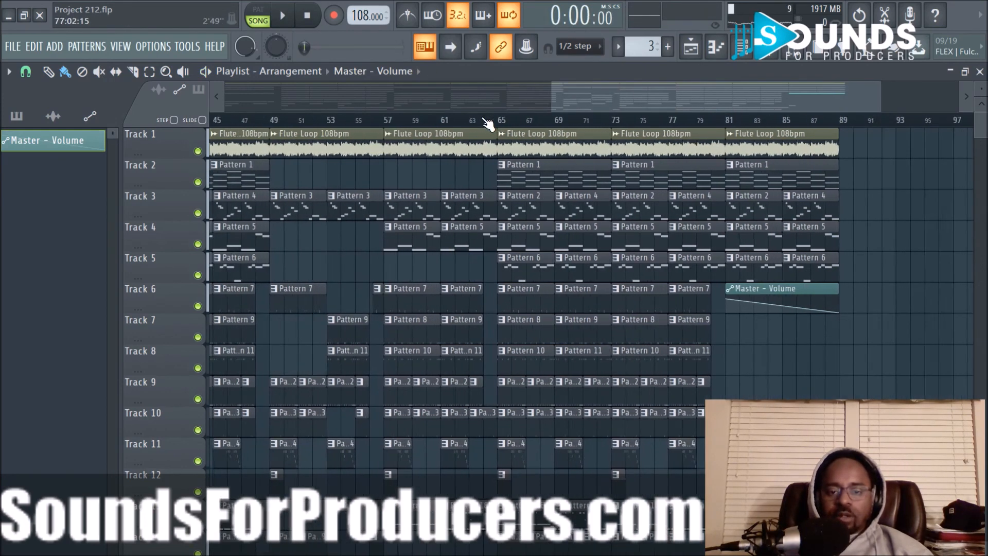
scroll(681, 282, "down", 4)
scroll(681, 282, "up", 4)
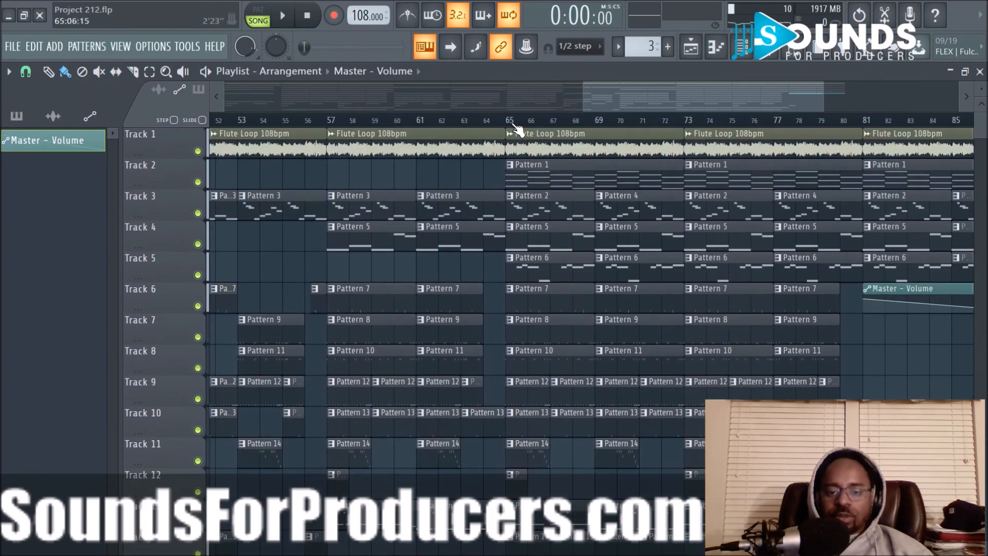
left_click_drag(511, 125, 710, 196)
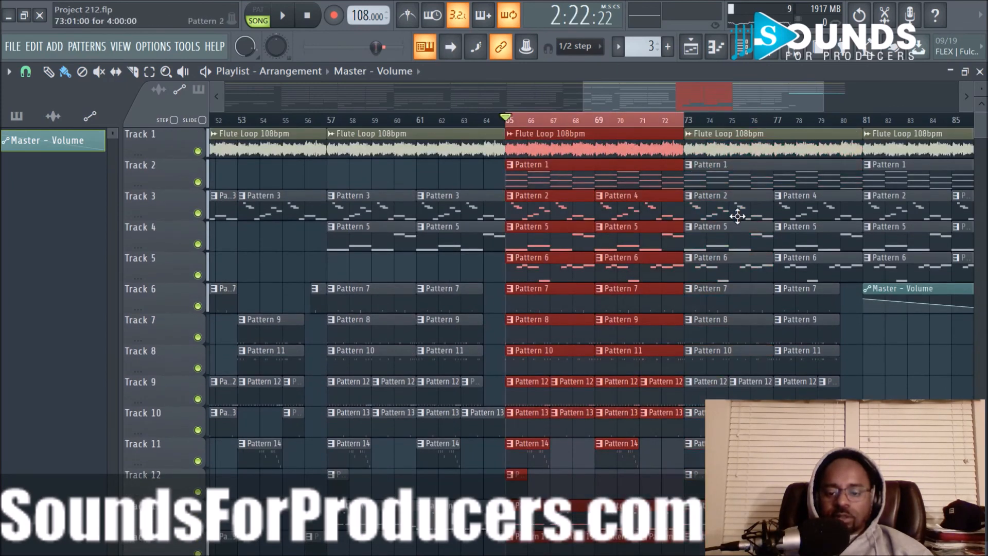
scroll(738, 216, "down", 4)
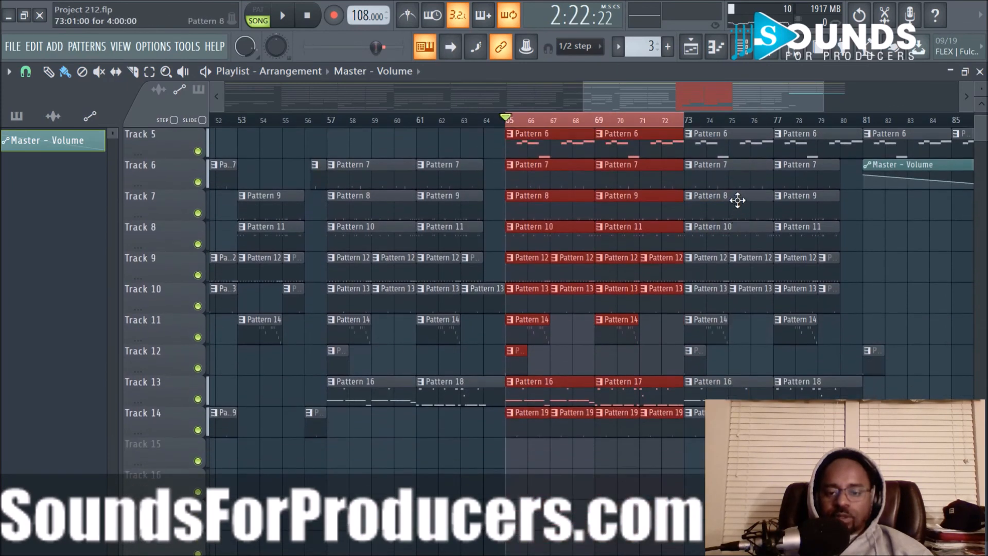
scroll(737, 201, "up", 4)
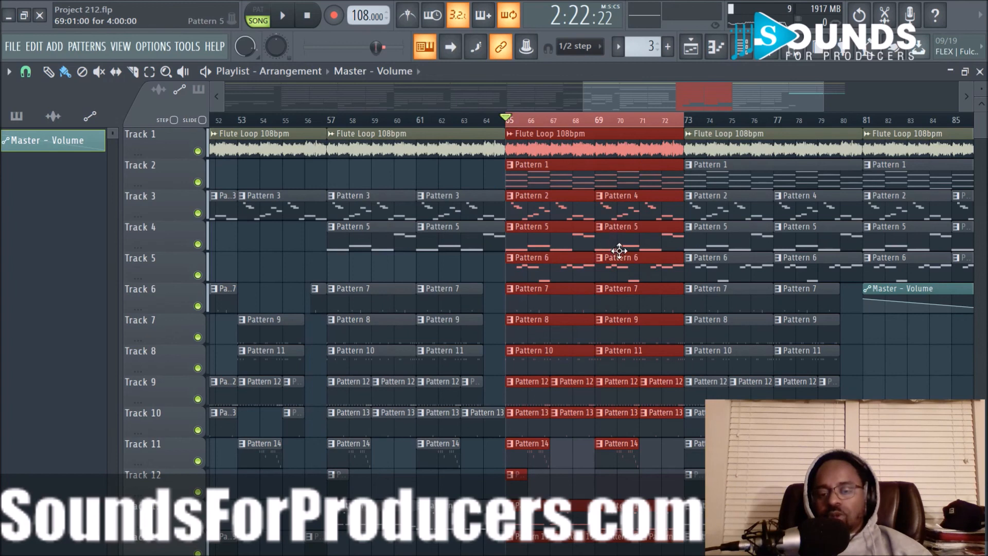
- Play the looped section with the mixer open to check the channel levels, and select the Piano channel
key("space")
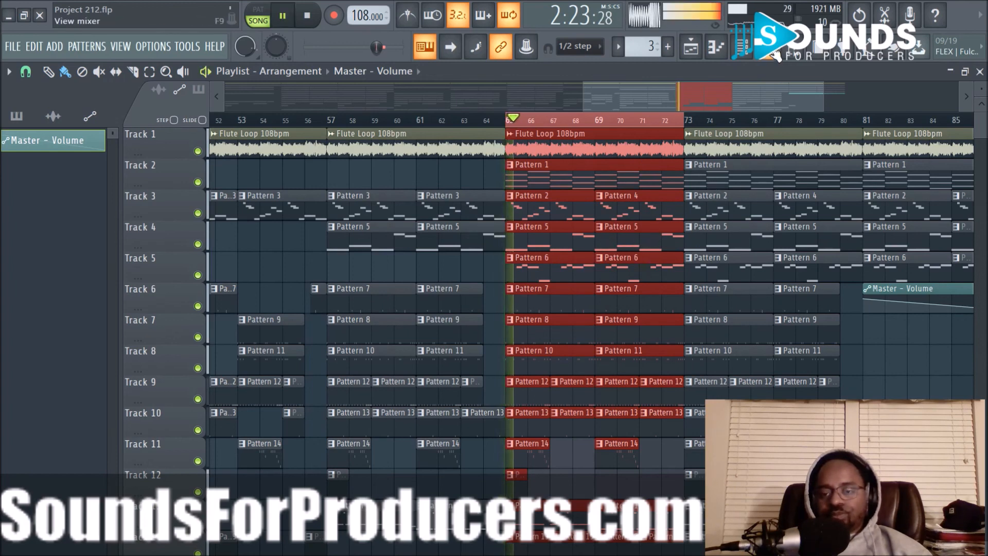
key("F9")
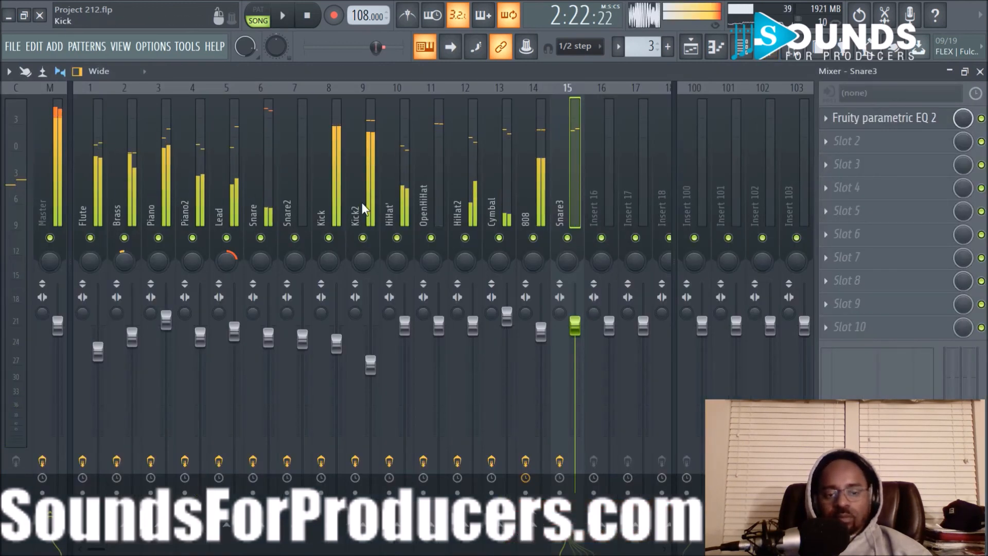
key("space")
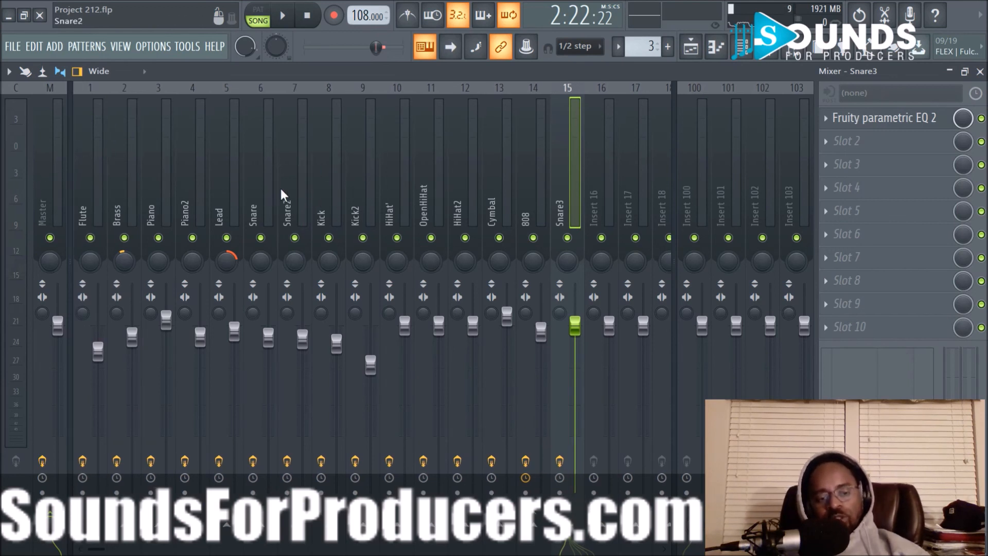
key("space")
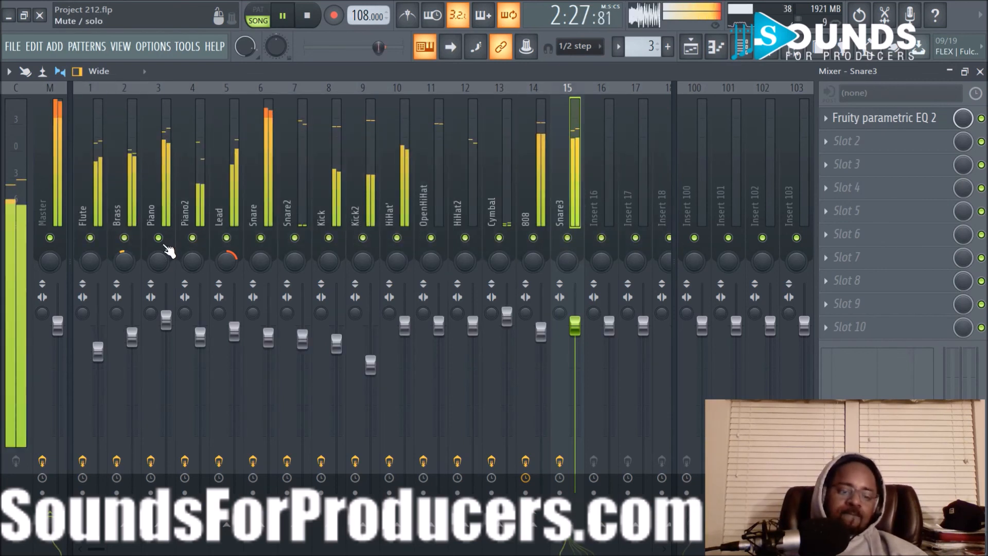
left_click(156, 177)
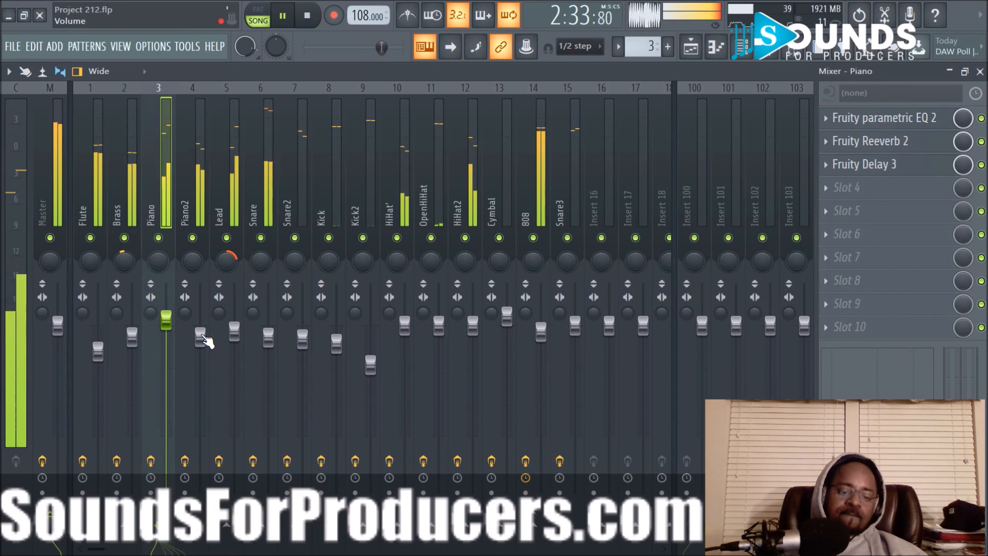
- Raise the Piano2 channel's volume slightly, and briefly solo Snare2 to hear it on its own
scroll(206, 340, "up", 3)
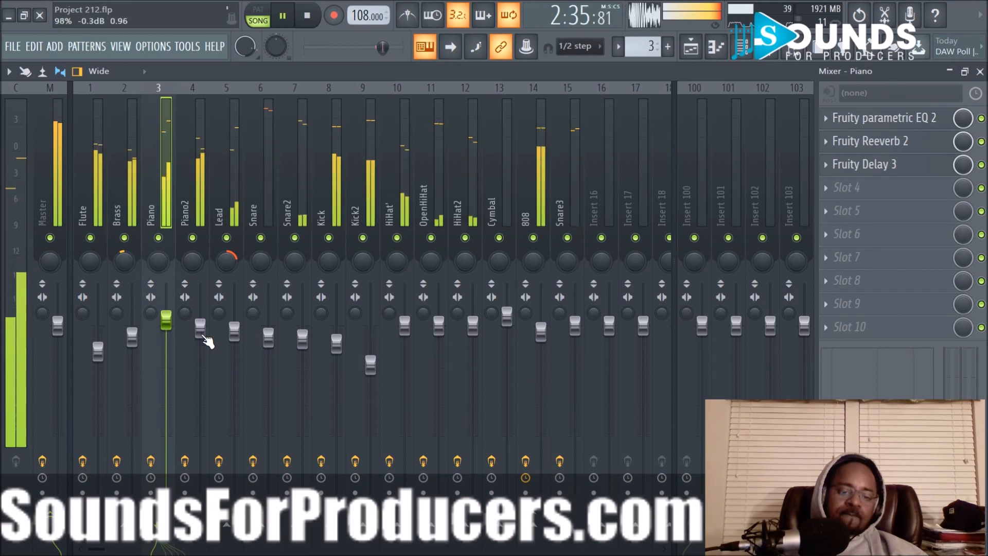
scroll(206, 340, "up", 1)
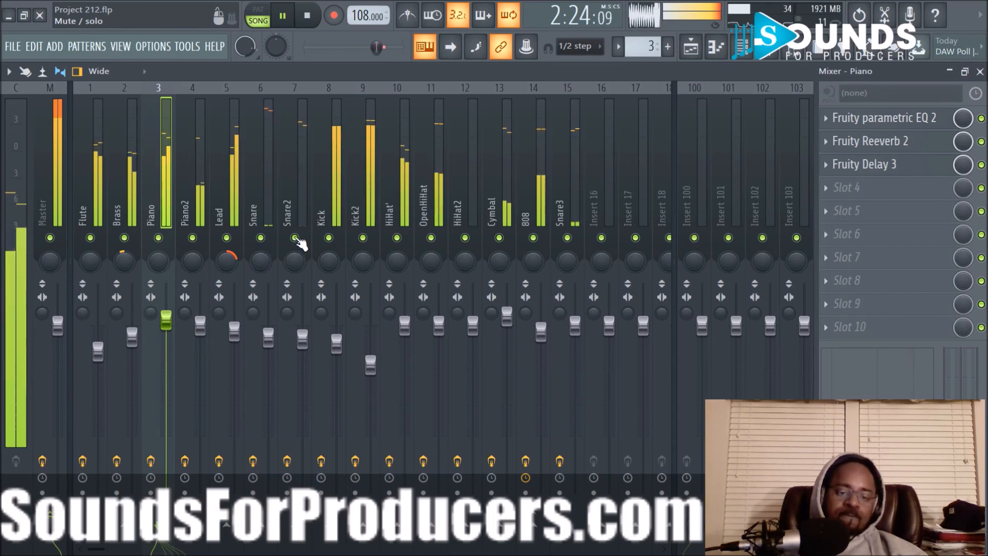
right_click(296, 239)
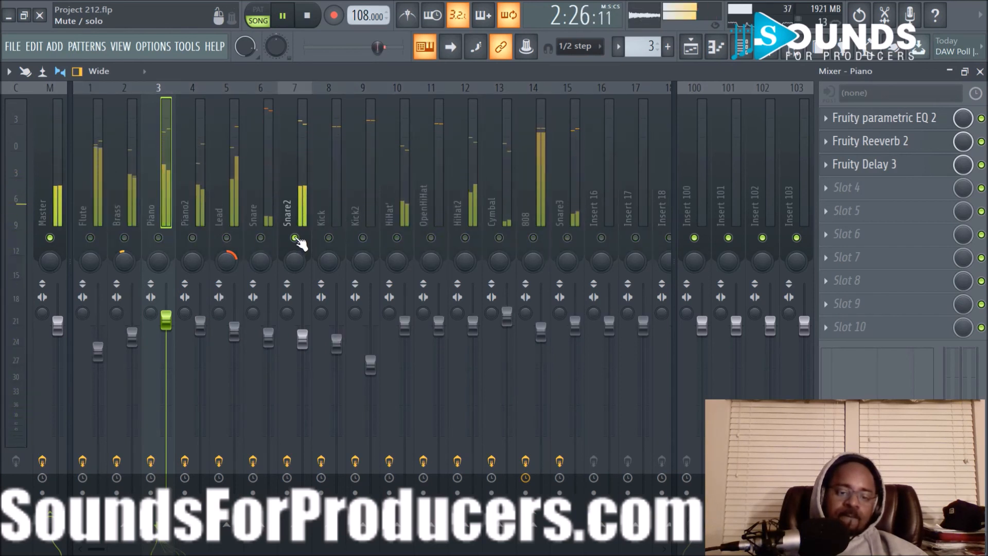
right_click(296, 238)
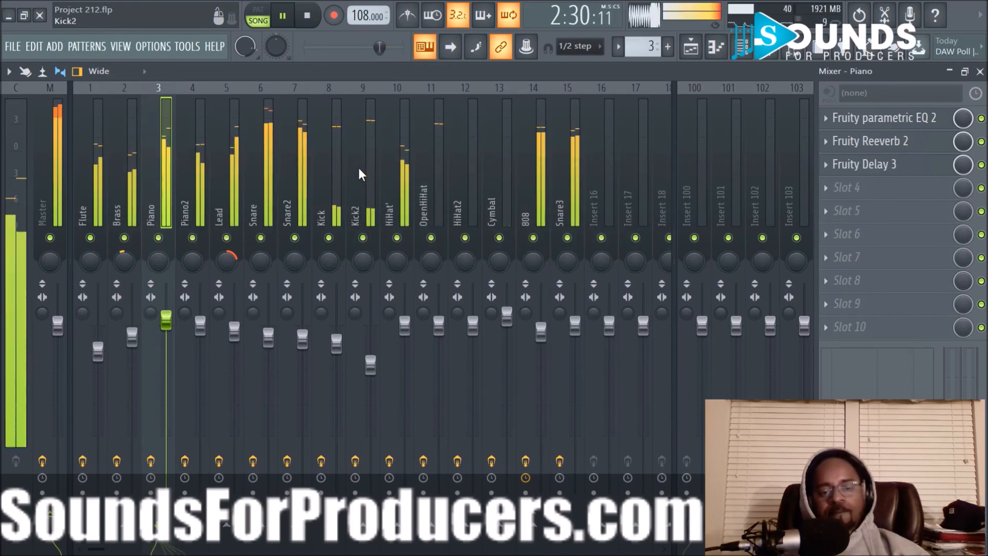
- Rename mixer track 10 as HiHat, removing the stray apostrophe
right_click(393, 212)
left_click(464, 101)
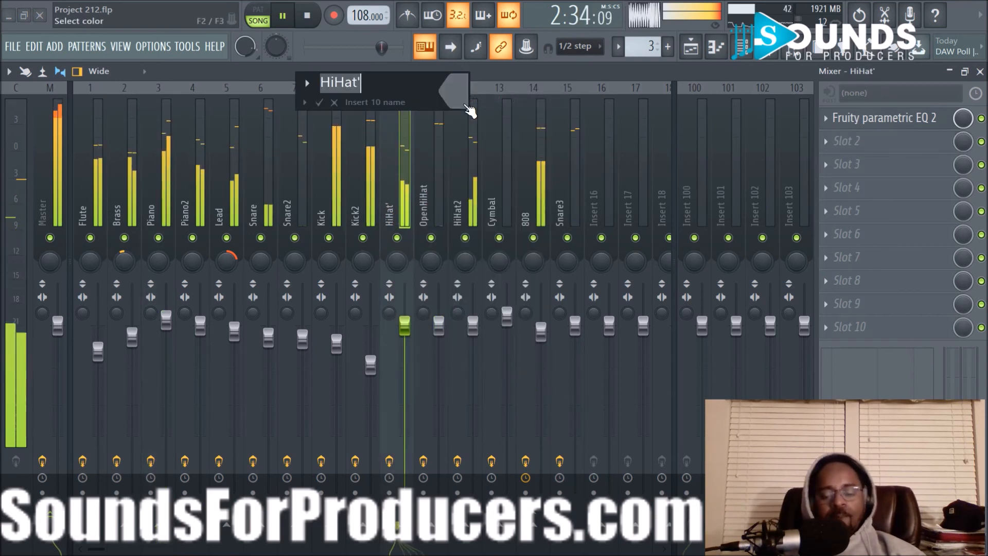
key("Right")
key("BackSpace")
key("Return")
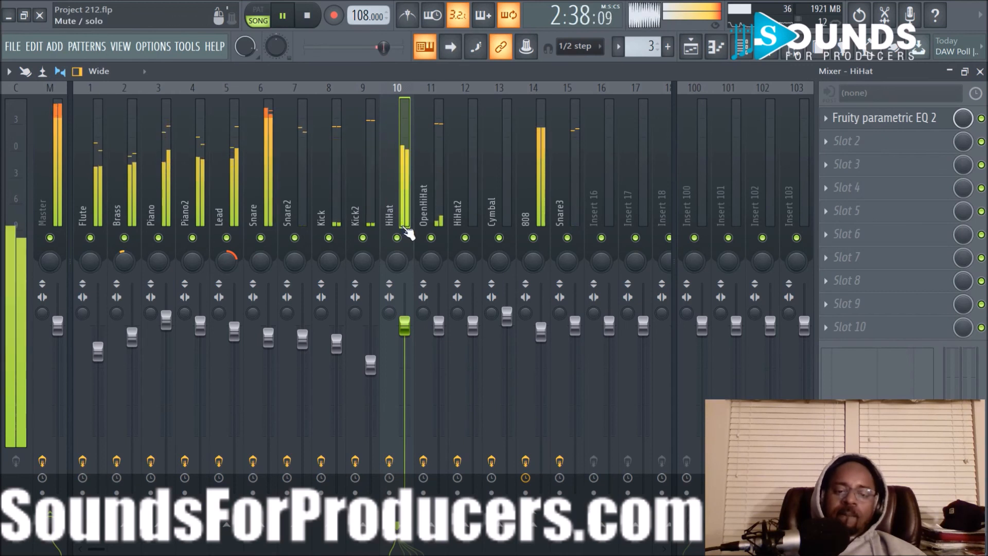
- Pan OpenHiHat 25% to the right and HiHat slightly to the left while listening, and stop playback
scroll(432, 255, "up", 3)
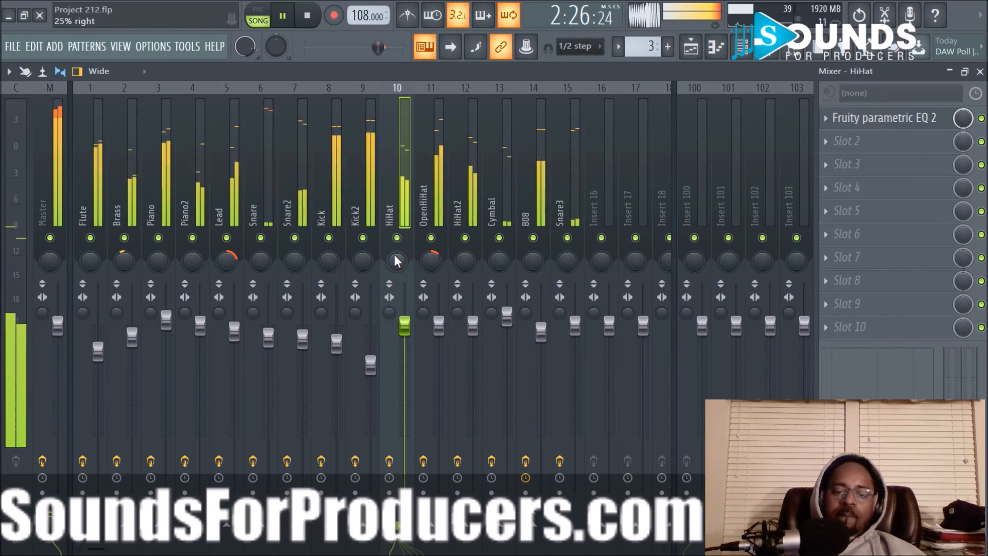
scroll(394, 254, "down", 3)
scroll(394, 255, "down", 1)
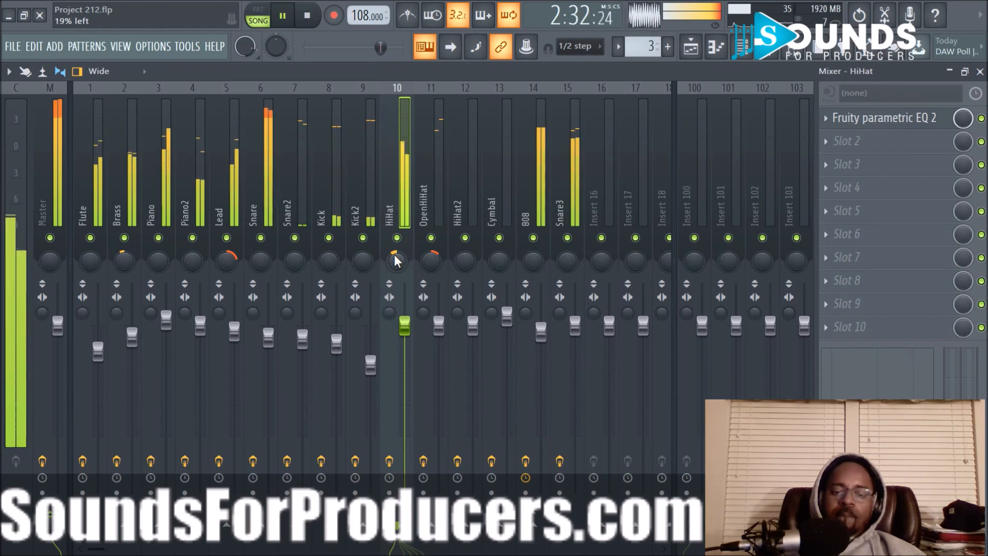
scroll(396, 261, "up", 6)
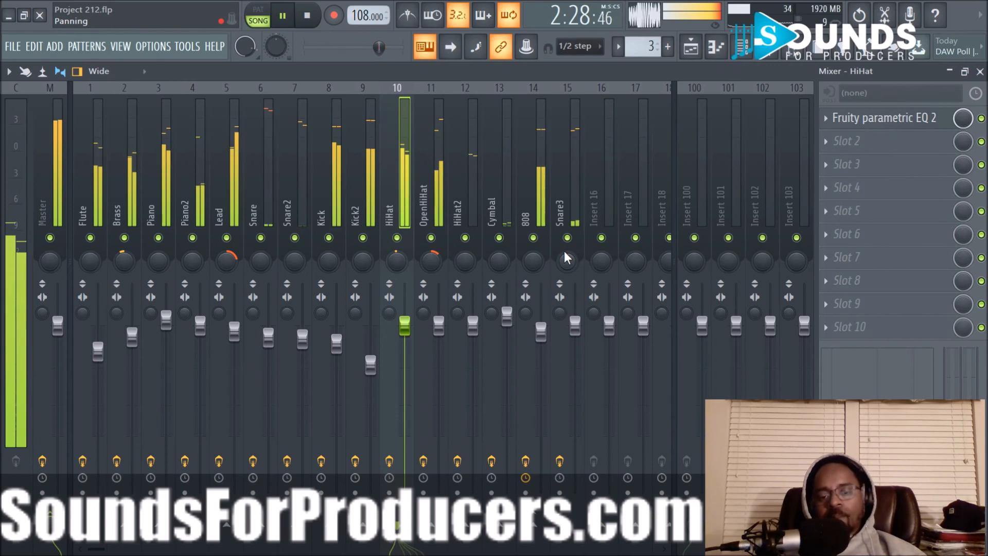
key("space")
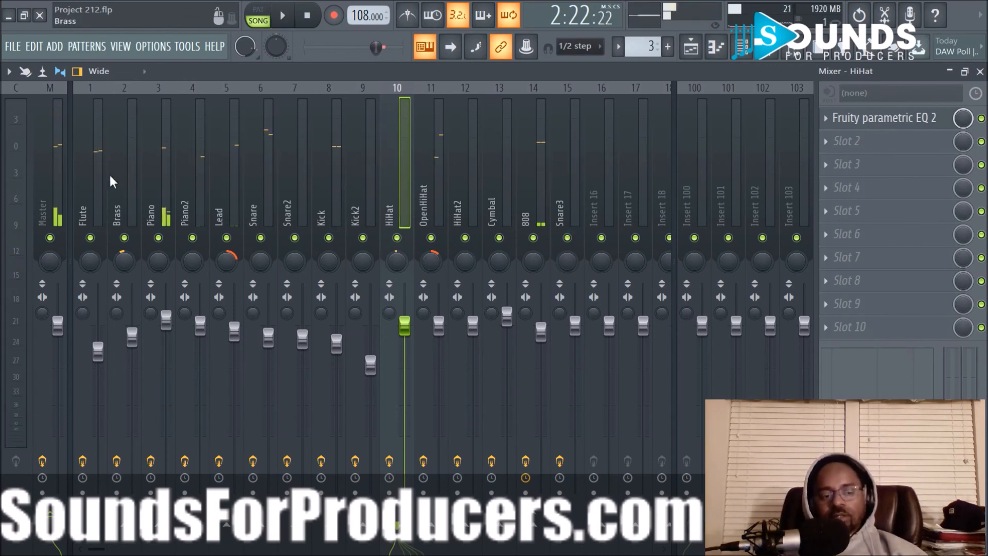
- Replace Edison with Neutron 2 in the Master track's first effect slot, and dismiss its preset manager
left_click(39, 163)
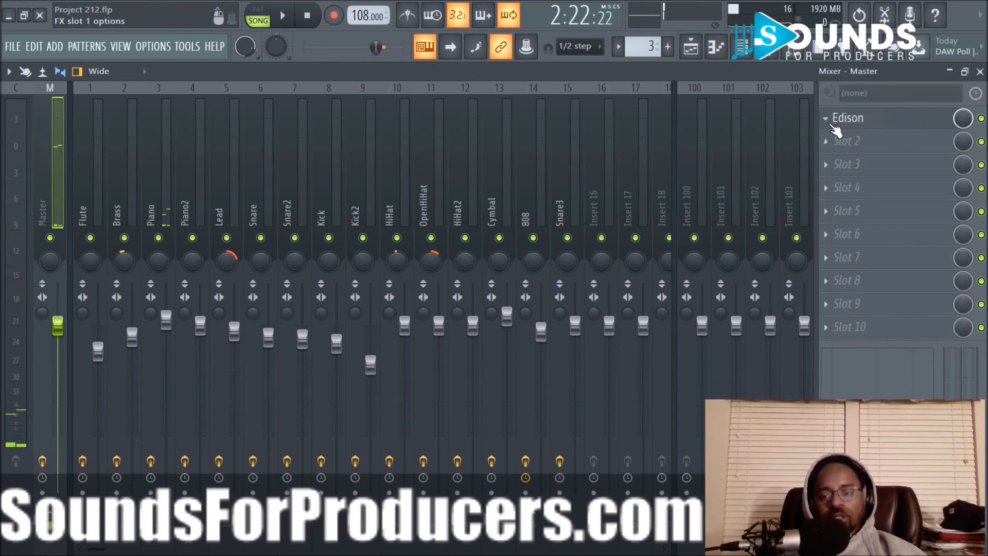
left_click(831, 123)
mouse_move(830, 137)
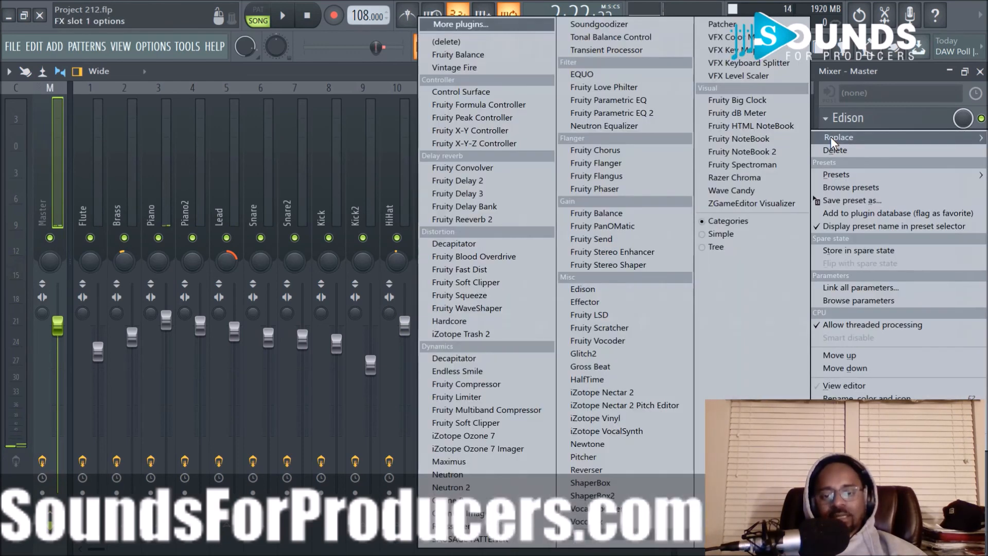
left_click(451, 487)
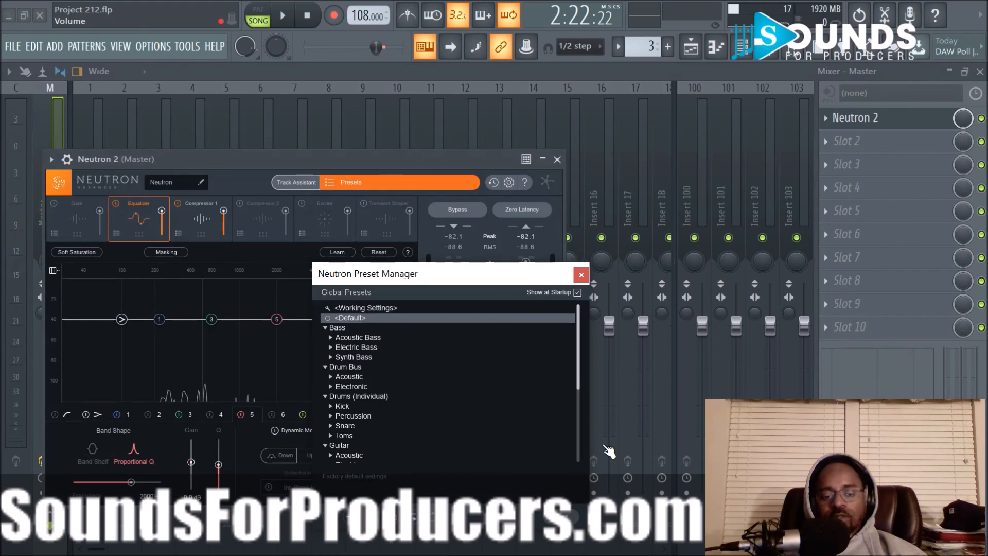
left_click(569, 516)
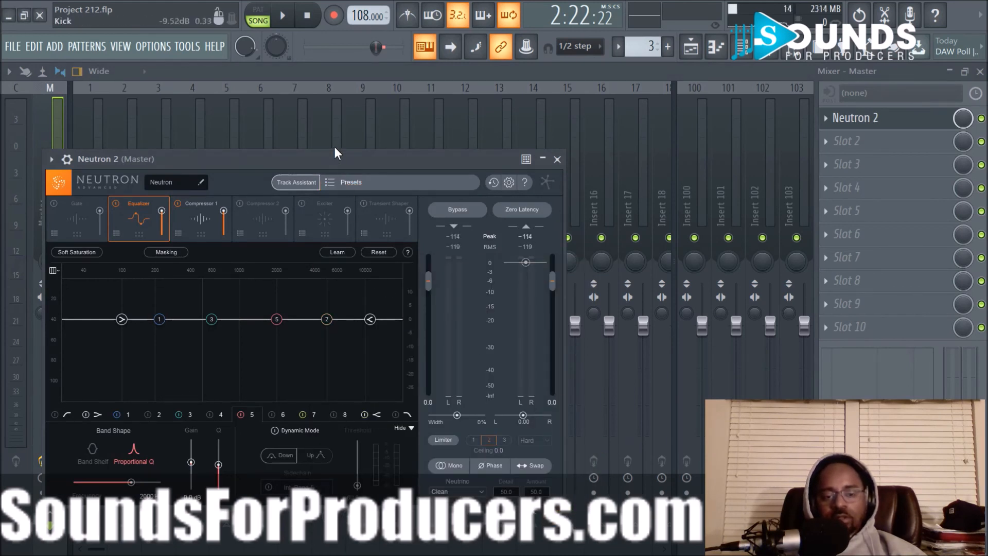
left_click_drag(333, 153, 513, 117)
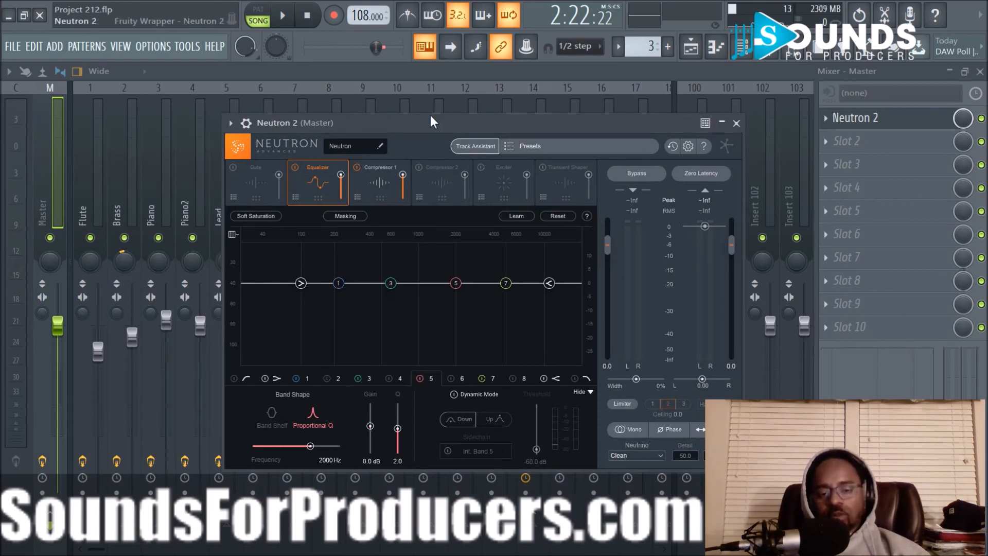
- Try Neutron's Track Assistant on the looped section with Auto-Detect, Upfront style and Medium intensity, and discard its suggestion
key("space")
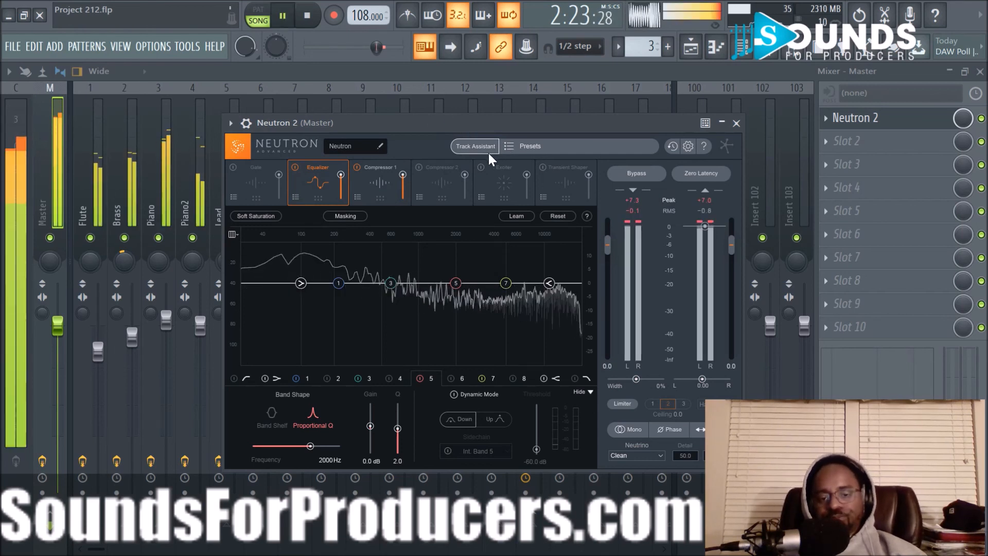
key("space")
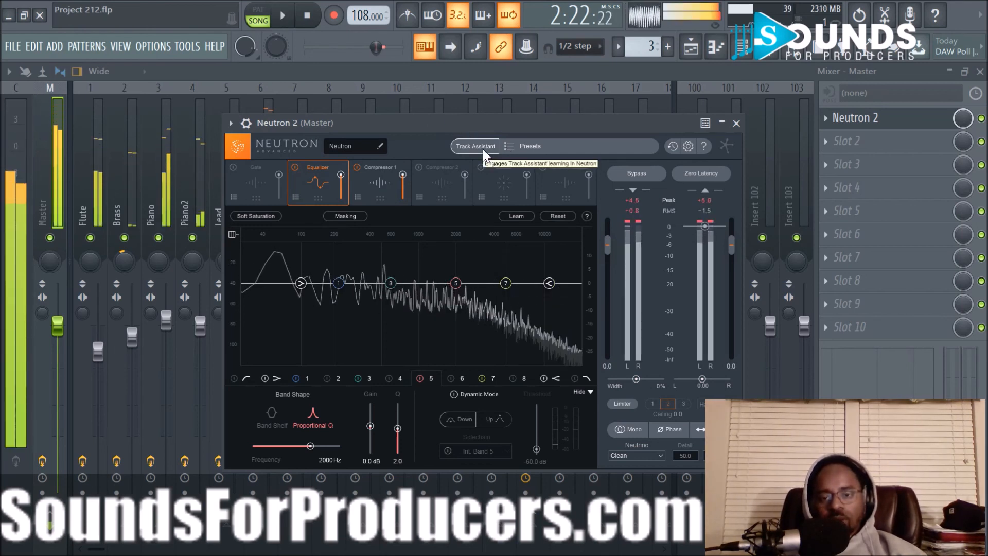
left_click(483, 148)
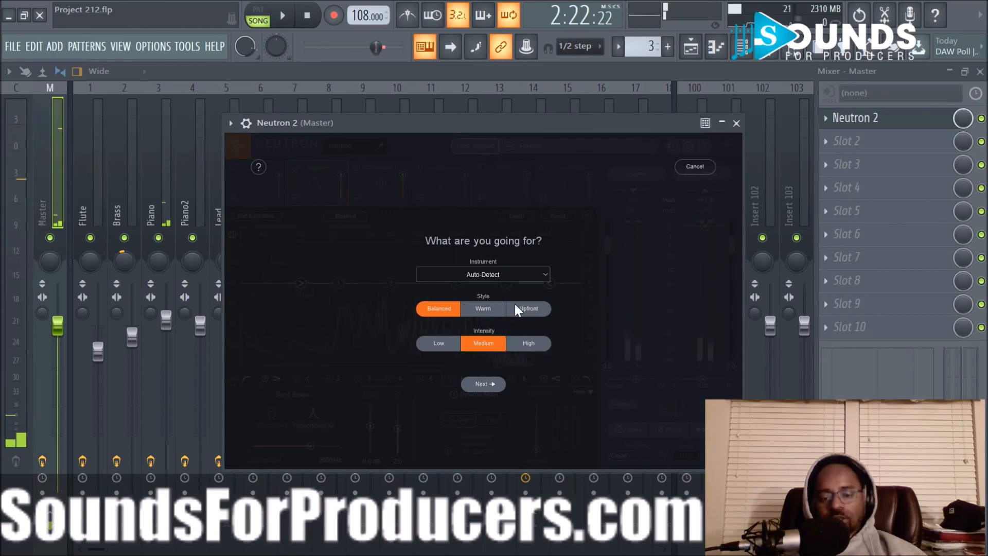
left_click(477, 272)
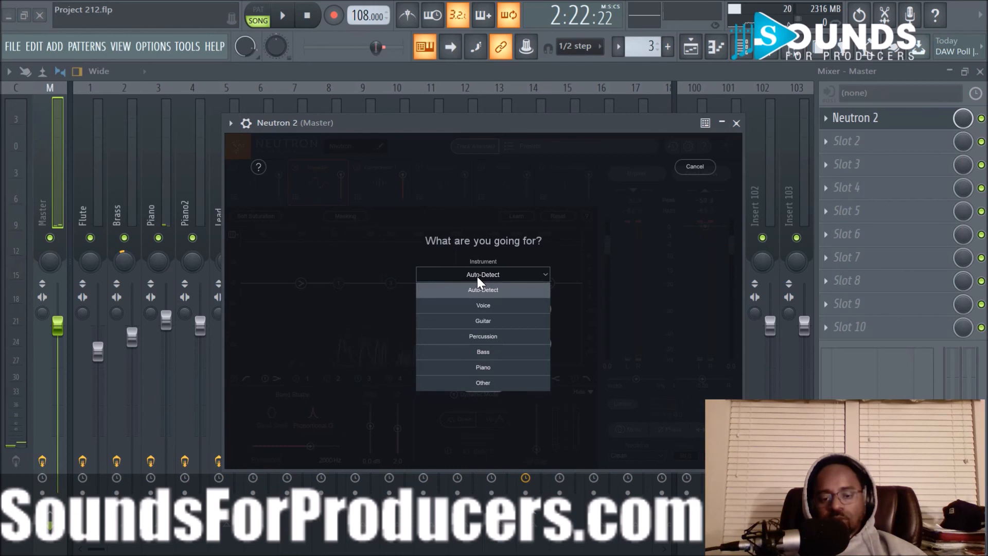
left_click(563, 244)
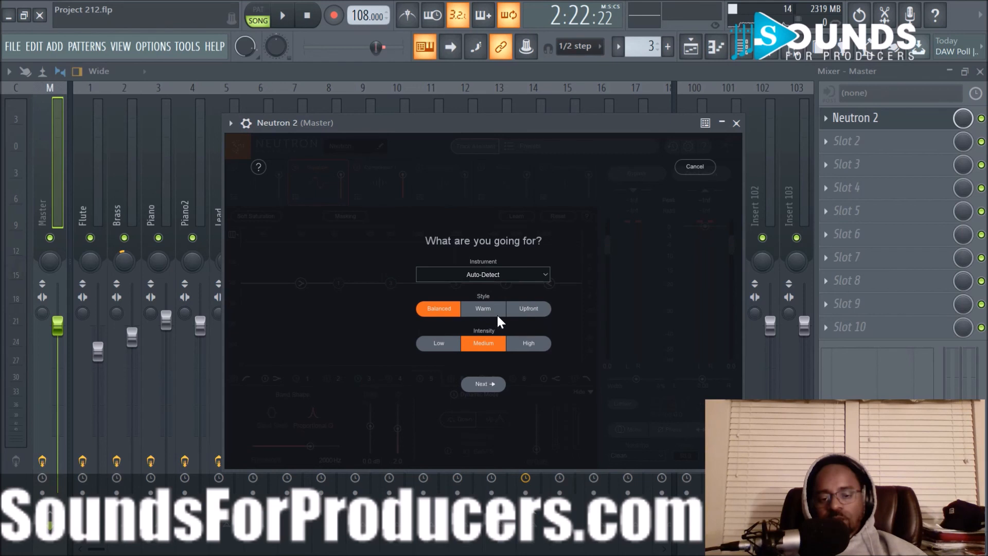
left_click(530, 308)
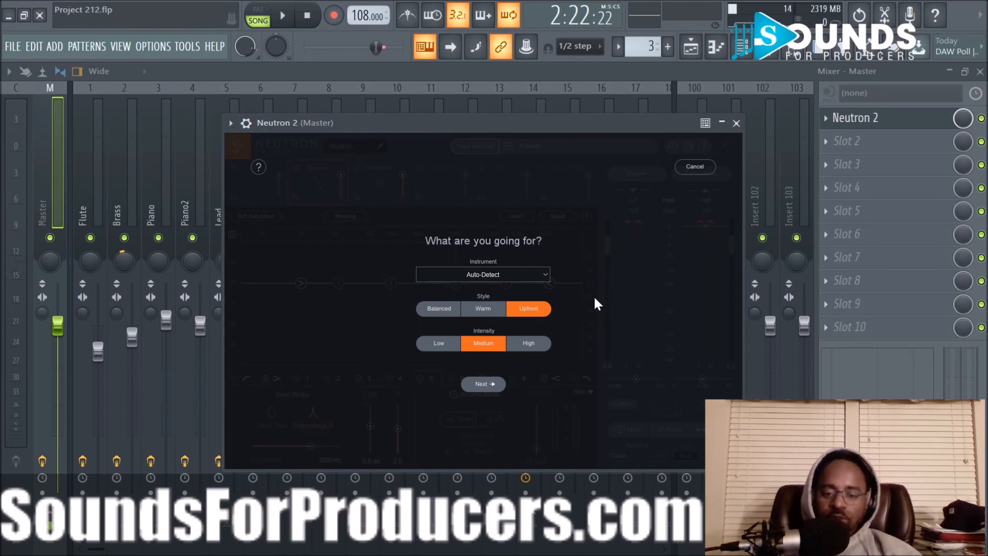
key("space")
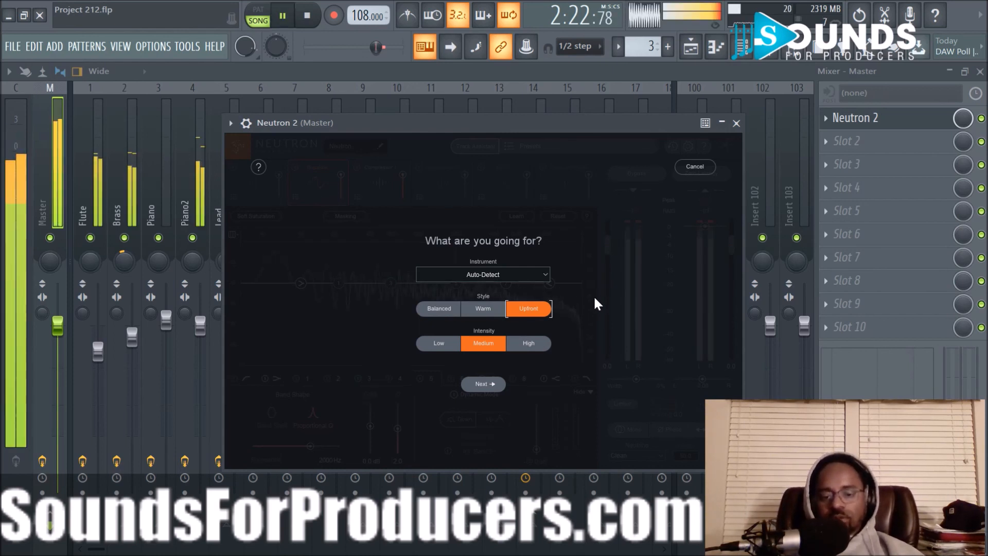
left_click(484, 384)
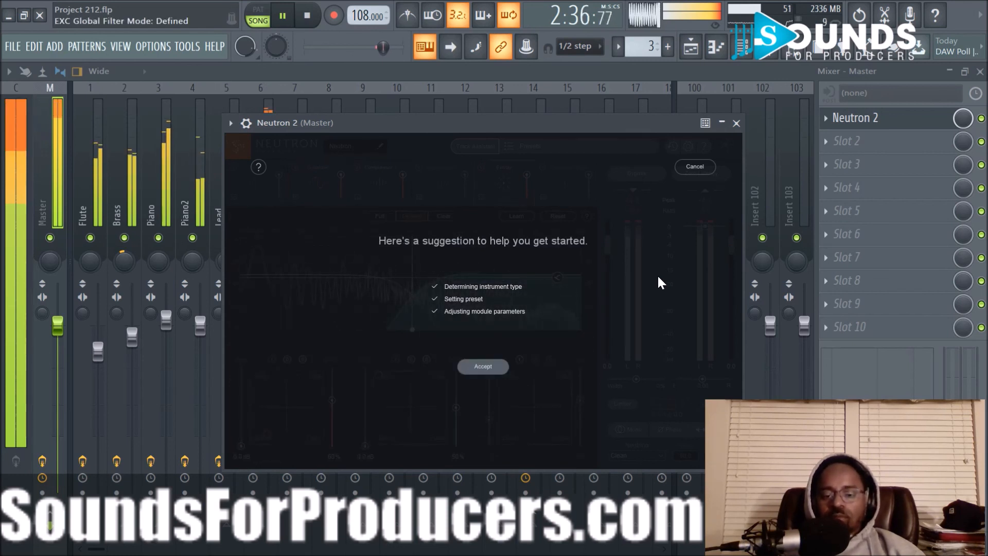
key("space")
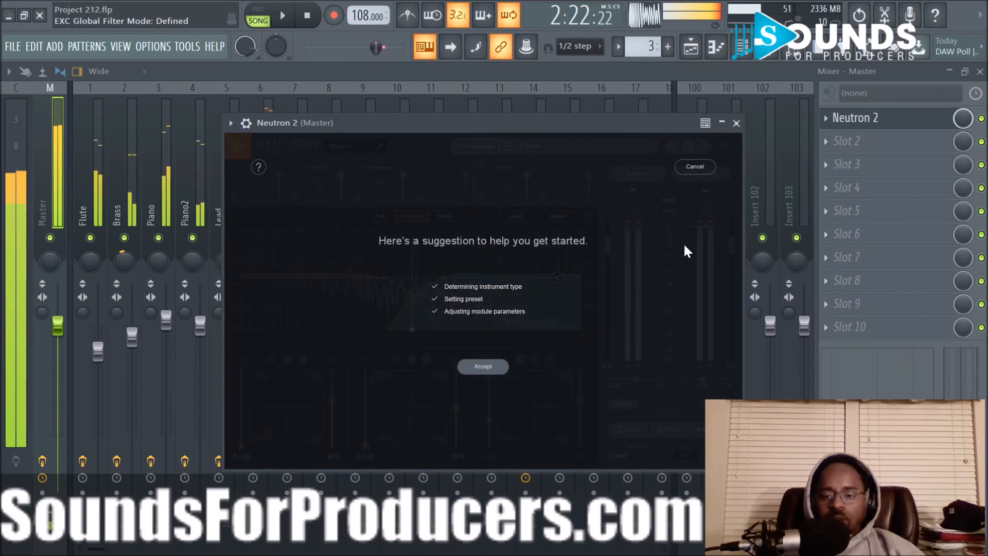
left_click(695, 167)
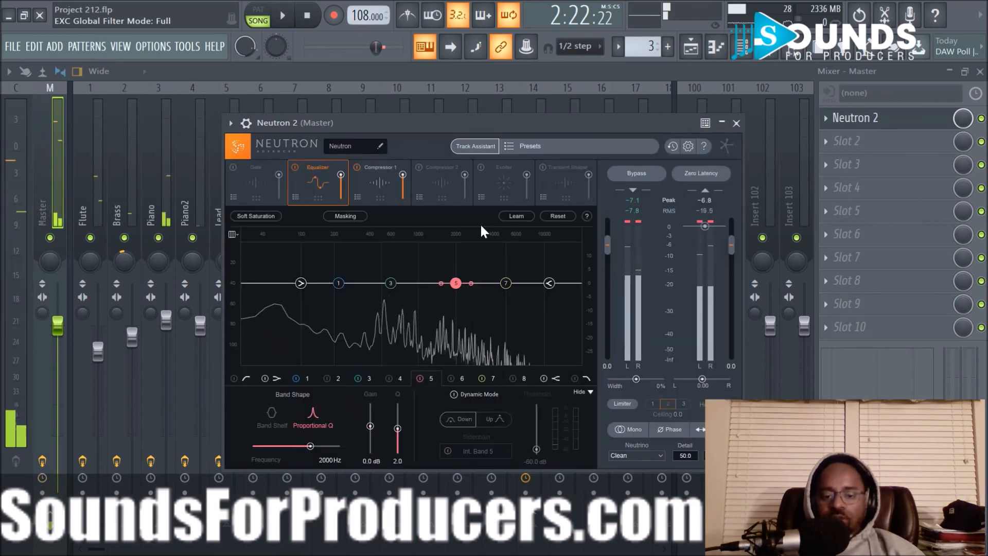
- Run Track Assistant during playback with Balanced style and Medium intensity, accept its suggestion, and switch off the equalizer's high-pass filter
left_click(470, 146)
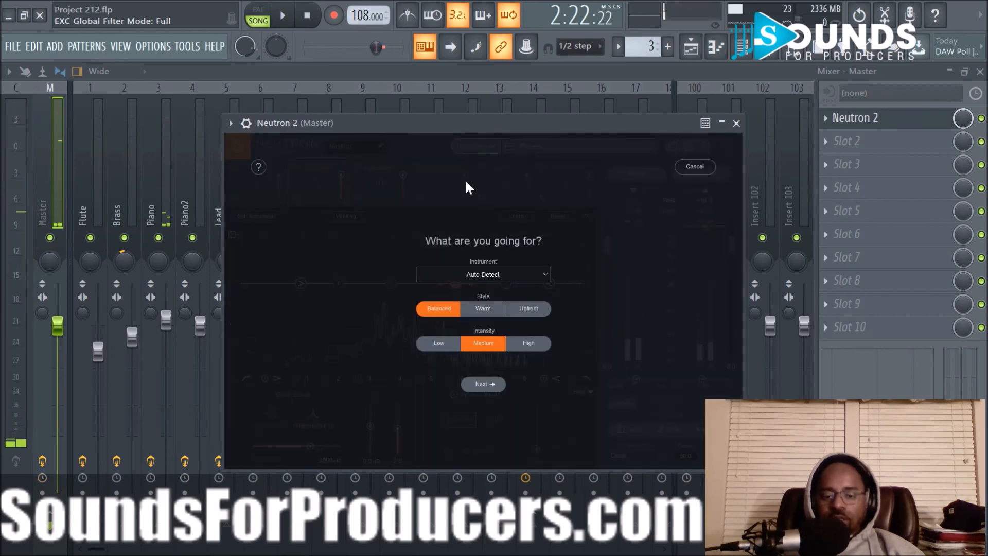
key("space")
left_click(481, 384)
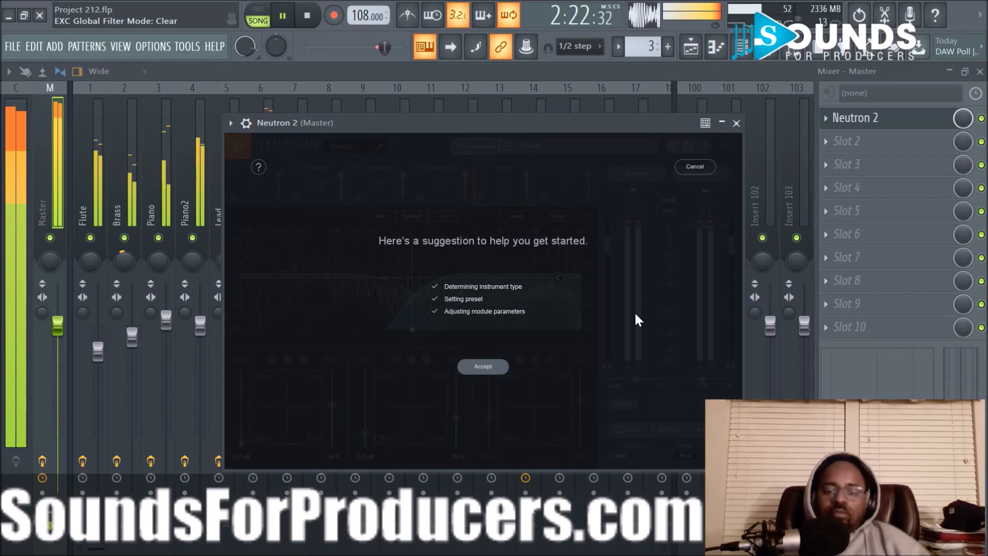
left_click(481, 369)
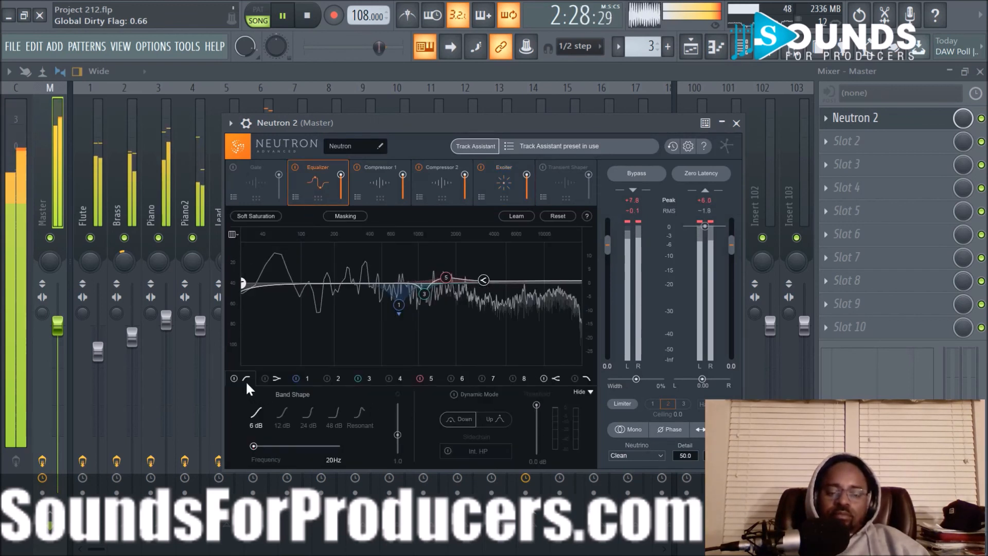
left_click(232, 377)
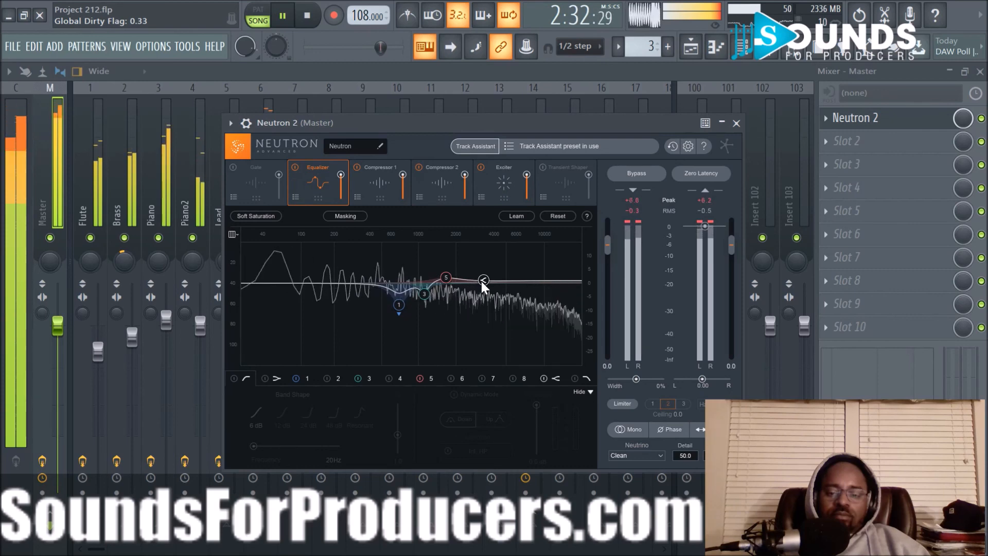
- Set Compressor 1's thresholds to -1.3 dB for band 2 and -10.1 dB for band 3
left_click(385, 189)
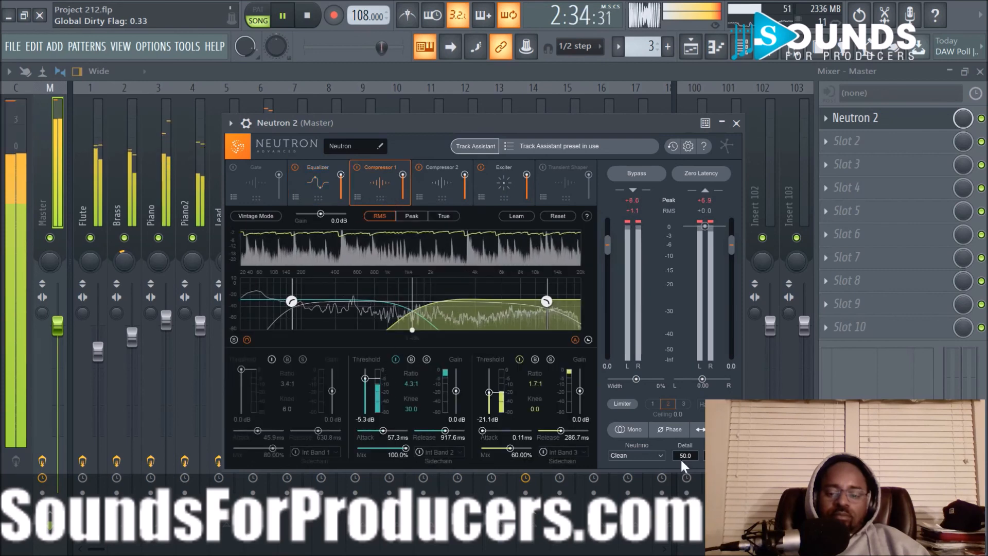
left_click_drag(363, 378, 363, 374)
scroll(489, 394, "up", 11)
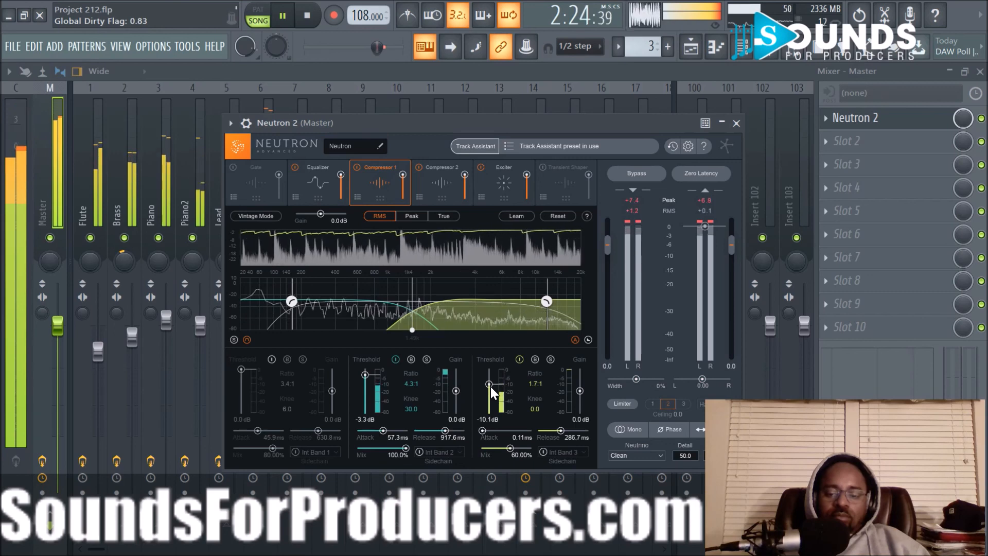
scroll(366, 372, "up", 2)
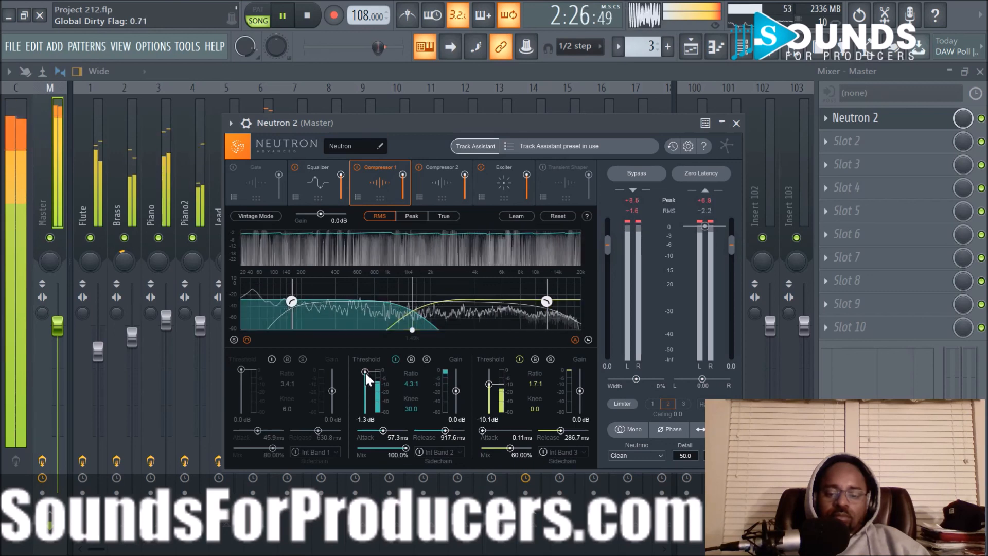
- Review the Compressor 2 and Exciter settings, and toggle the Exciter off and on to compare the sound
left_click(447, 173)
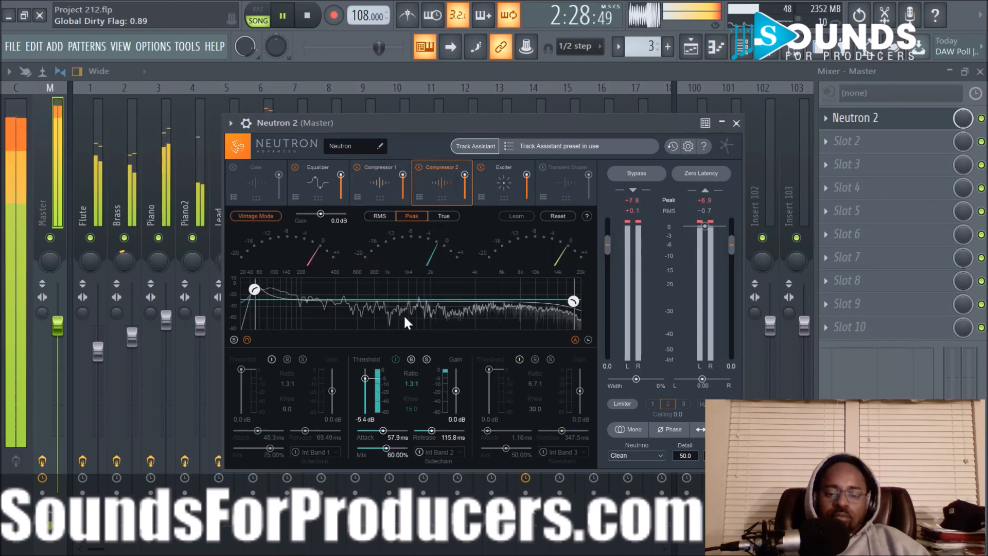
left_click(495, 178)
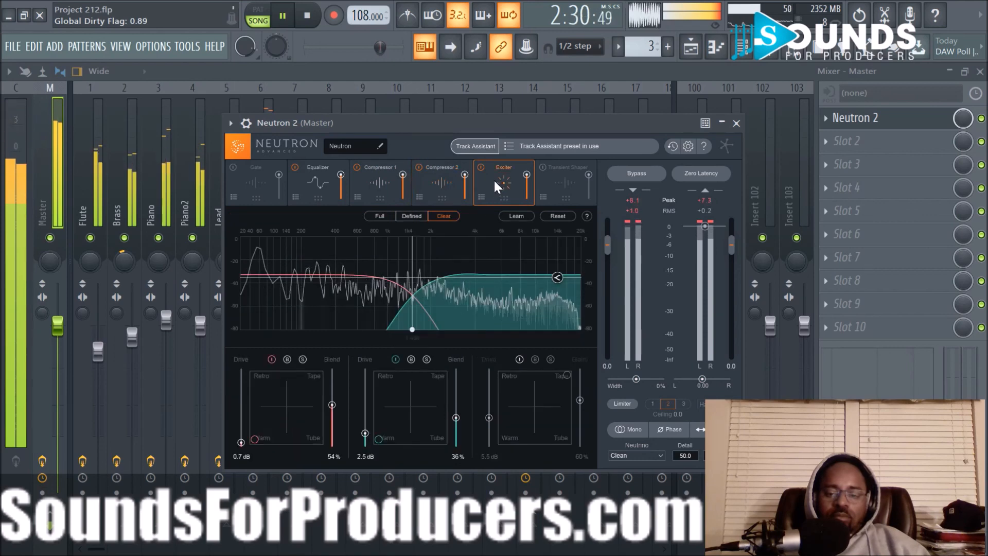
left_click(481, 166)
left_click(481, 166)
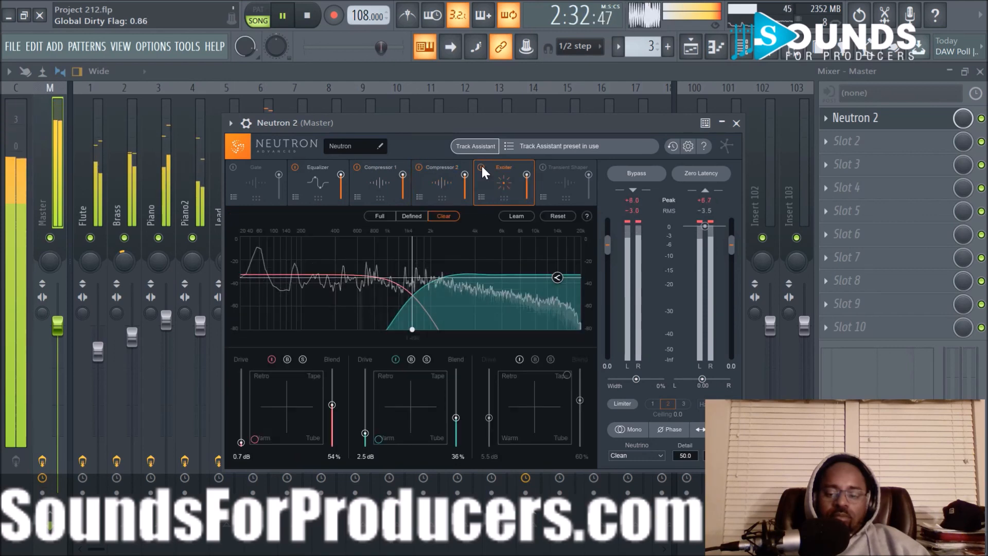
- Compare the master's sound with the Exciter off and on and with Neutron 2 bypassed and active, and close the plugin
left_click(480, 165)
left_click(480, 166)
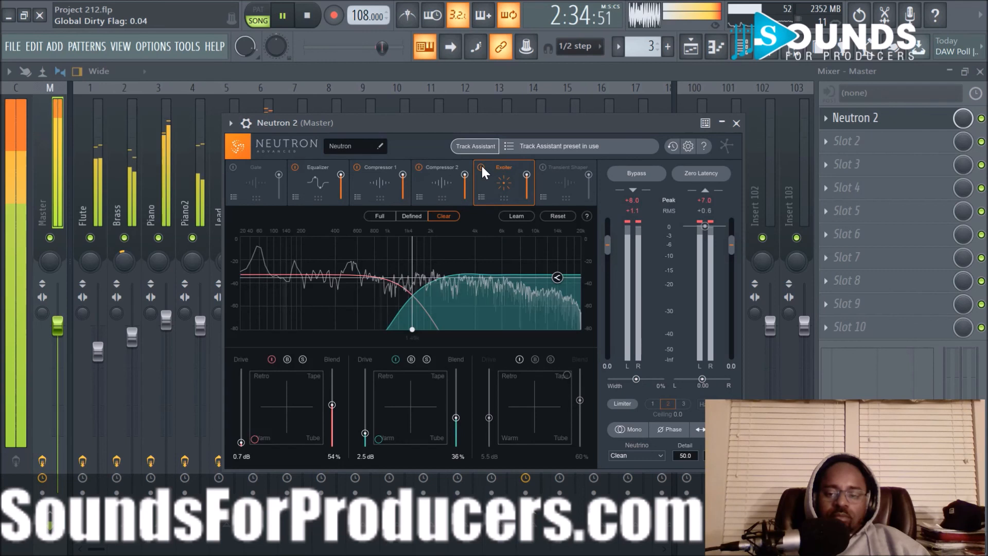
left_click(636, 173)
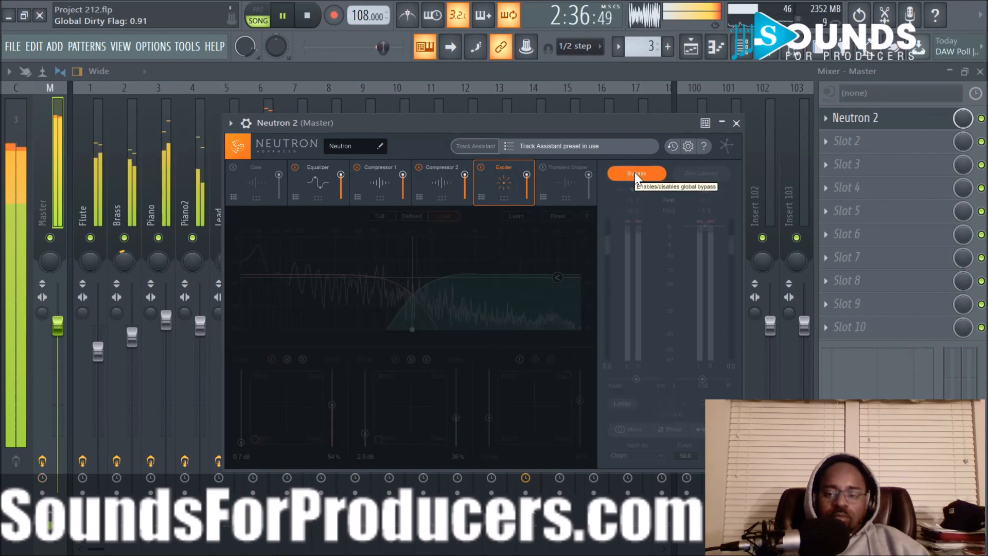
left_click(636, 174)
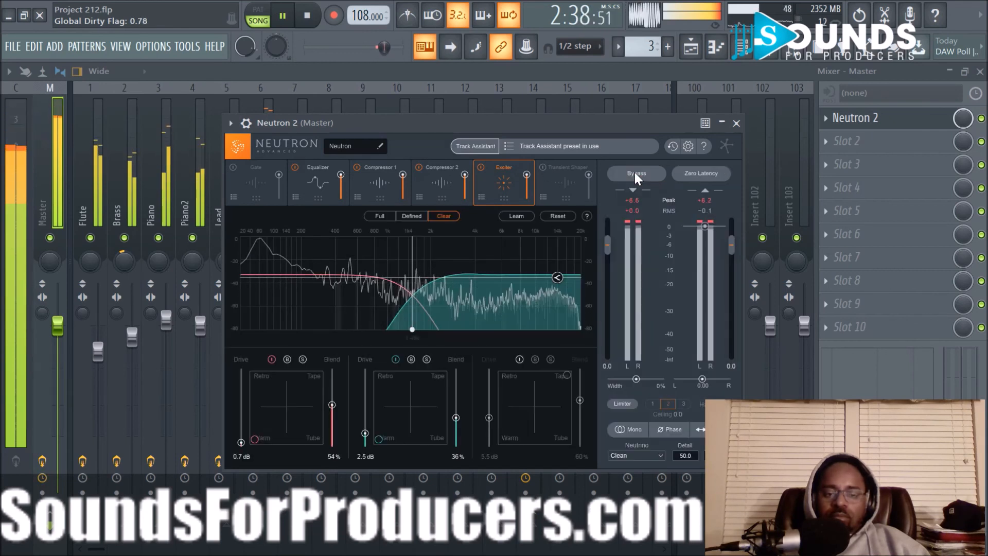
left_click(736, 123)
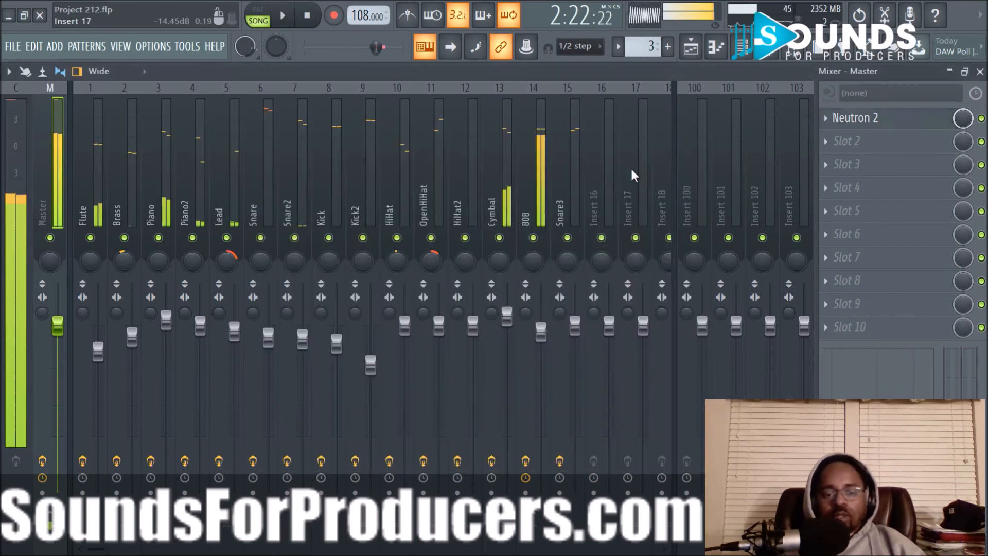
- Select mixer tracks 1 to 15, Flute through Snare3, lower their faders together until HiHat is at 84% (-3.7 dB), and resume playback
left_click(561, 175)
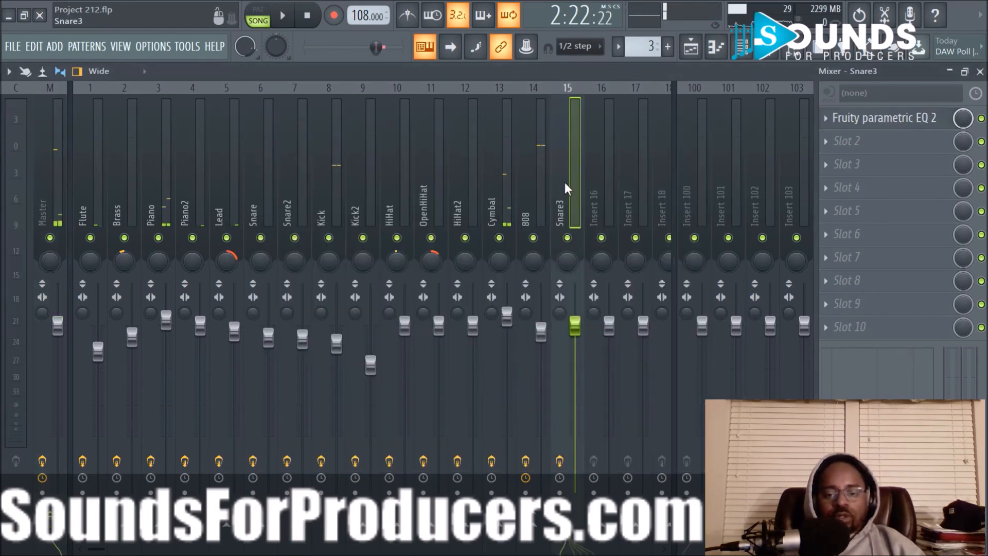
left_click_drag(90, 192, 558, 211)
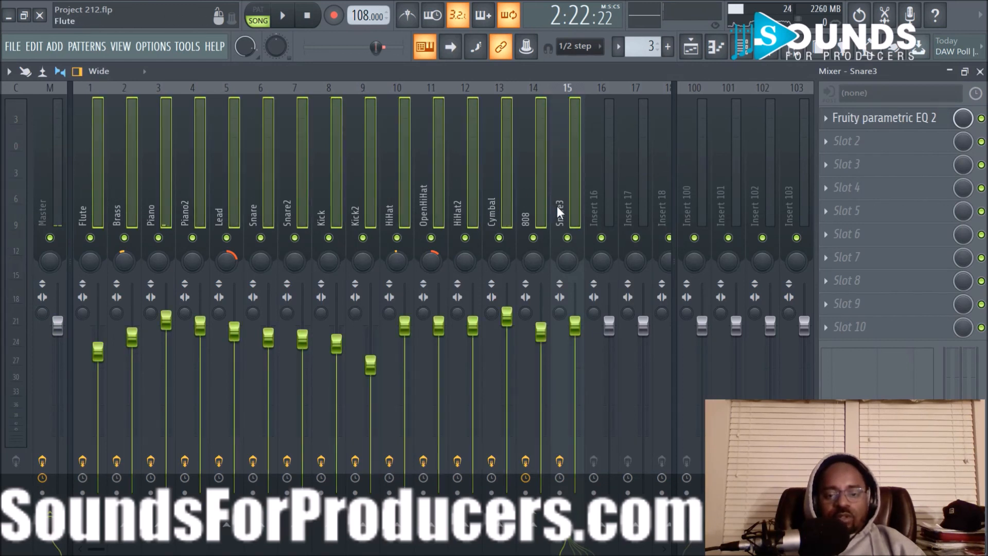
left_click_drag(412, 332, 412, 358)
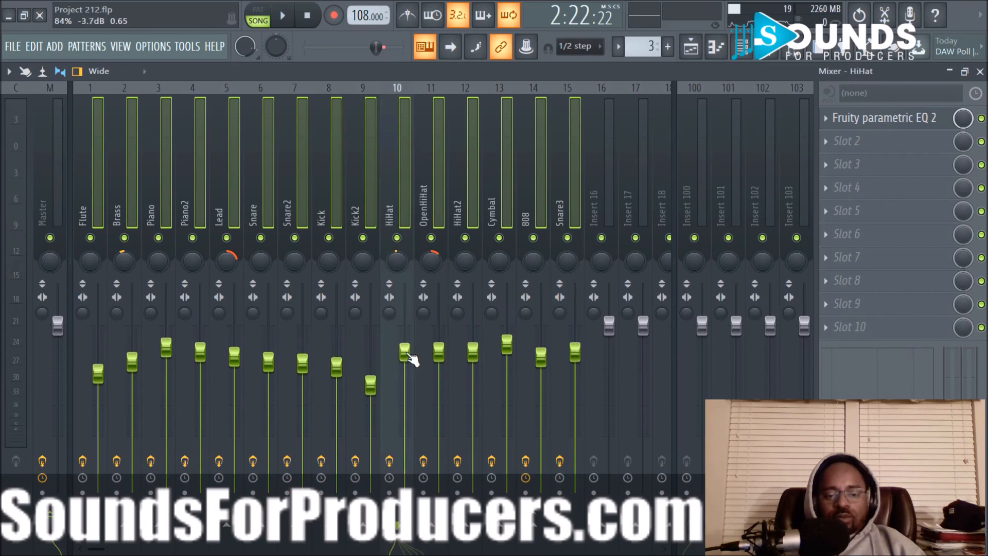
key("space")
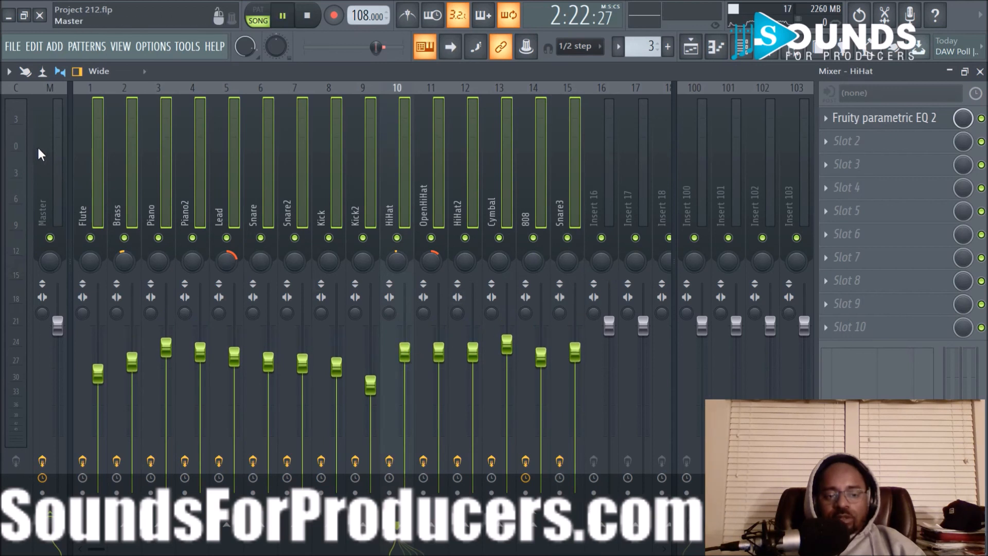
- Open Neutron 2 on the master track and dismiss its preset manager
left_click(38, 153)
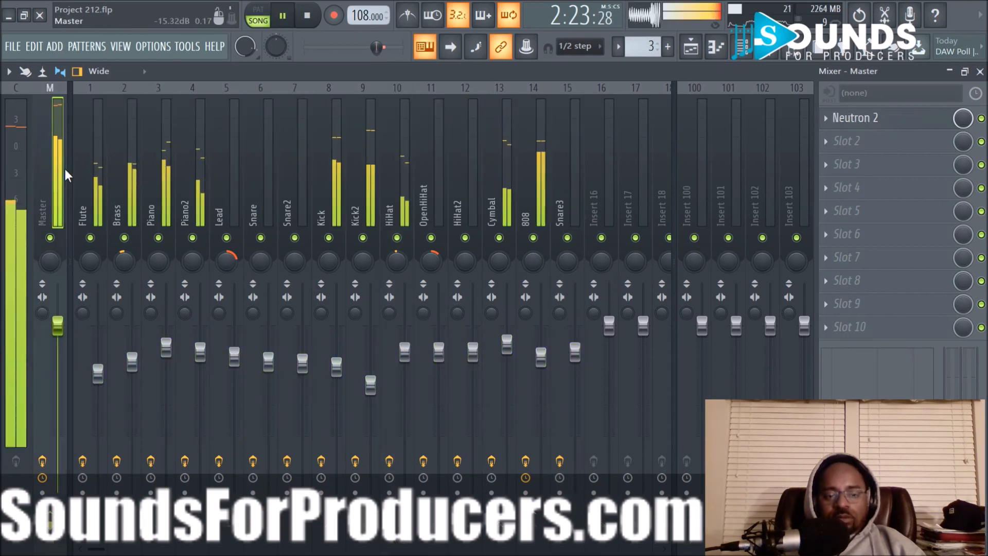
left_click(881, 123)
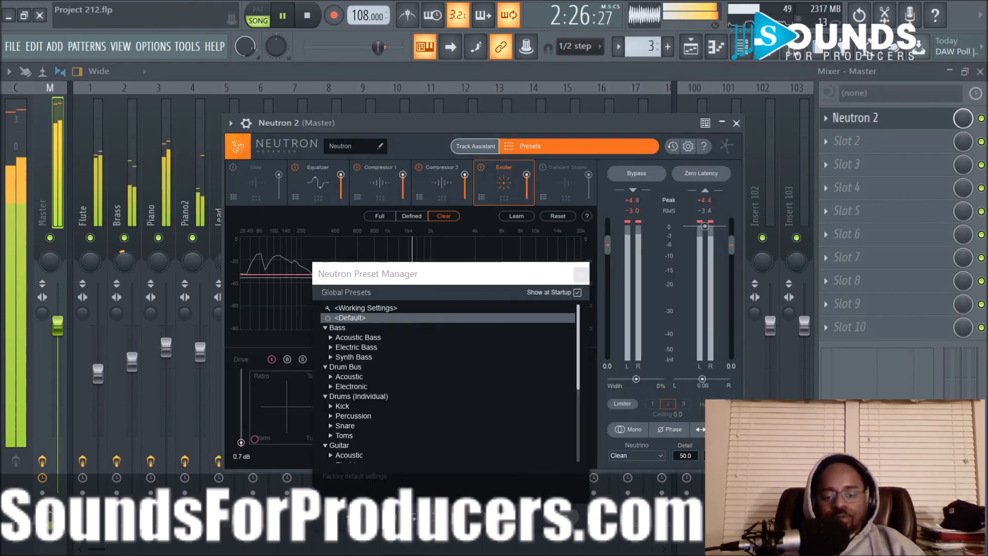
key("Escape")
left_click(467, 148)
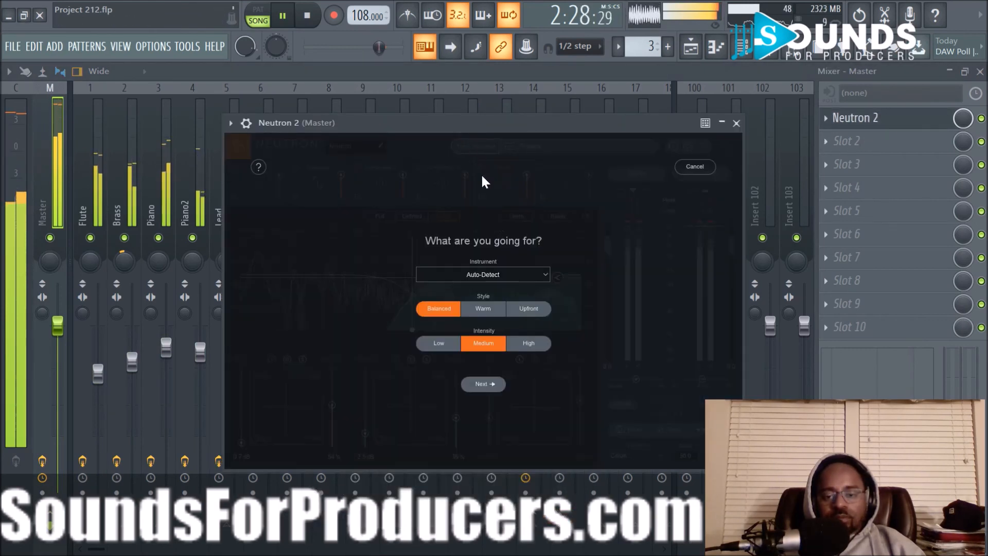
left_click(526, 311)
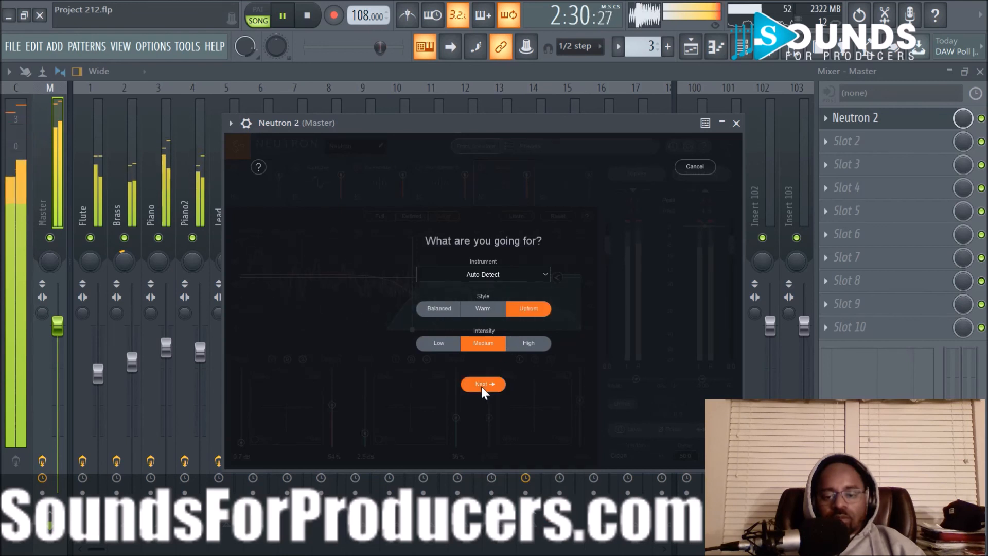
left_click(482, 385)
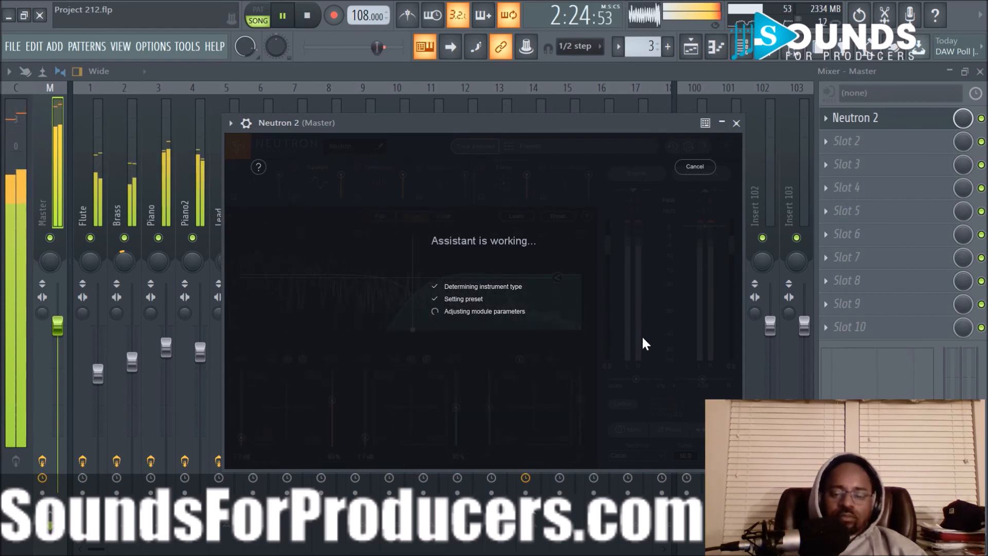
left_click(699, 170)
- Run Neutron's Track Assistant with Auto-Detect, Balanced style and Medium intensity, accept its suggestion, and check the equalizer
left_click(466, 147)
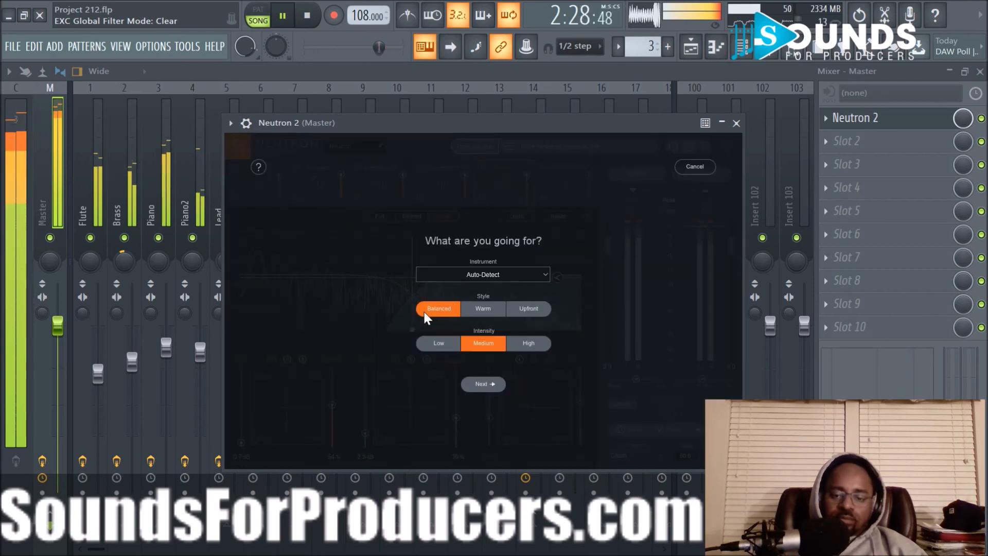
left_click(486, 381)
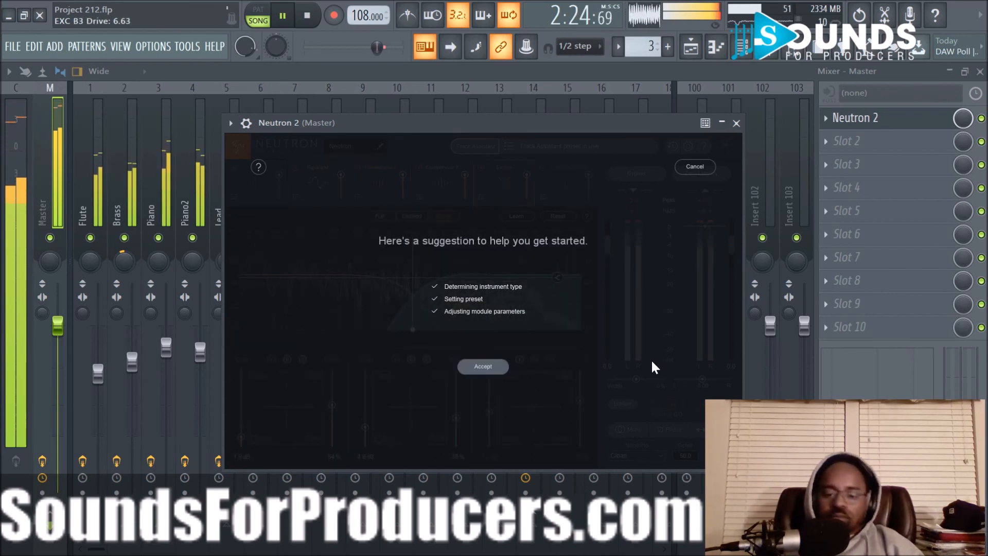
left_click(487, 363)
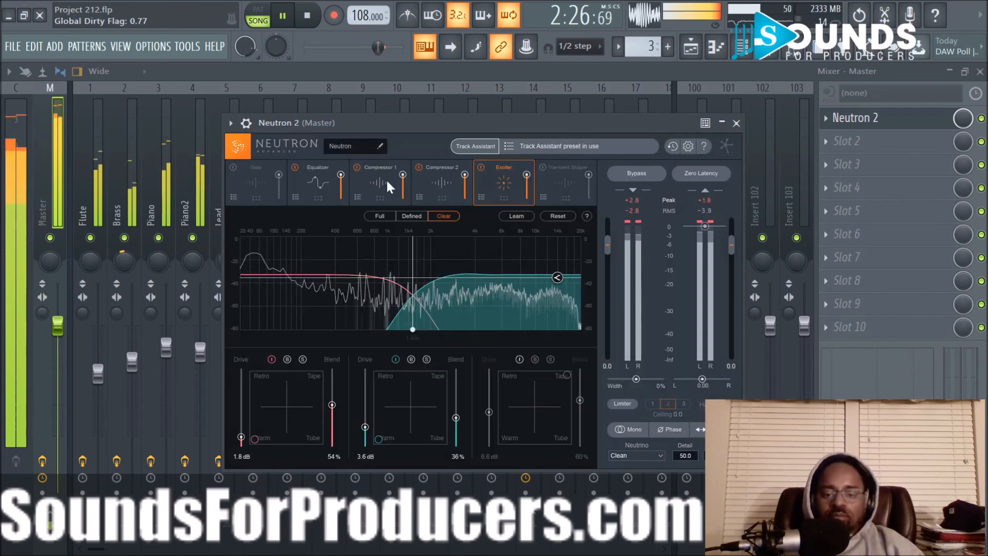
left_click(319, 181)
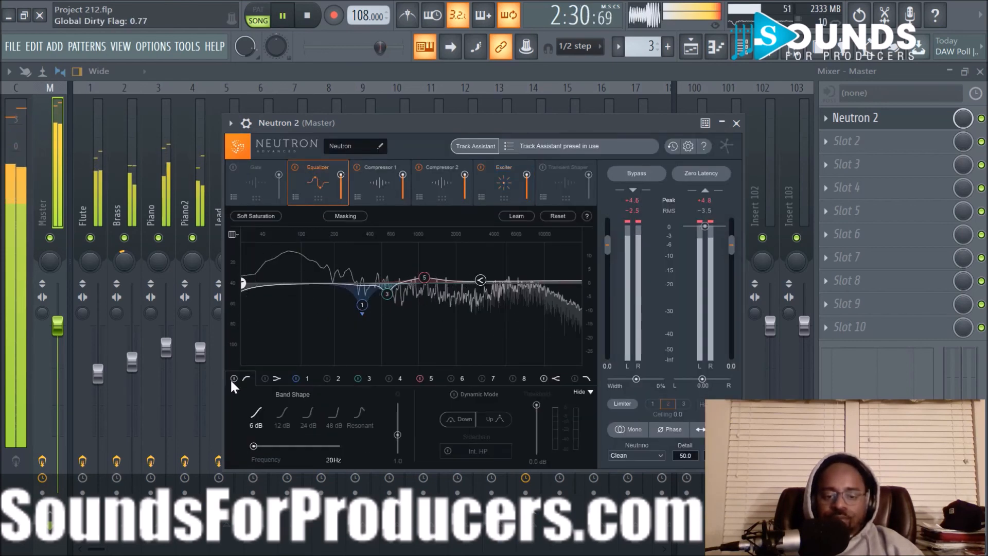
- Set Compressor 1's thresholds to -2.1 dB for band 2 and -8.3 dB for band 3, and Compressor 2's band 2 threshold to -10.3 dB
left_click(357, 185)
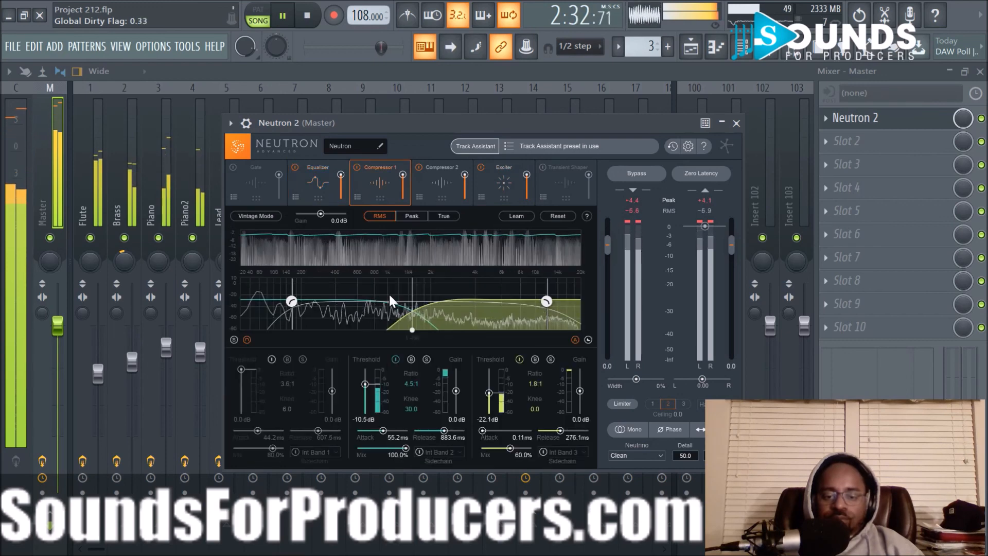
left_click_drag(362, 384, 362, 373)
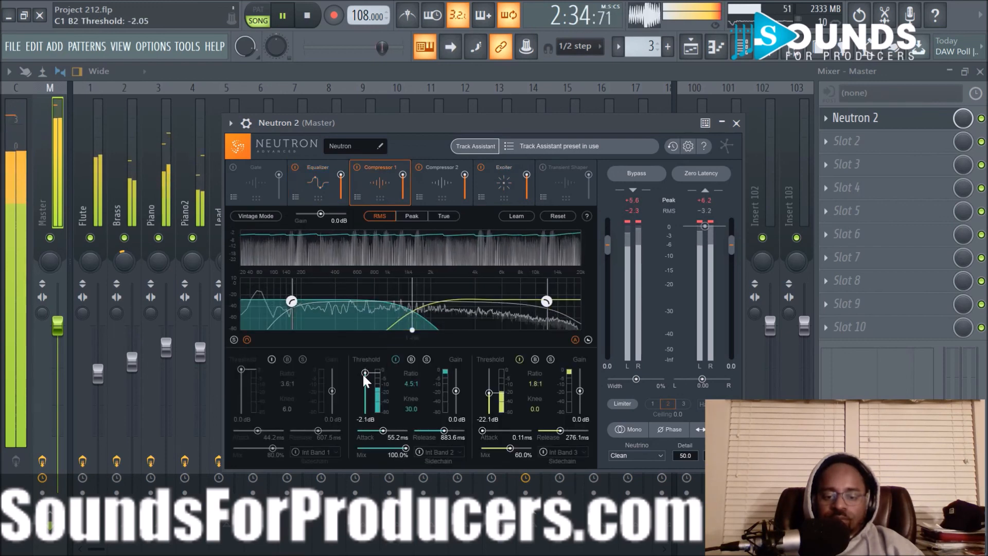
left_click_drag(493, 394, 493, 384)
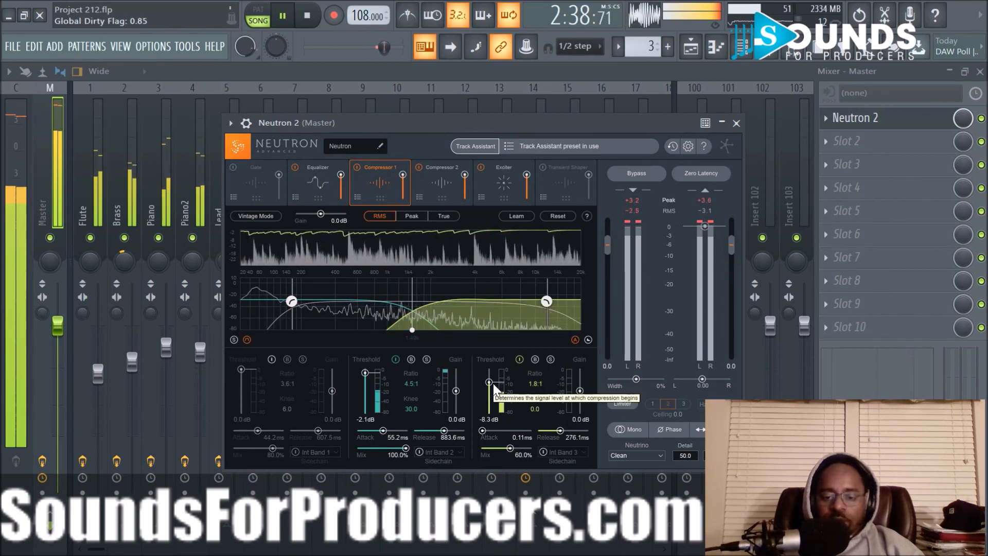
left_click(429, 180)
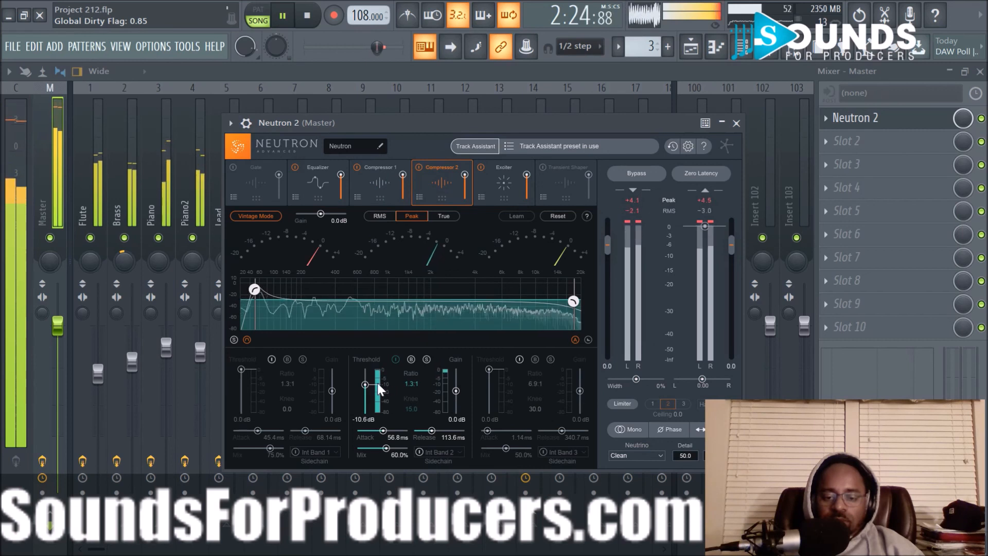
left_click_drag(365, 384, 366, 383)
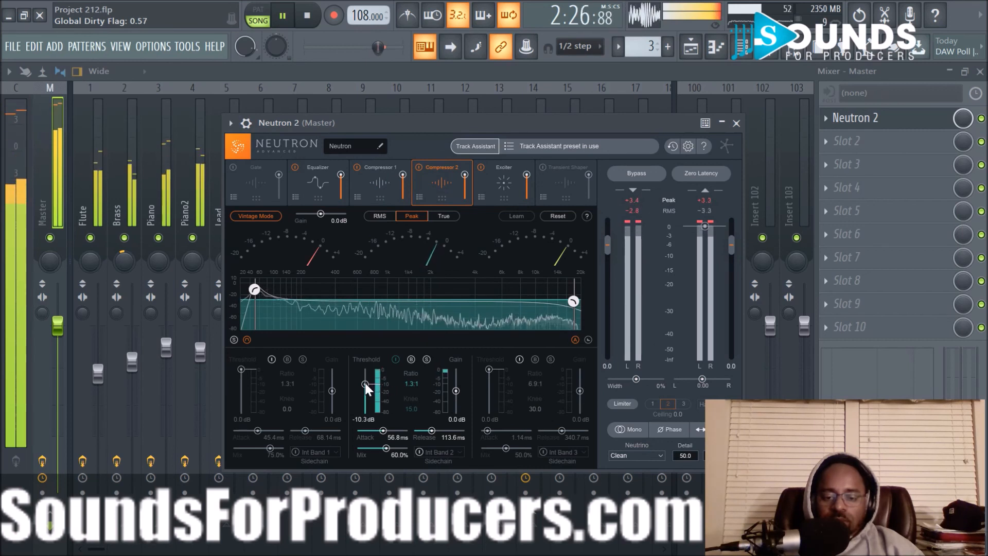
- Review the Exciter settings, compare the mix with Neutron 2 bypassed and active, and close the plugin window
left_click(510, 184)
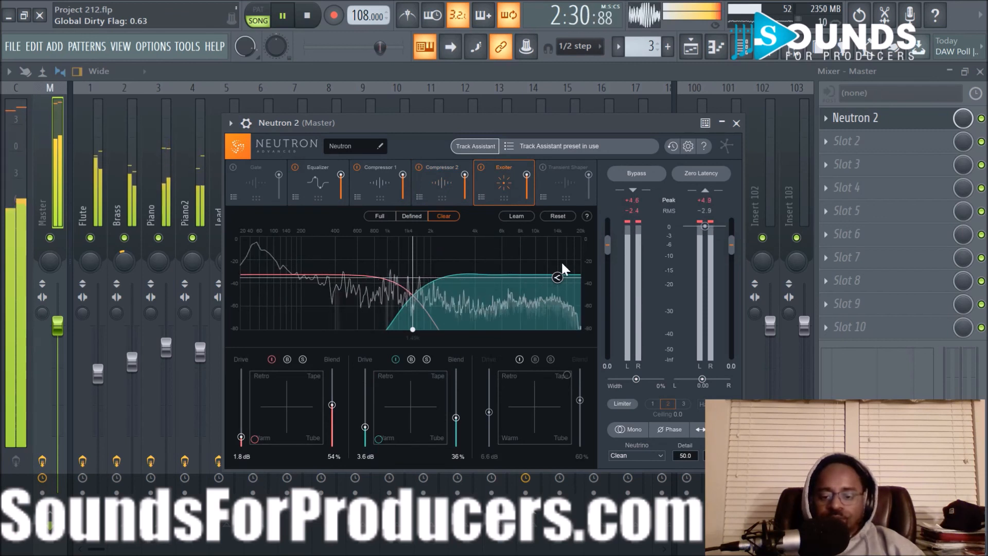
left_click(639, 175)
left_click(639, 175)
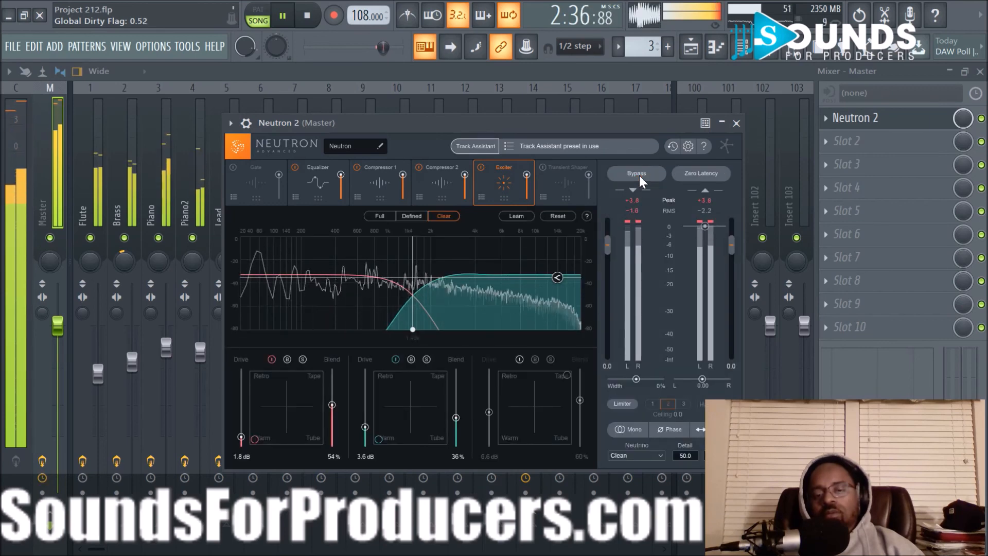
left_click(640, 175)
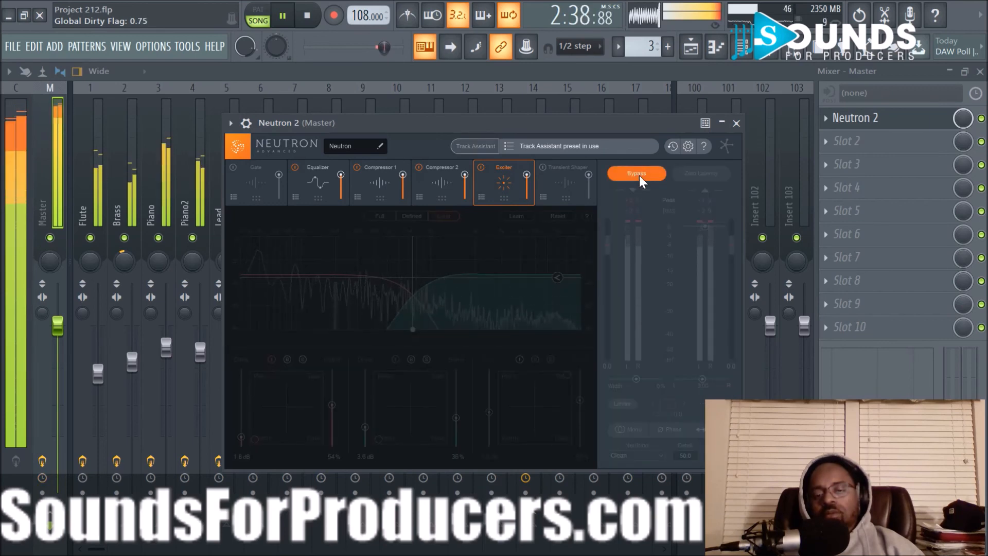
left_click(639, 175)
left_click(737, 123)
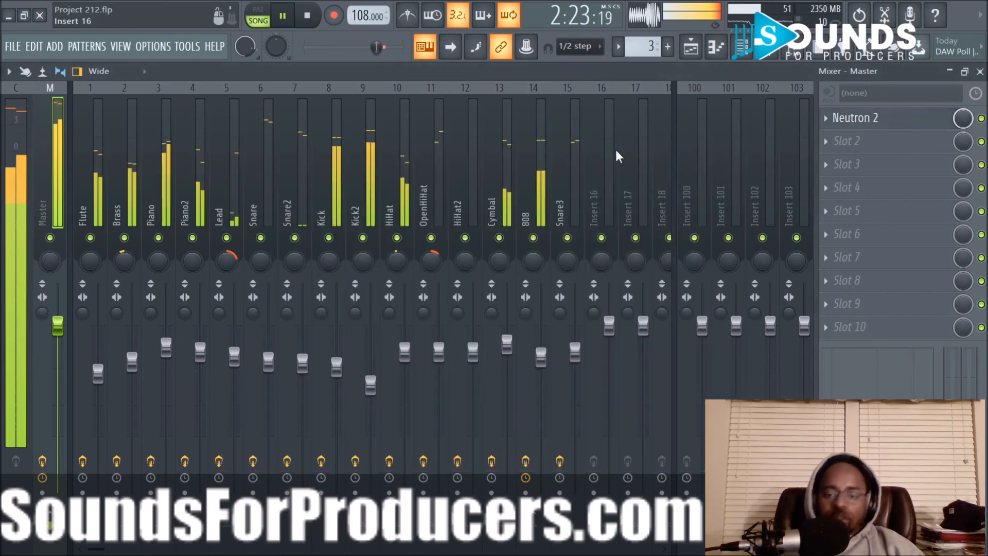
- Load Ozone 8 in effect slot 2 of the master track, after Neutron 2
left_click(834, 145)
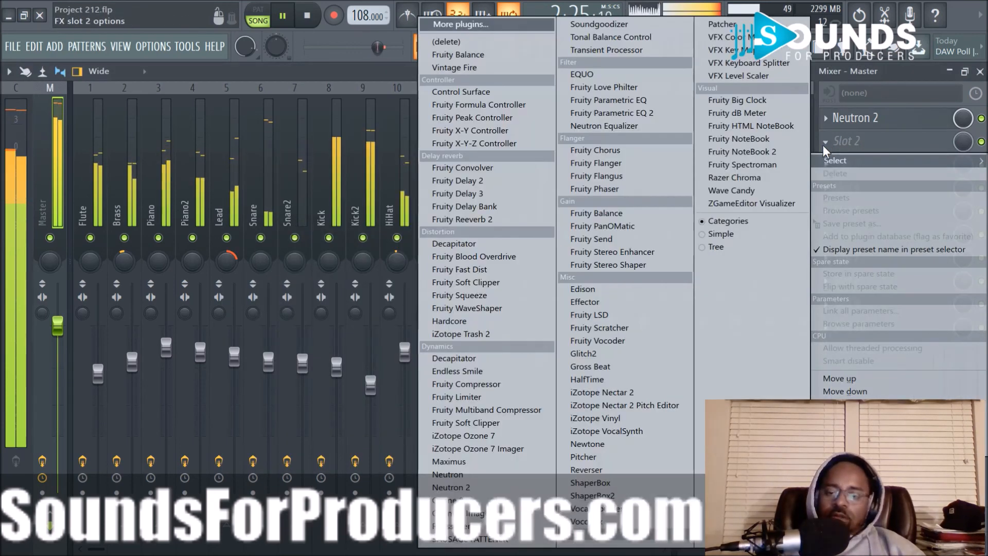
left_click(464, 493)
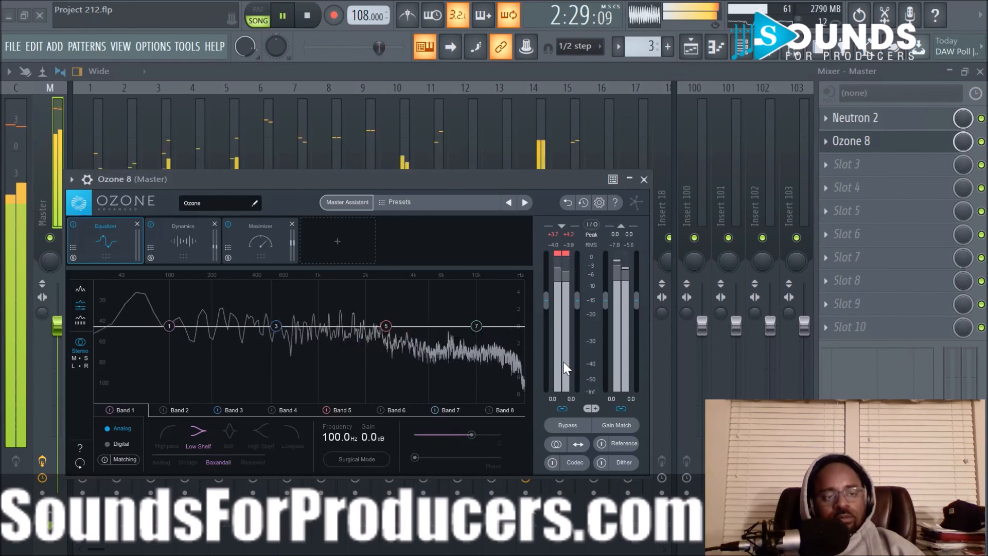
left_click(644, 179)
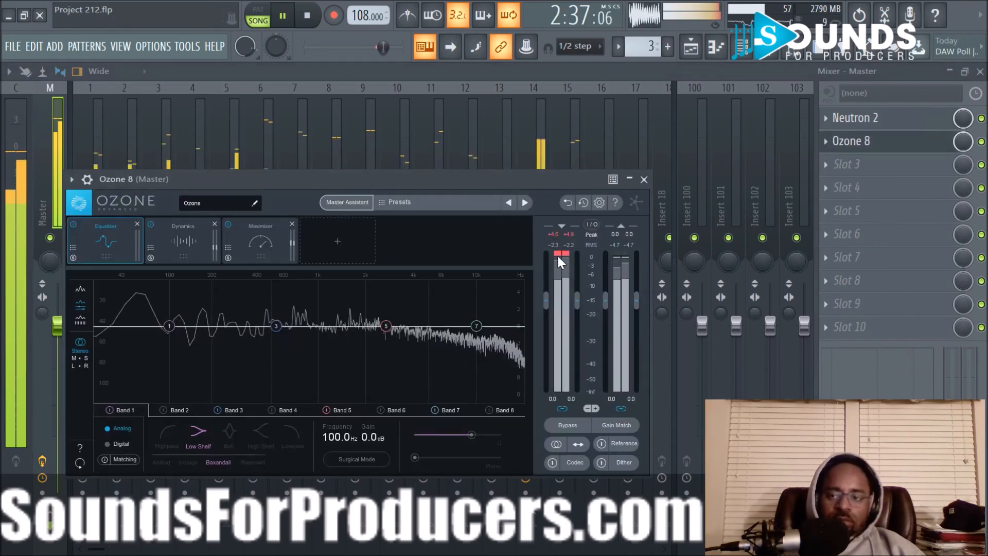
- Run Ozone's Master Assistant during playback with CD as target and Medium intensity, and accept its suggestion
left_click(345, 203)
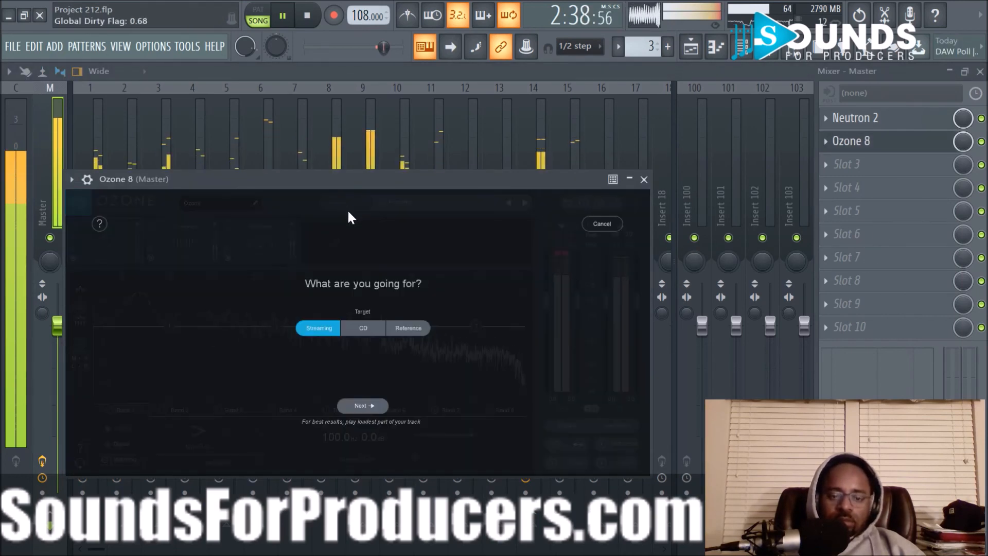
left_click(351, 328)
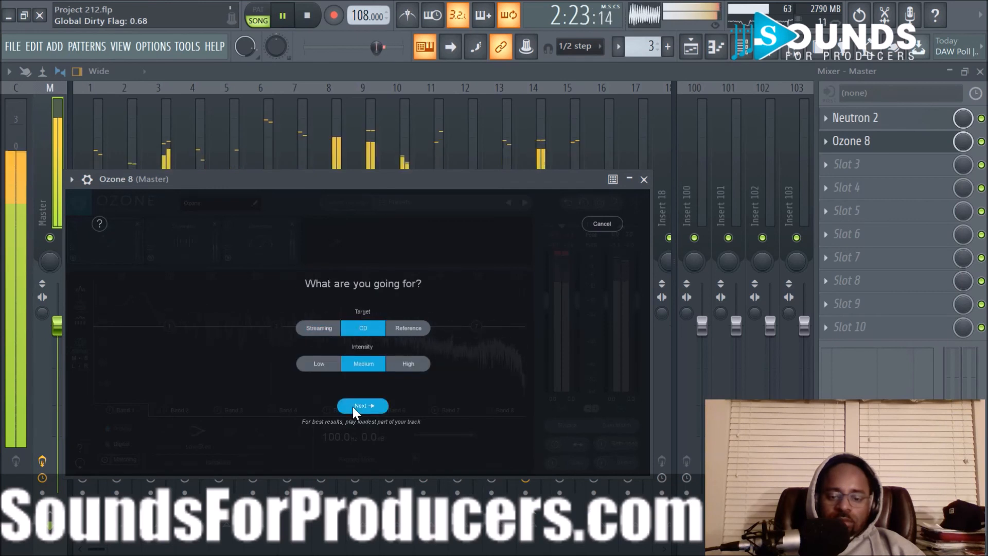
left_click(354, 406)
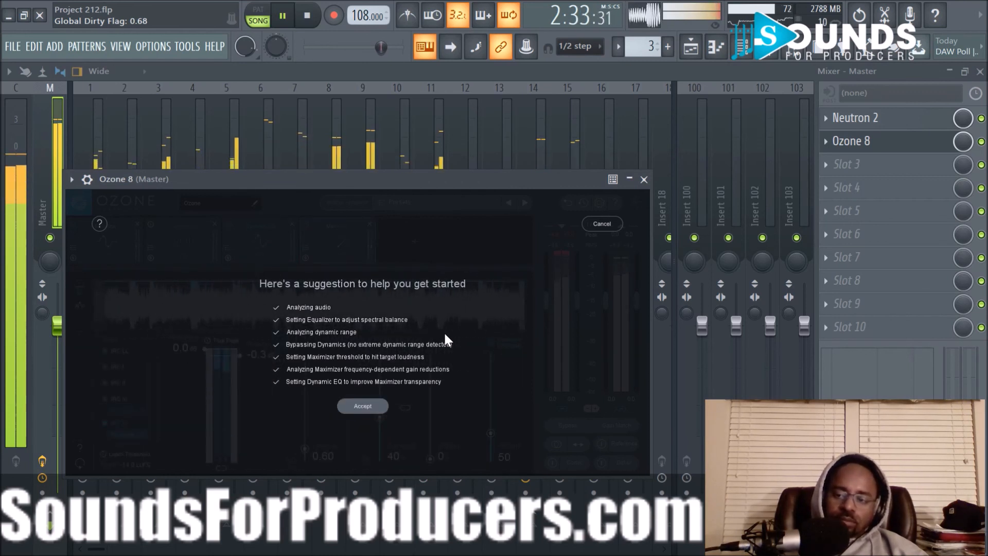
left_click(384, 404)
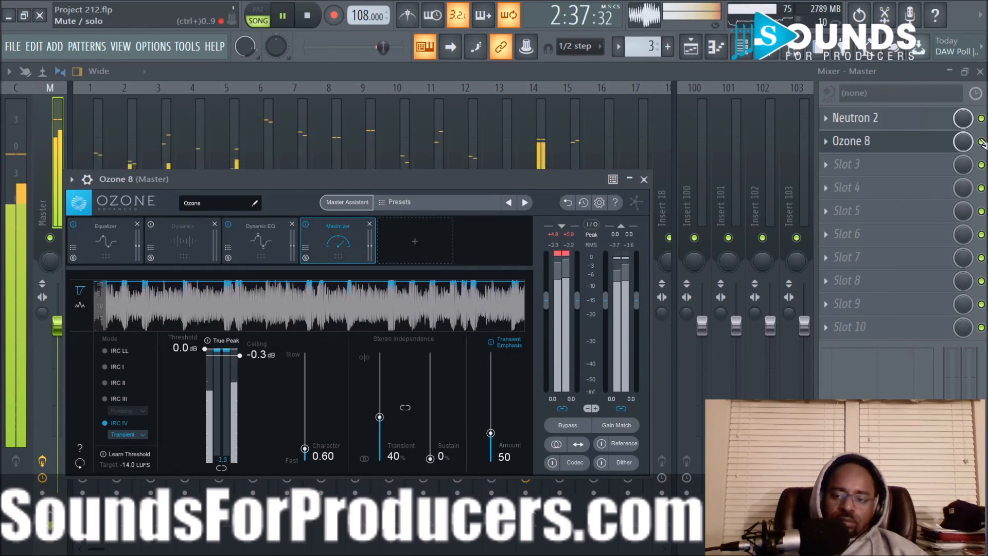
- Compare the master with Ozone 8 bypassed and active, and review the modules available to add and the Maximizer settings
left_click(560, 426)
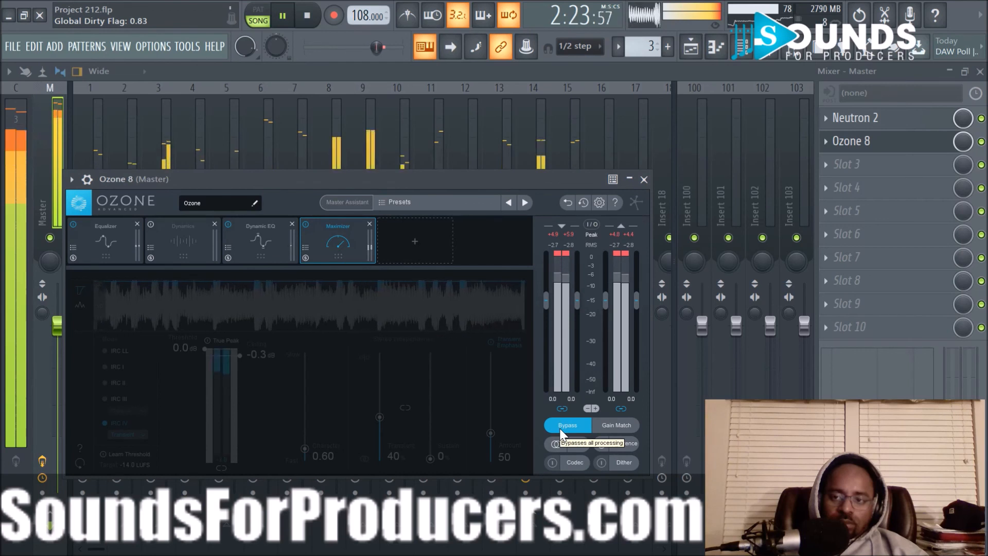
left_click(559, 426)
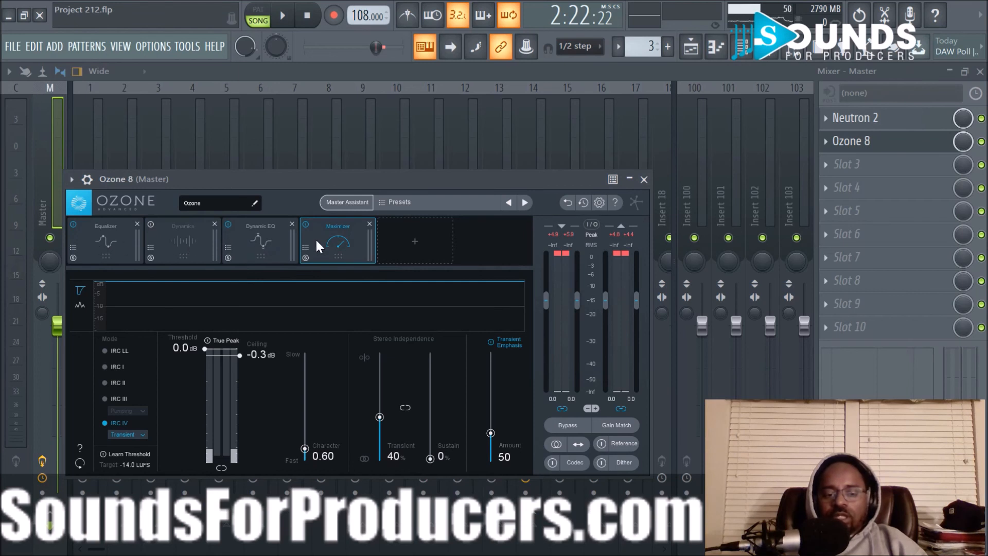
left_click(423, 247)
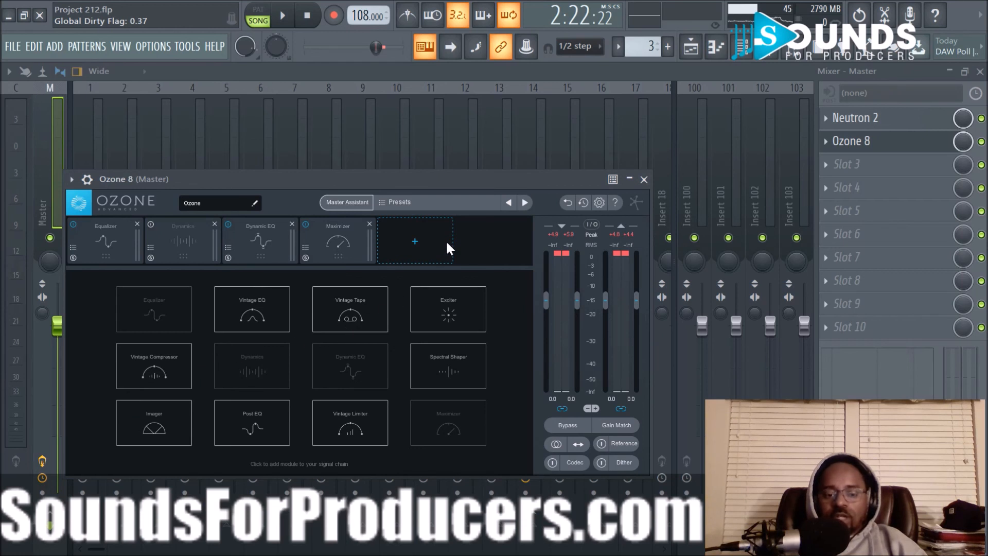
left_click(347, 255)
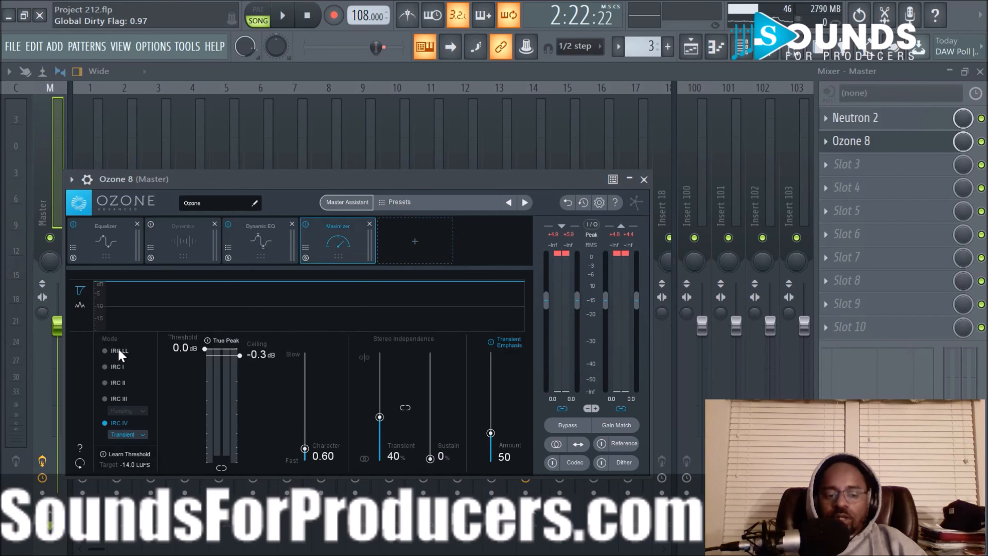